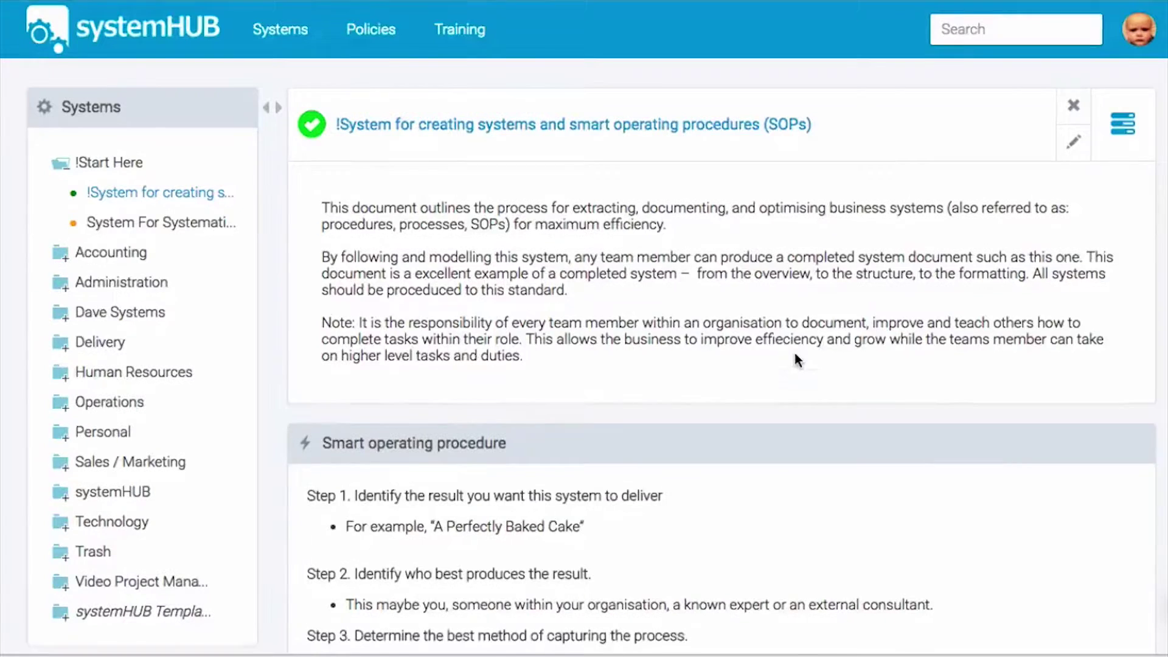
Scroll through the systemHUB guide document down to Step 7
scroll(797, 360, down, 1)
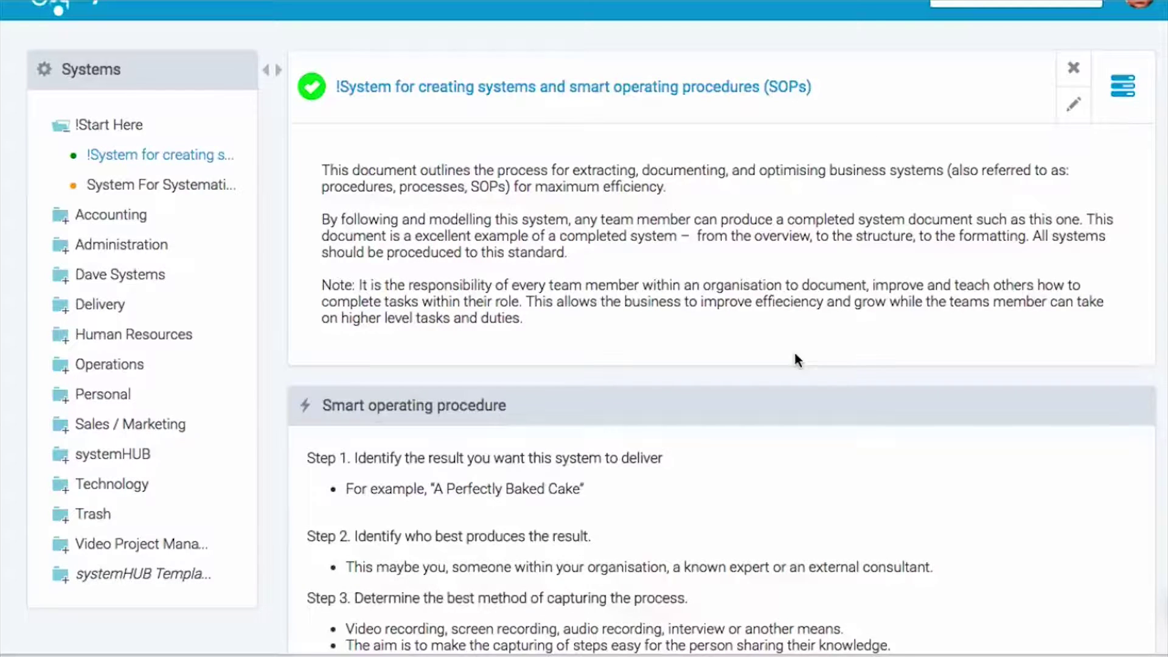
scroll(797, 360, down, 1)
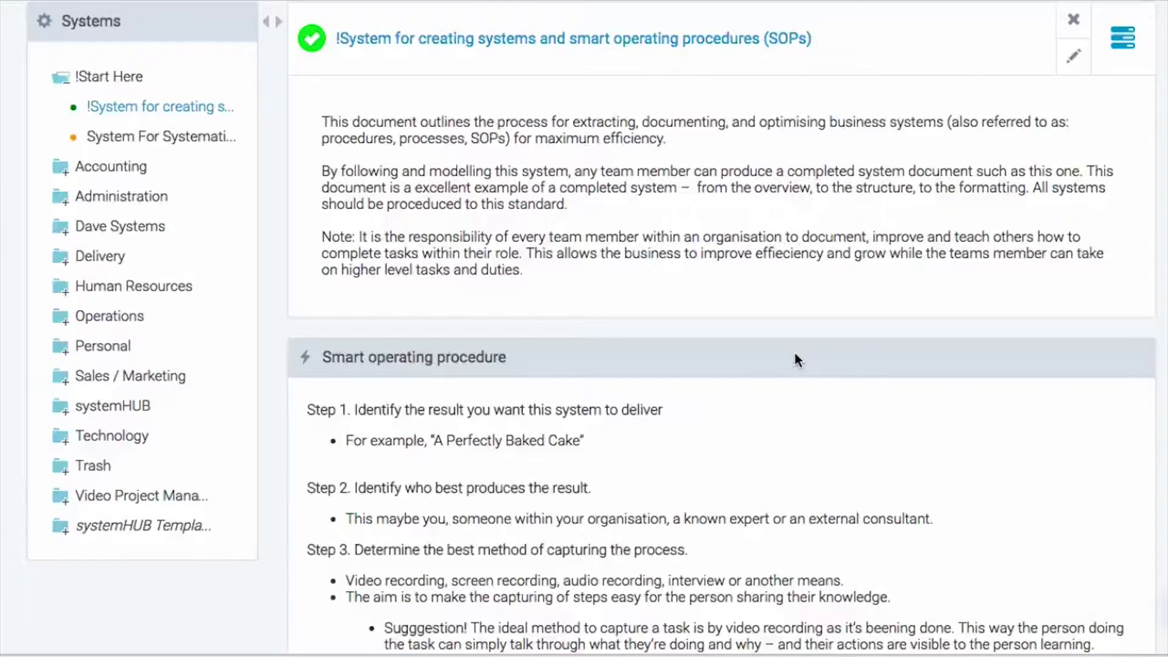
scroll(795, 355, down, 3)
scroll(797, 358, down, 2)
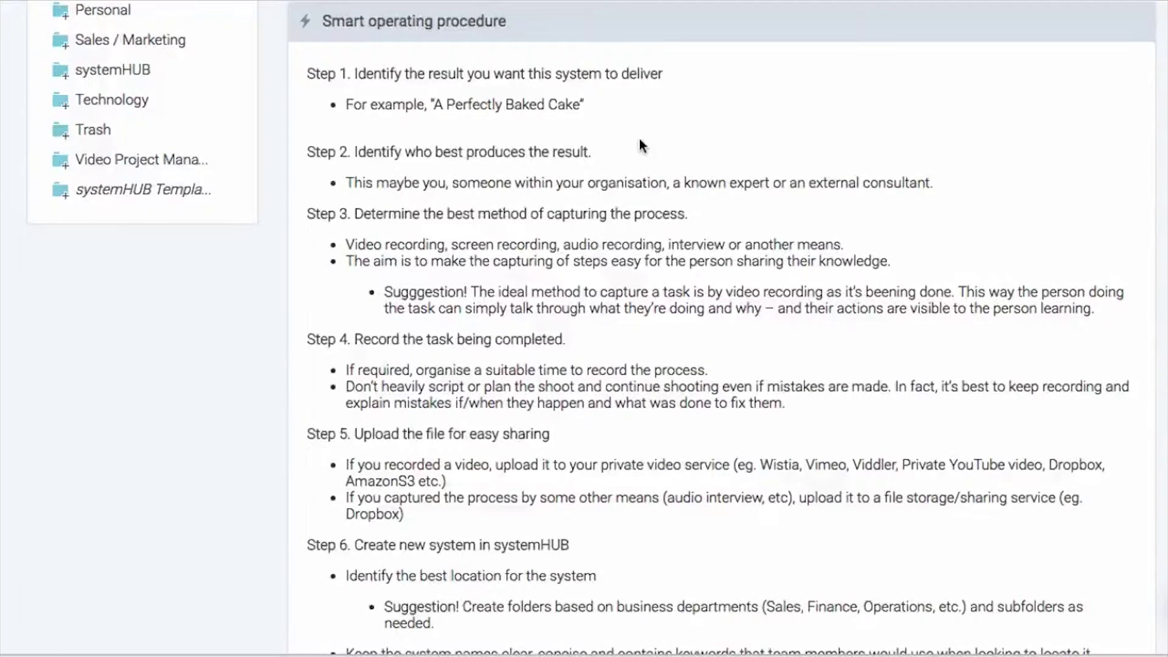
scroll(640, 146, down, 1)
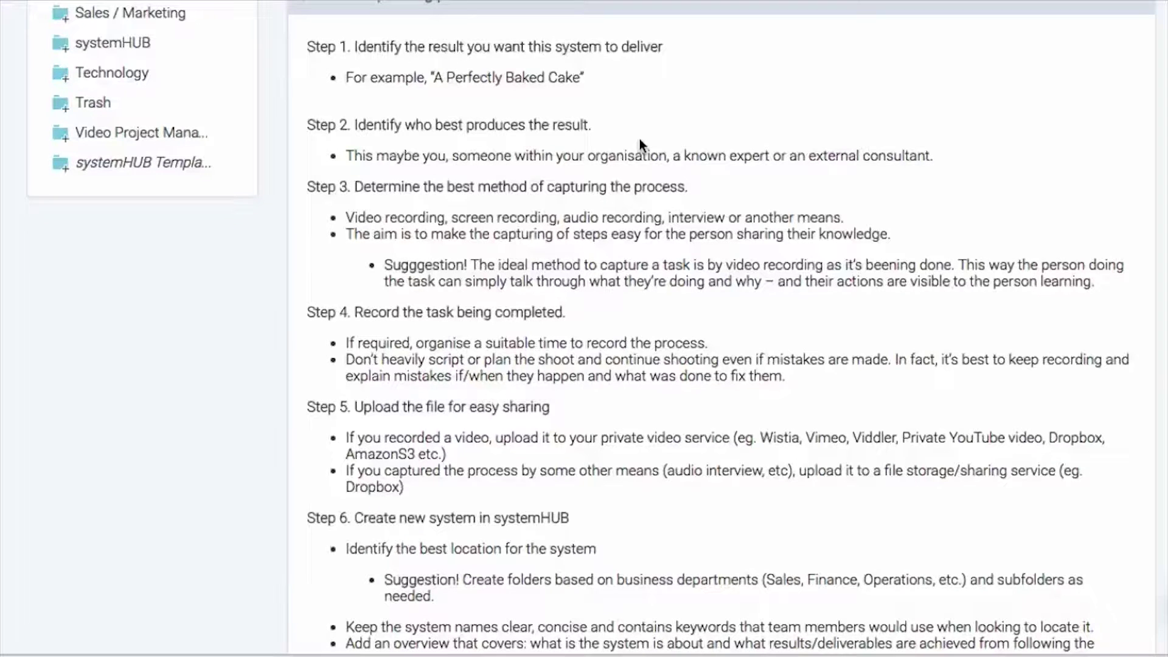
scroll(640, 145, down, 1)
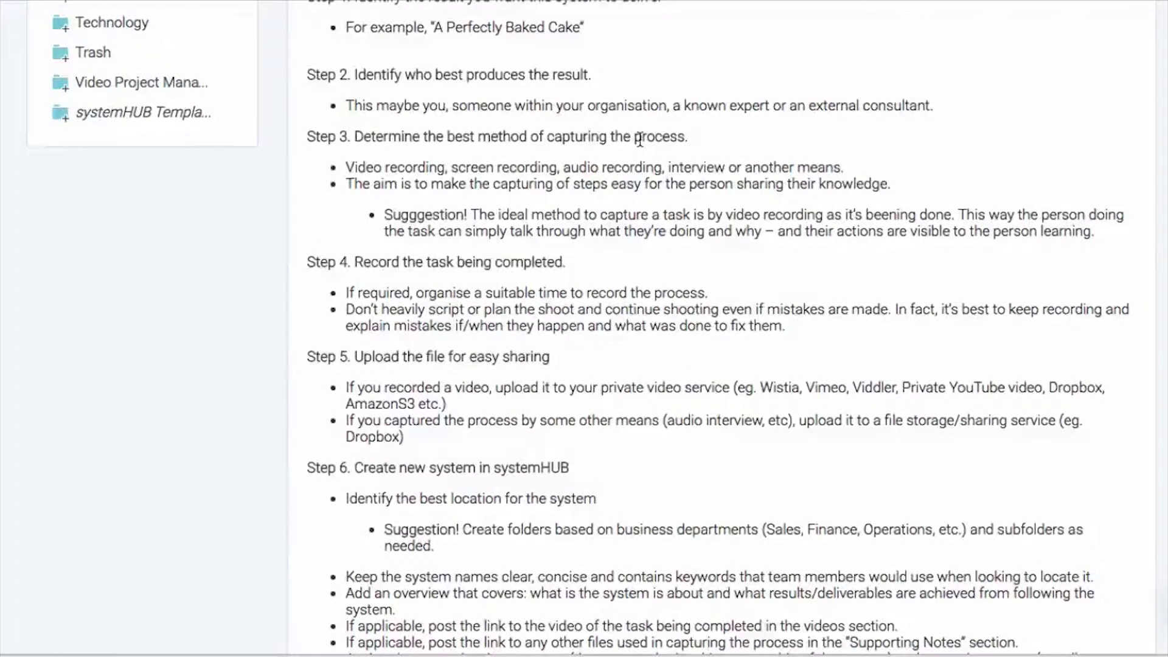
scroll(640, 139, down, 1)
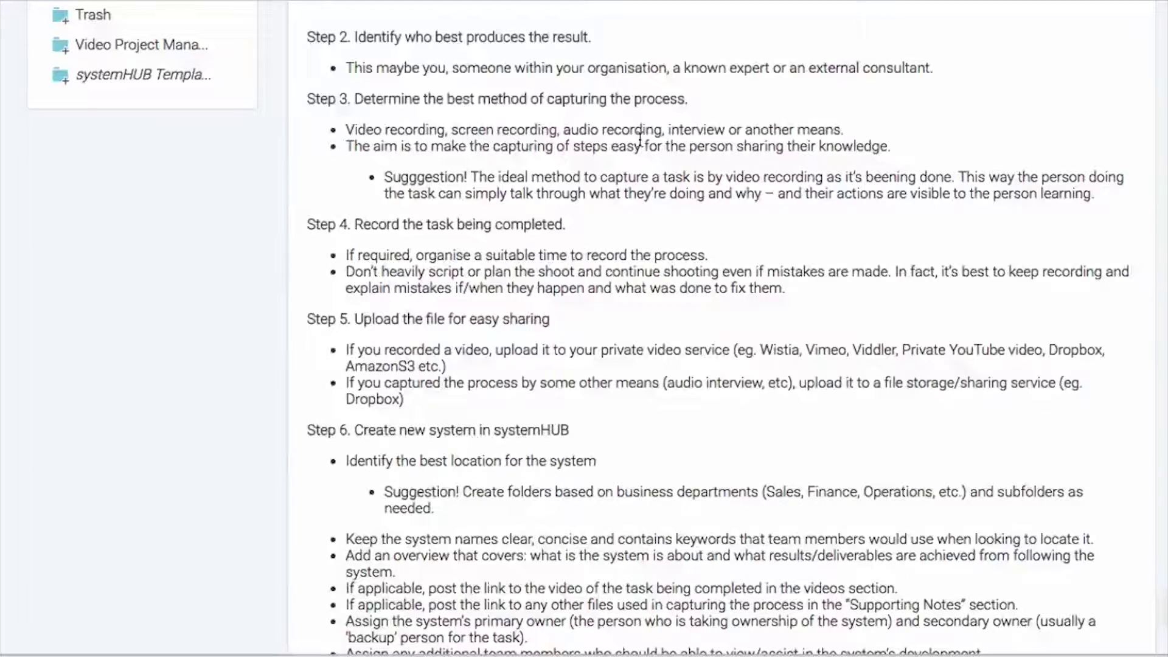
scroll(640, 139, down, 1)
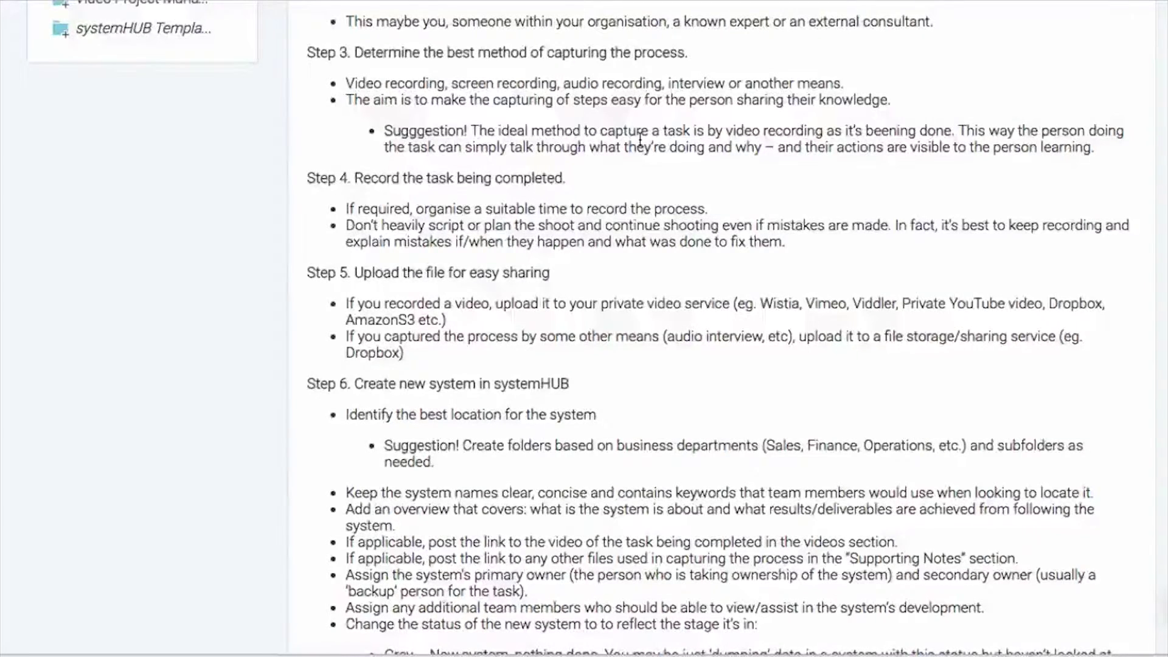
scroll(639, 140, down, 3)
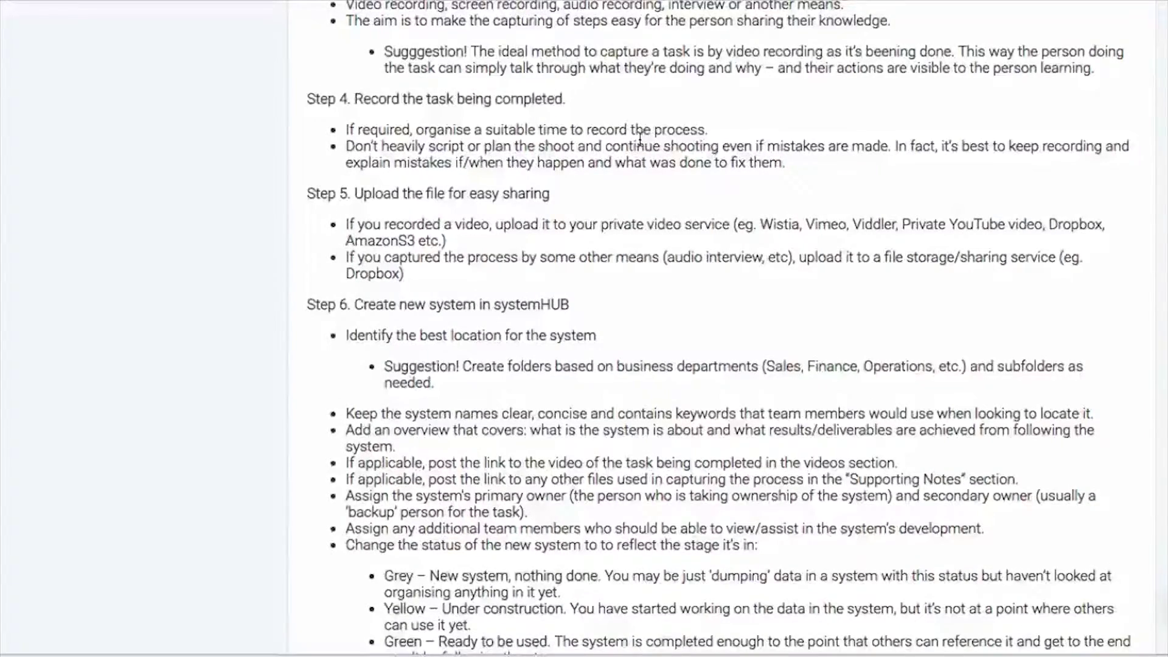
scroll(639, 139, down, 1)
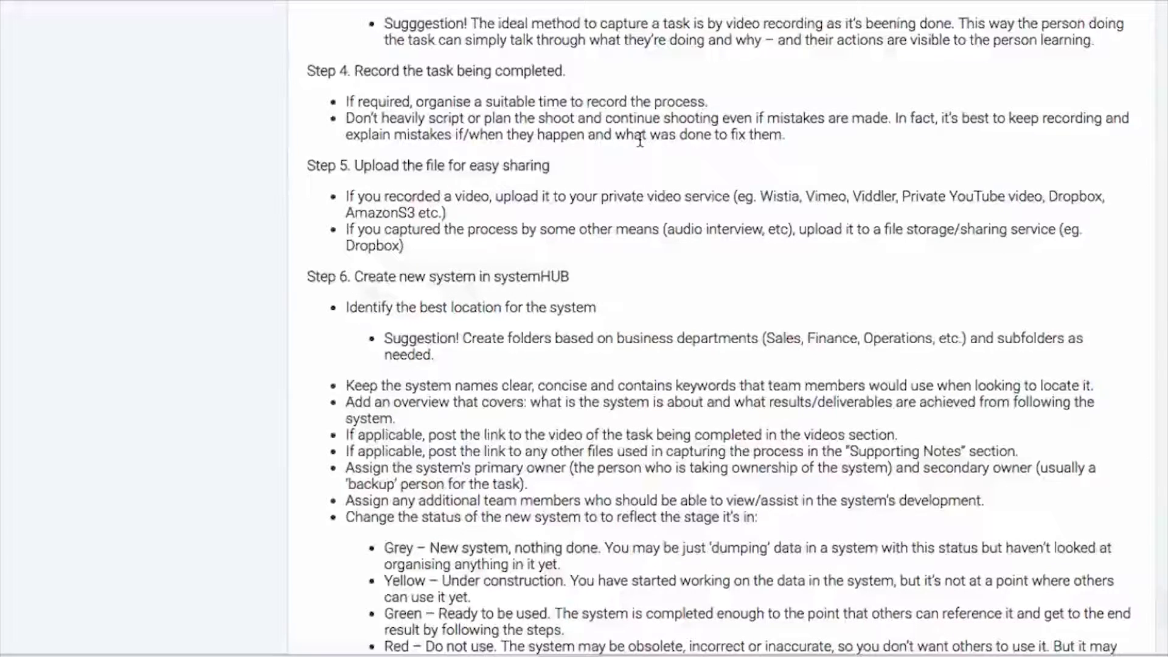
scroll(639, 140, down, 3)
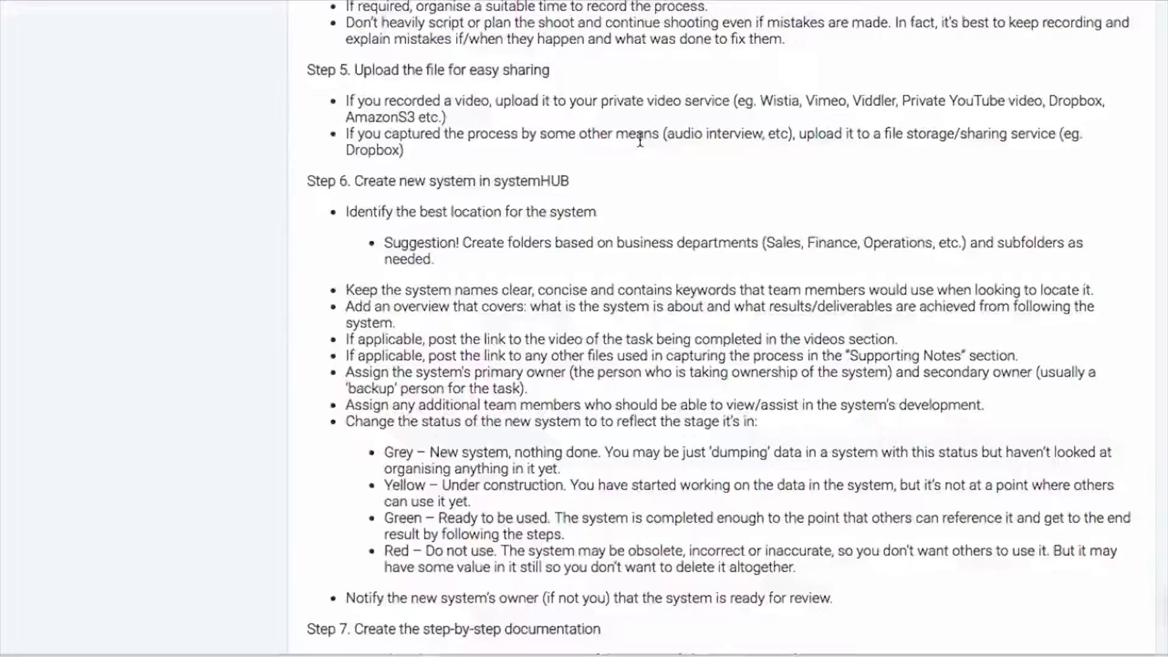
scroll(638, 140, down, 1)
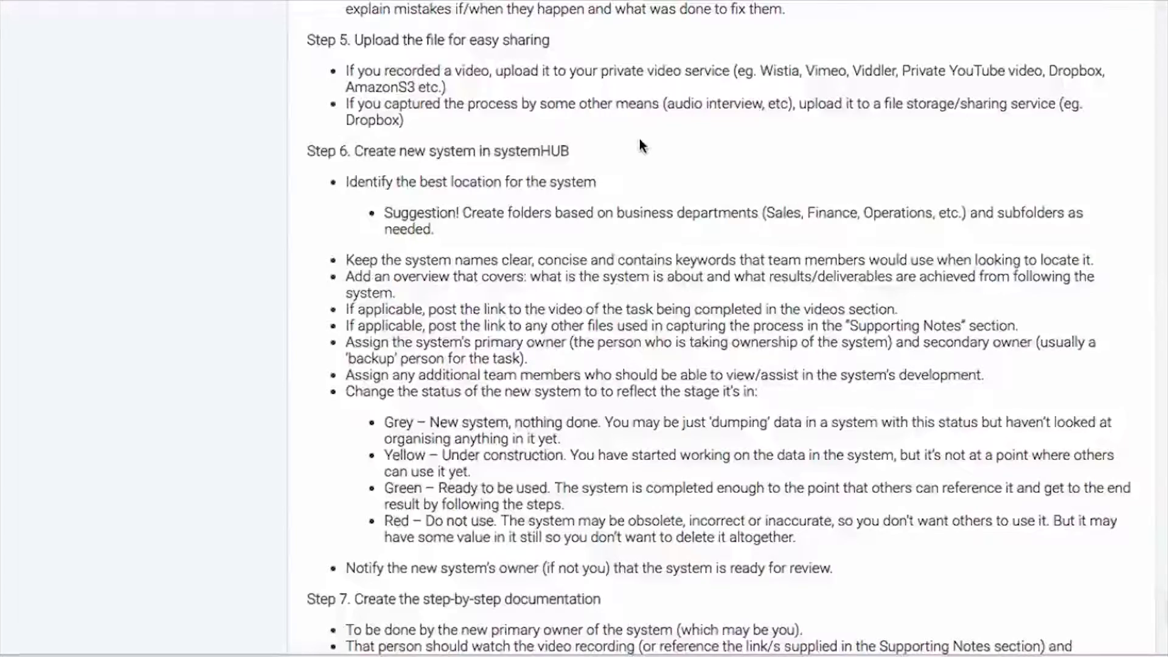
scroll(640, 141, down, 1)
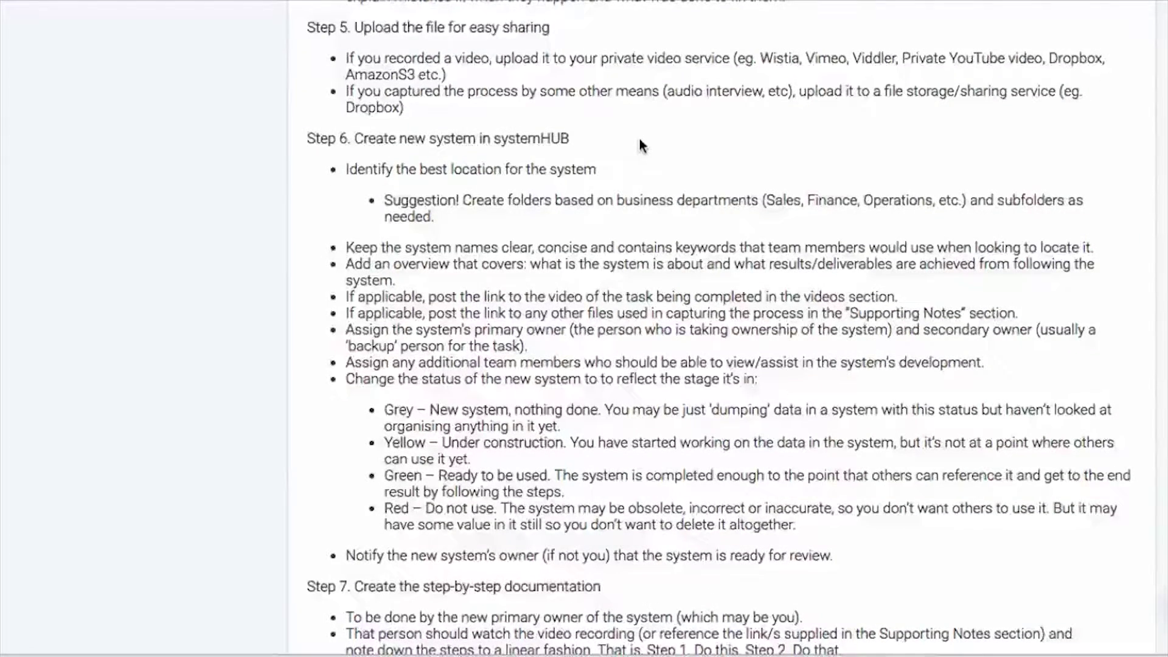
scroll(563, 193, down, 3)
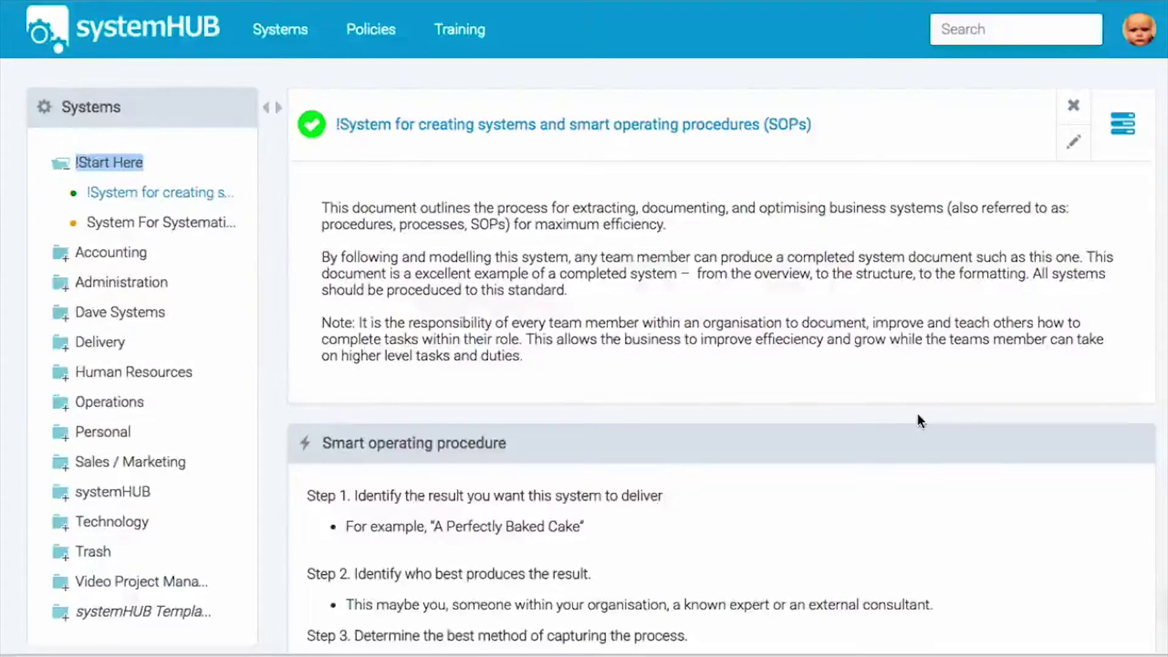
scroll(778, 333, down, 12)
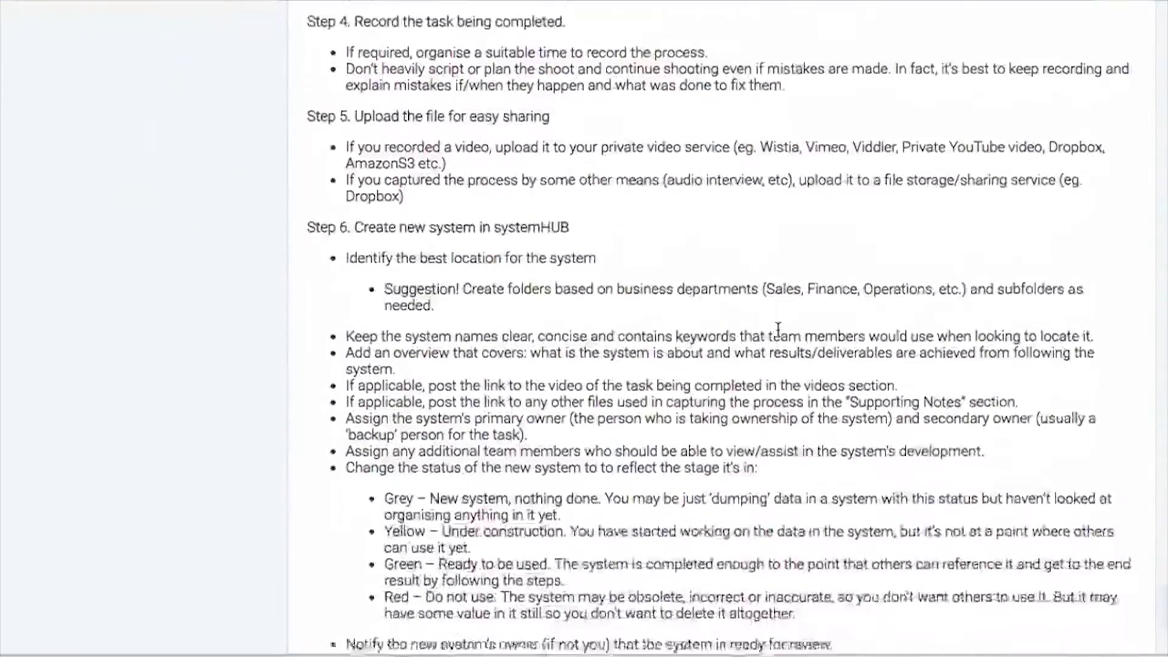
scroll(778, 328, down, 1)
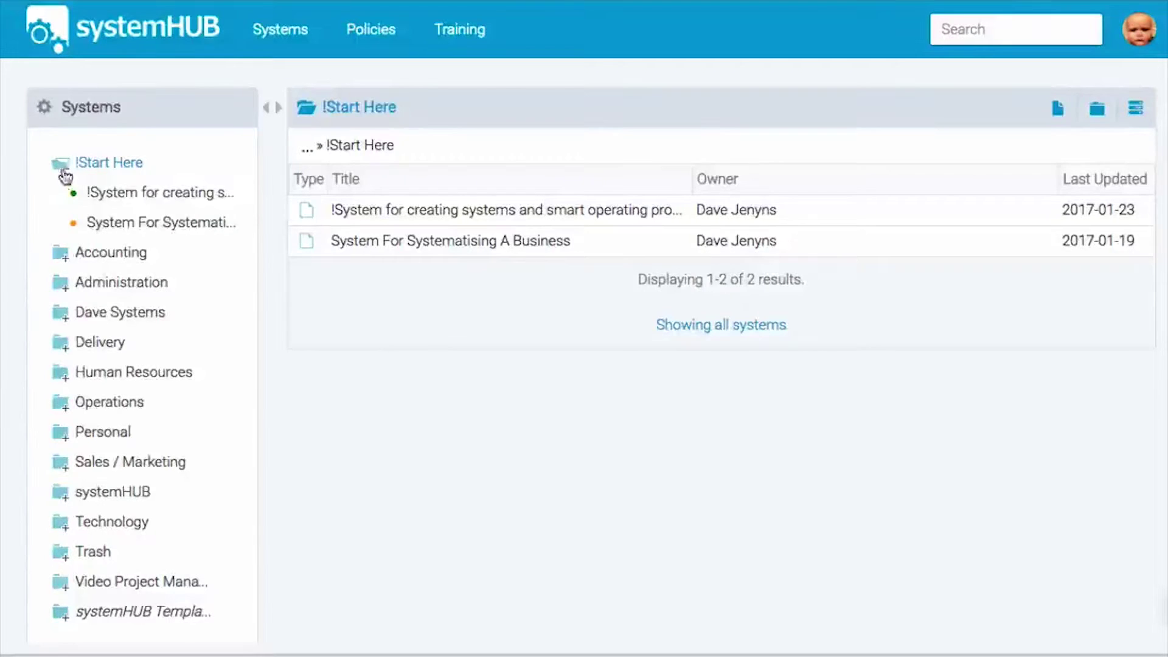
click(64, 164)
click(60, 309)
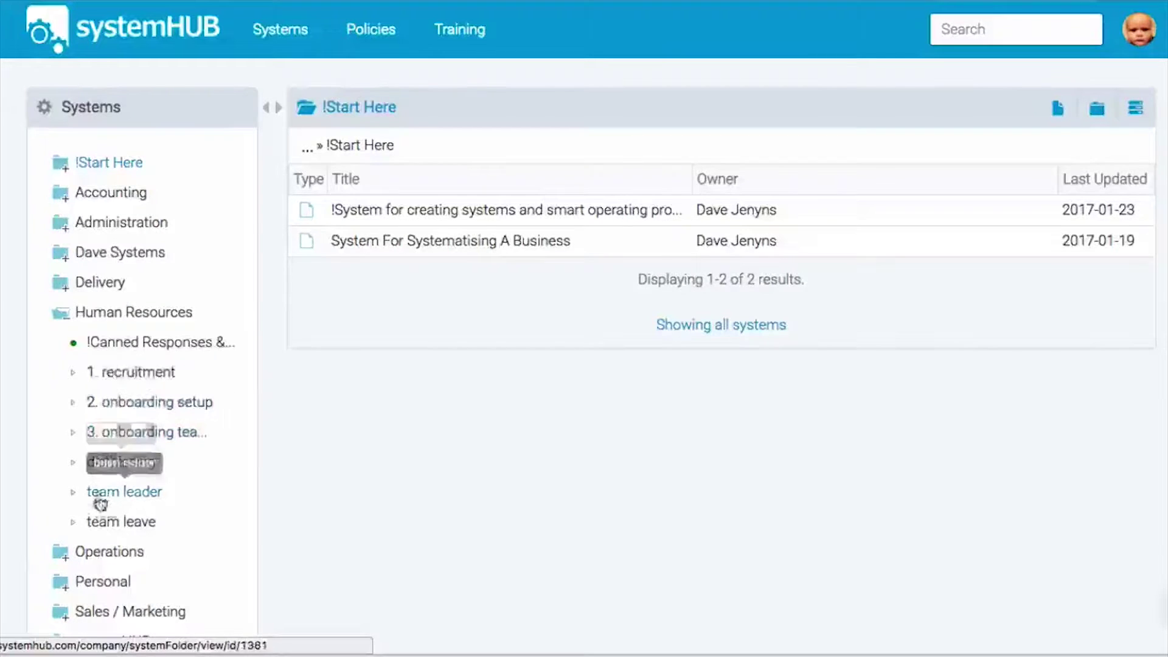
click(60, 316)
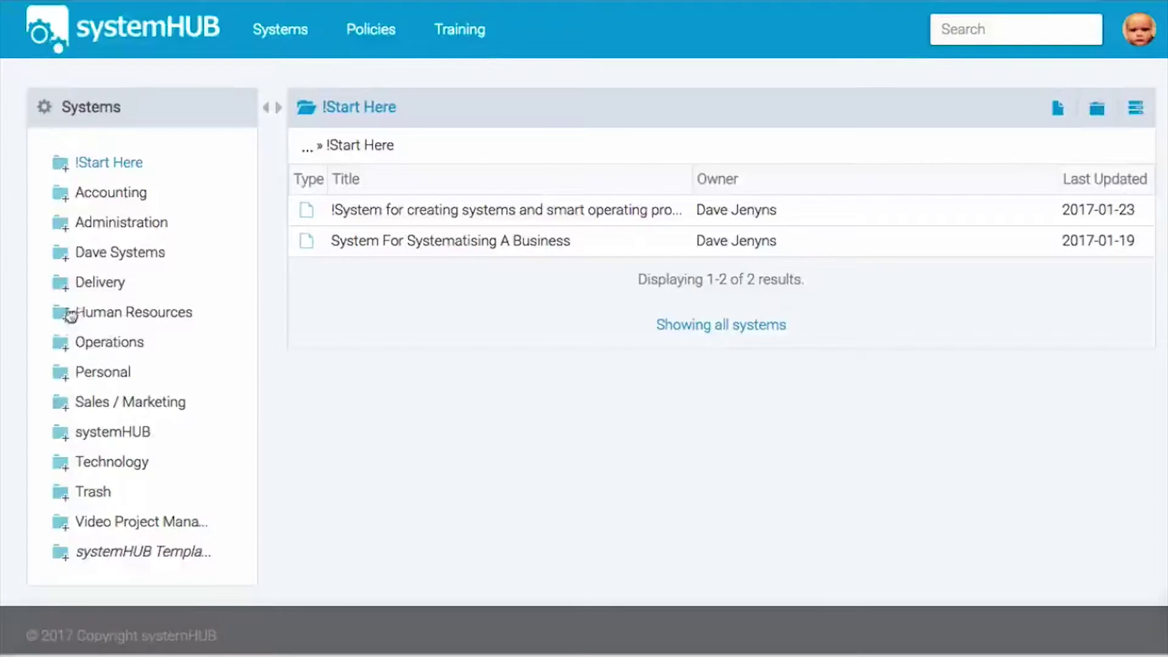
click(61, 284)
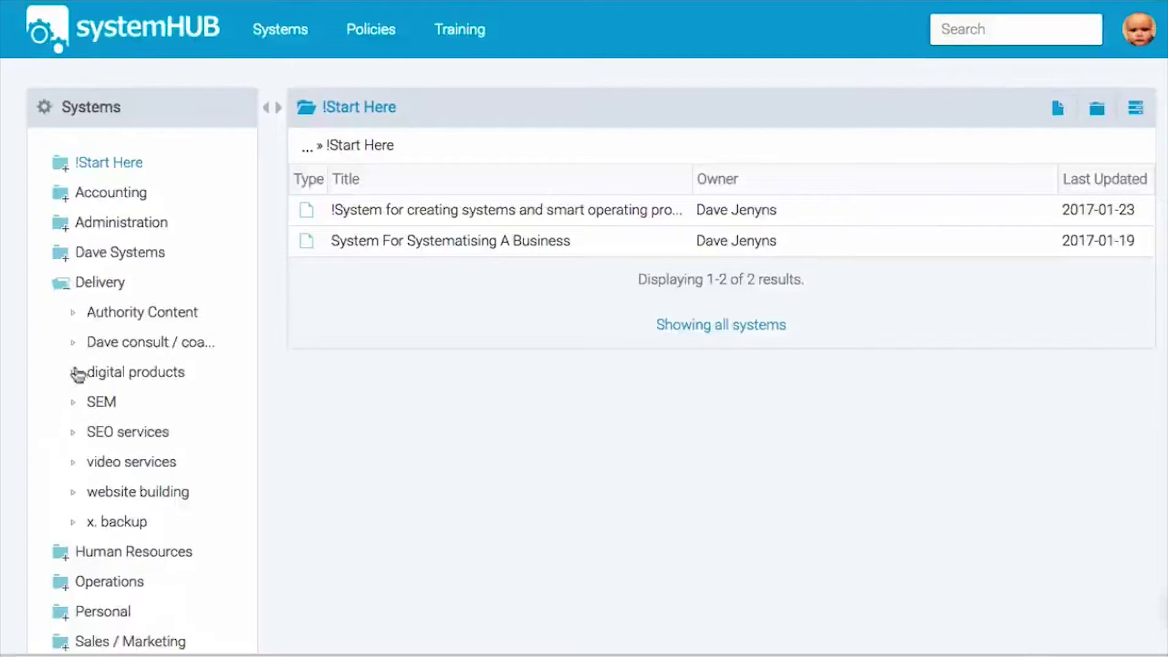
click(73, 433)
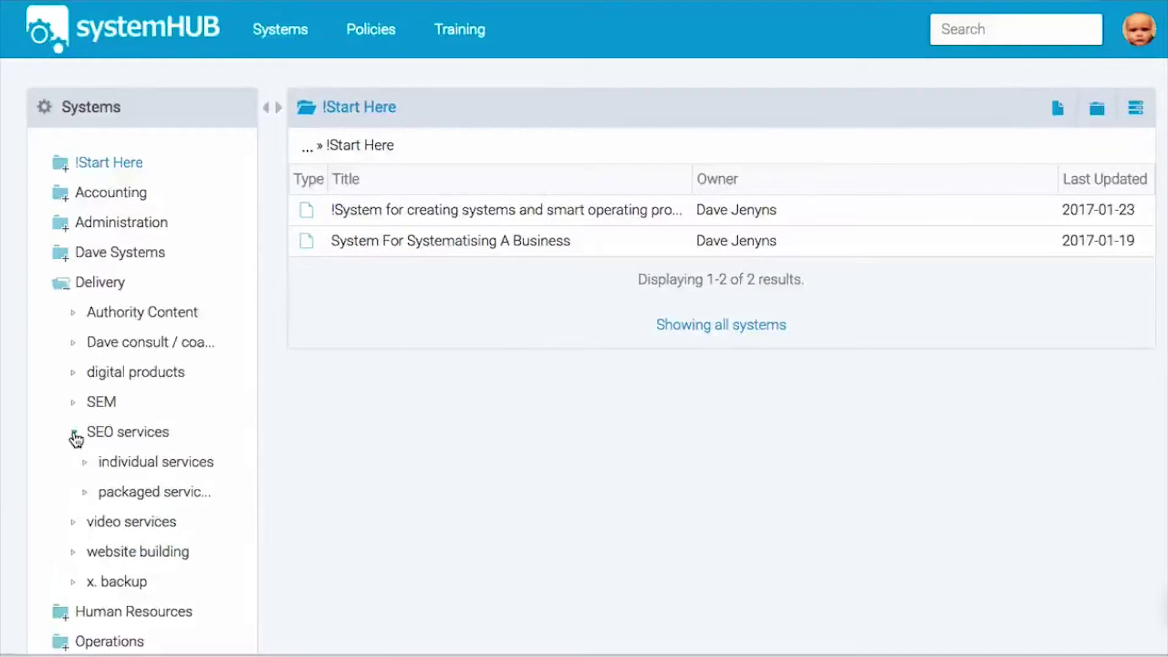
click(86, 464)
click(86, 464)
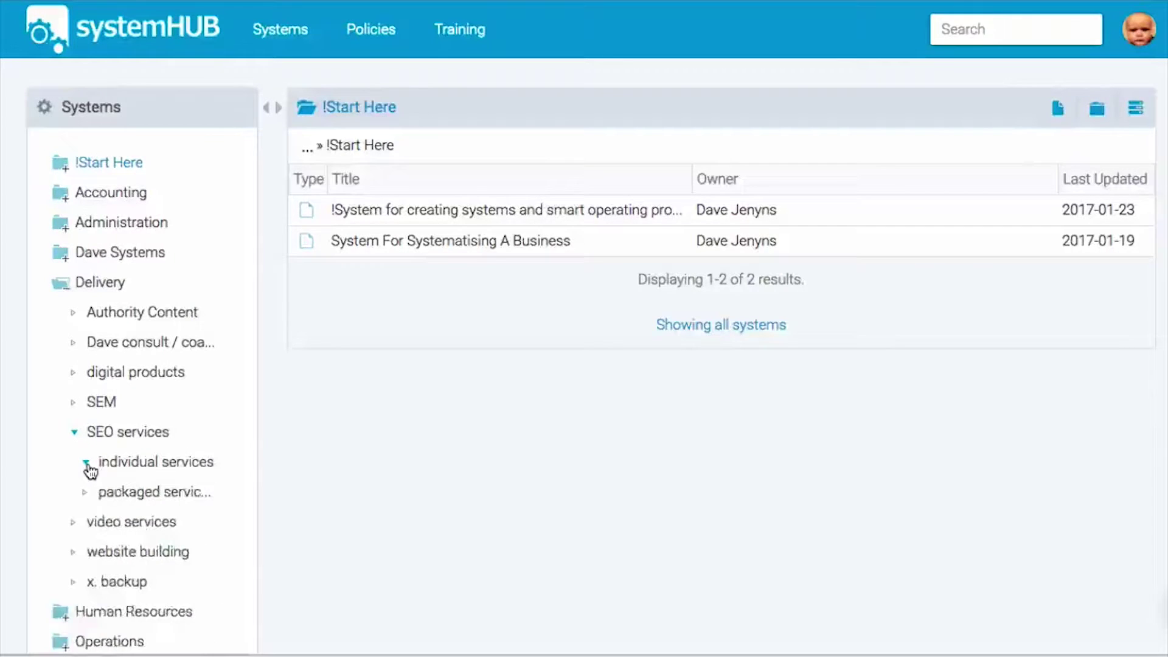
click(74, 433)
click(61, 290)
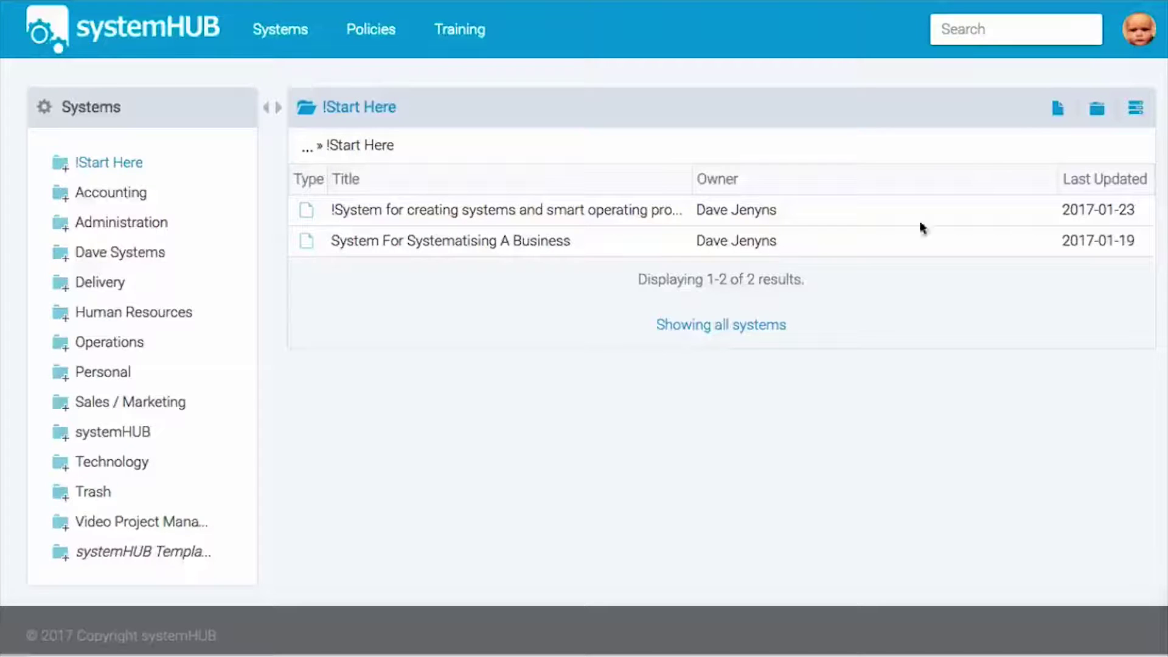
Add a system named 'Testing' to the !Start Here folder with the Create system icon
click(1059, 110)
click(665, 117)
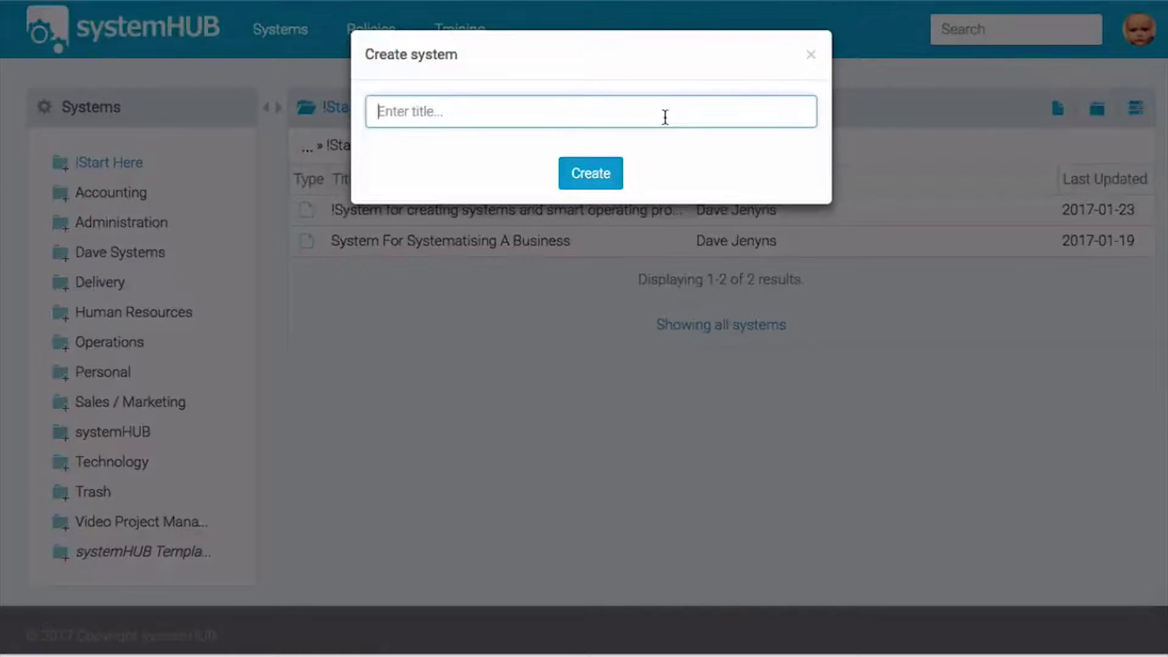
text(Testing)
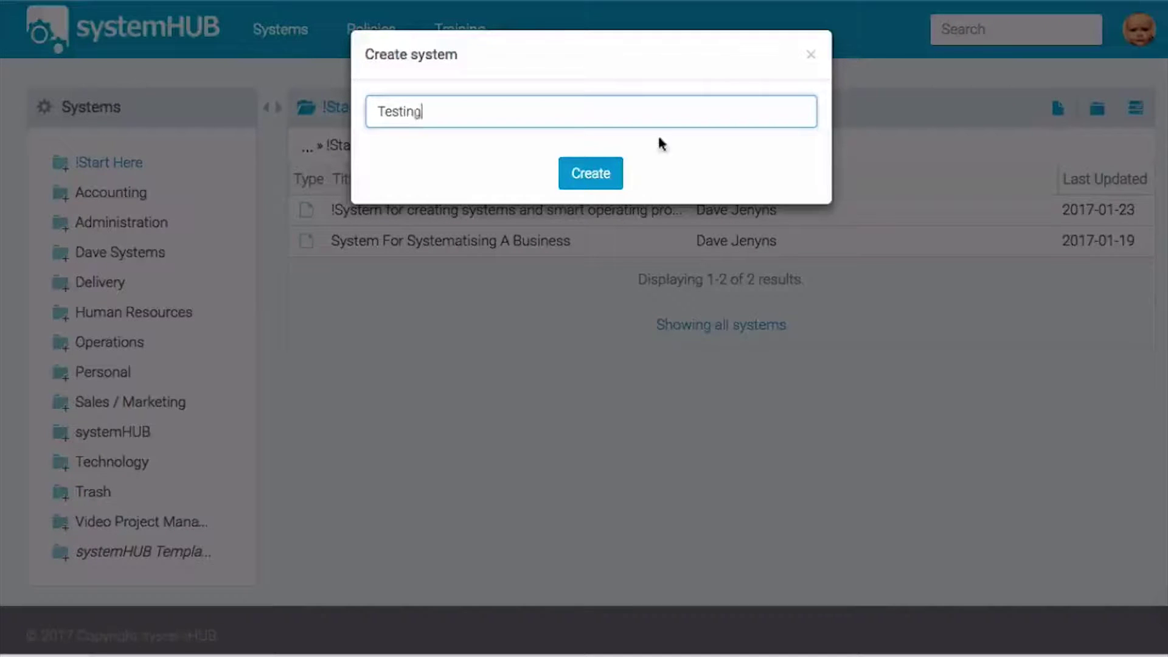
click(588, 174)
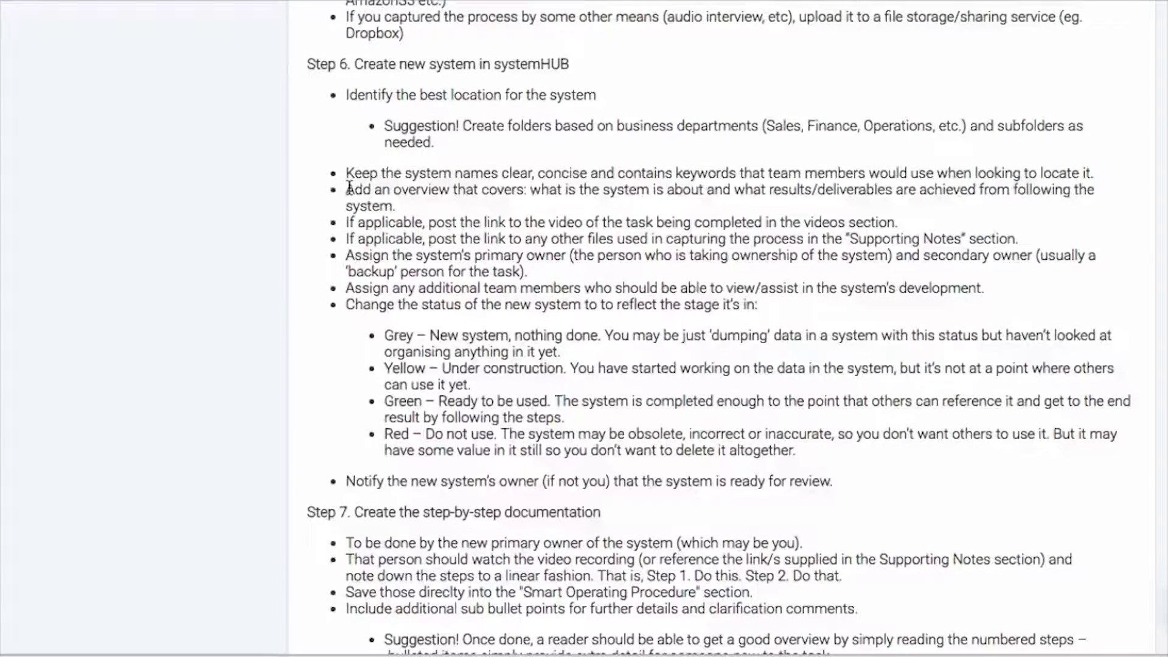
Highlight the Step 6 guidelines about adding an overview and posting the video link
drag(346, 189, 405, 206)
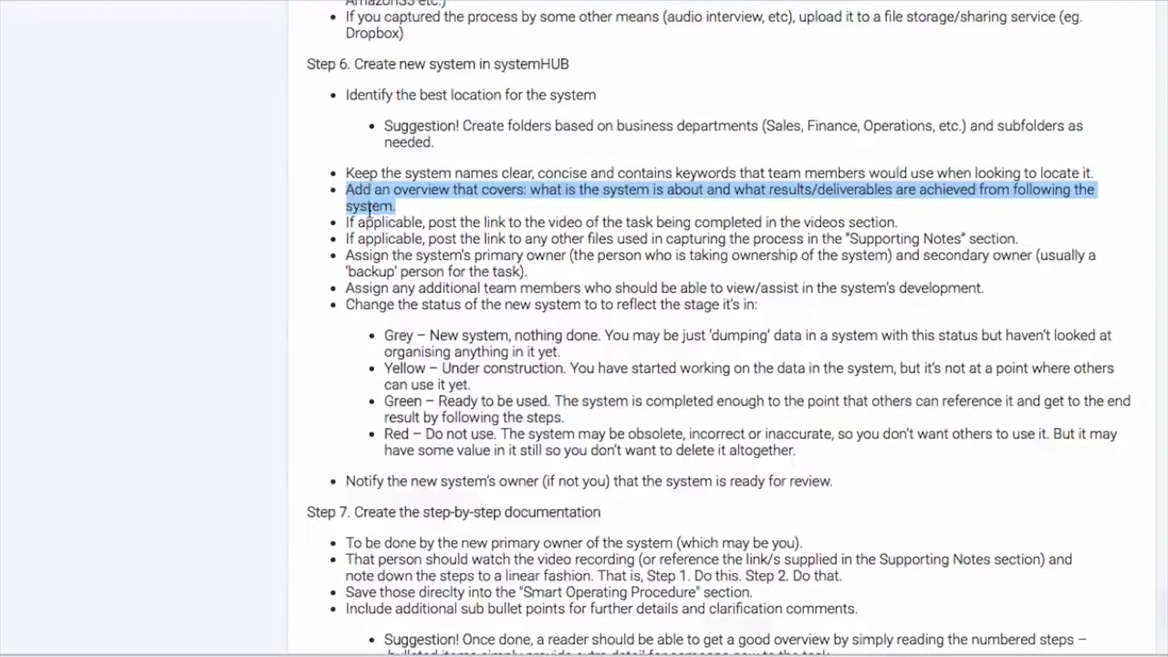
click(344, 226)
drag(345, 226, 346, 239)
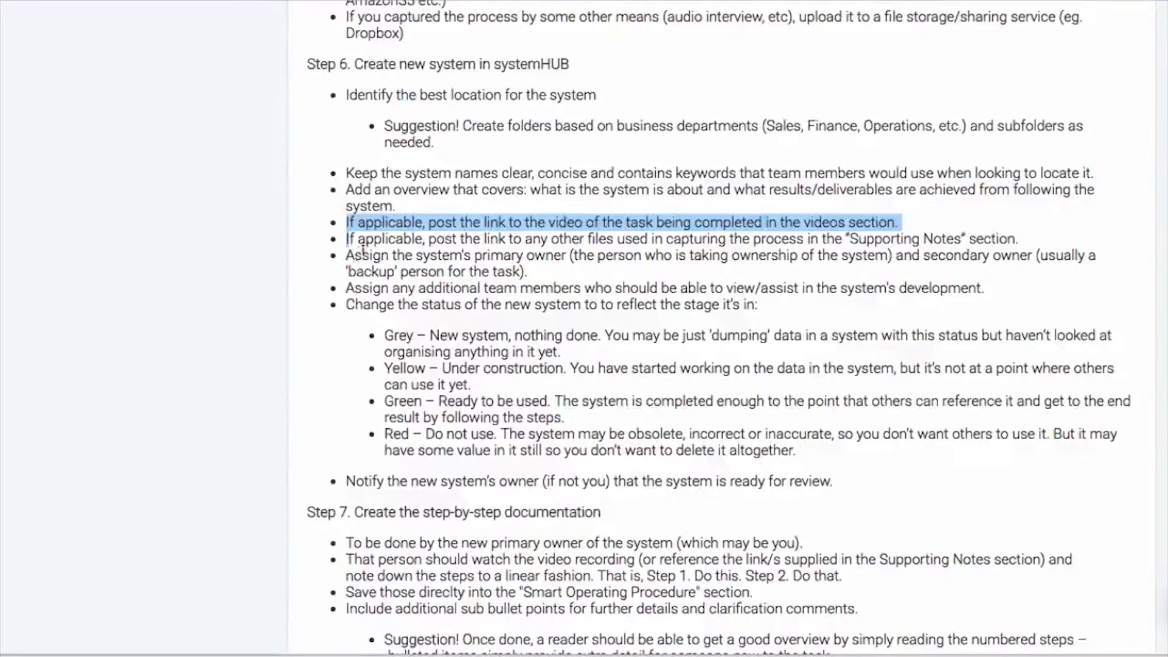
click(360, 257)
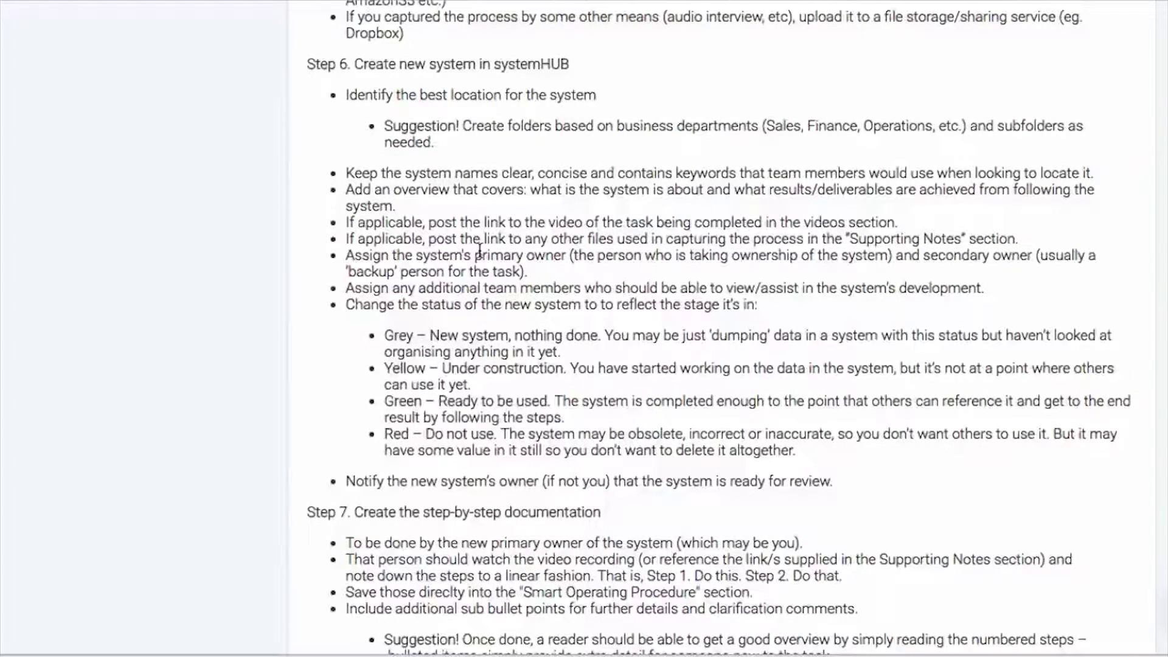
Highlight the Step 6 guidelines about changing the system status and notifying the owner
scroll(531, 274, down, 1)
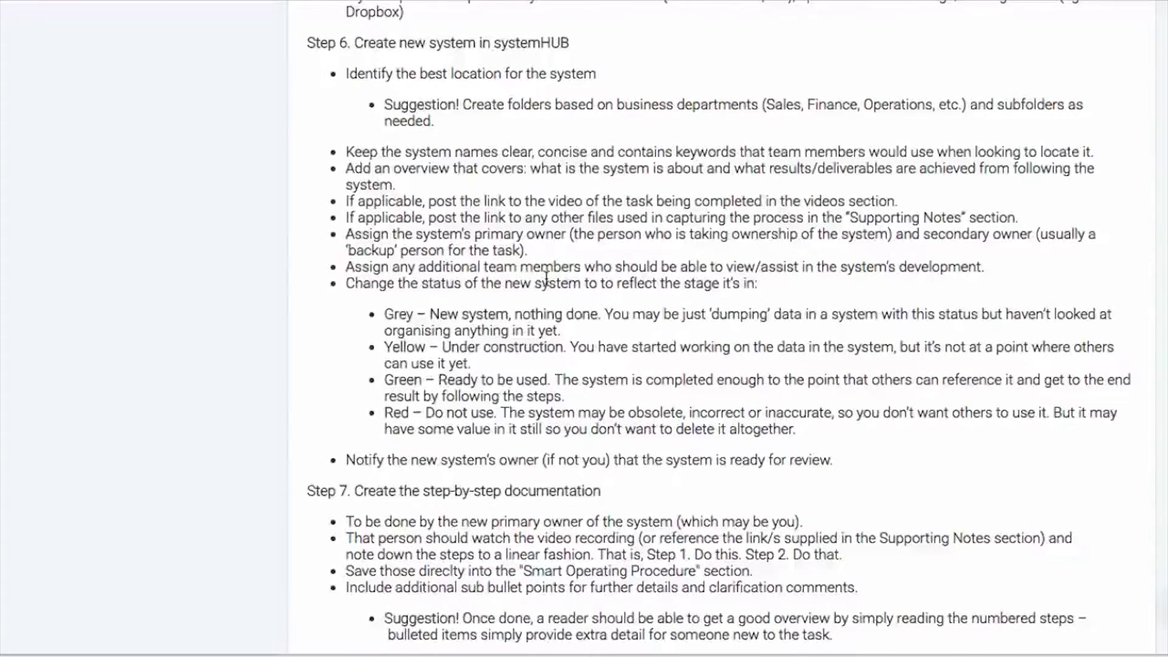
scroll(545, 278, down, 1)
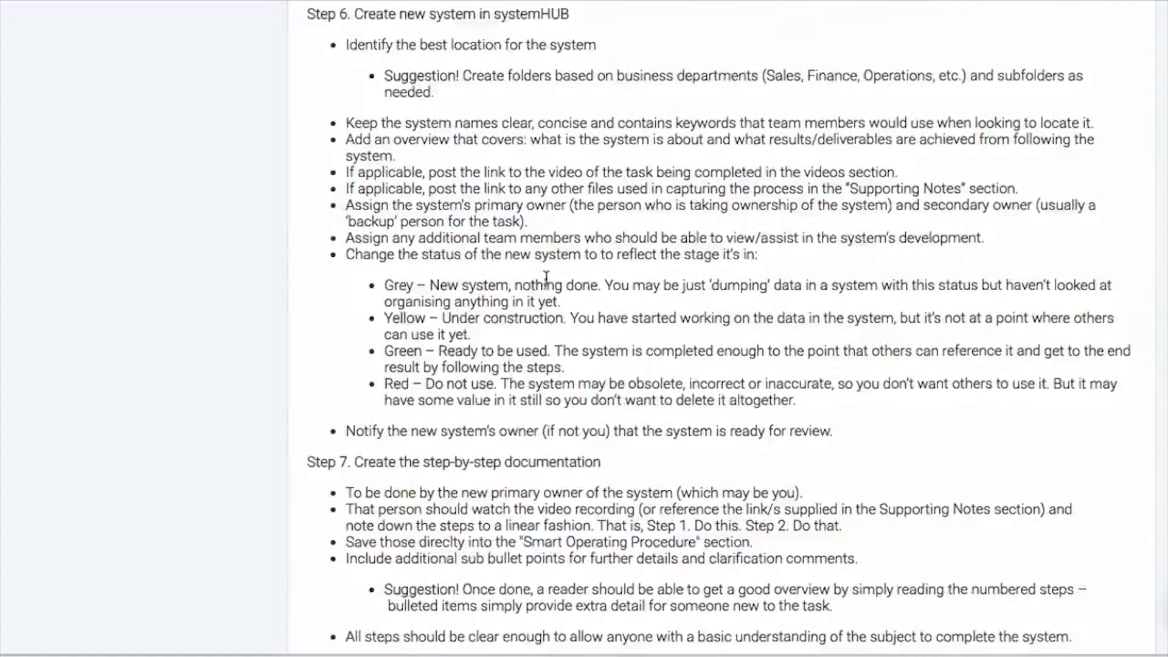
triple_click(349, 261)
click(358, 390)
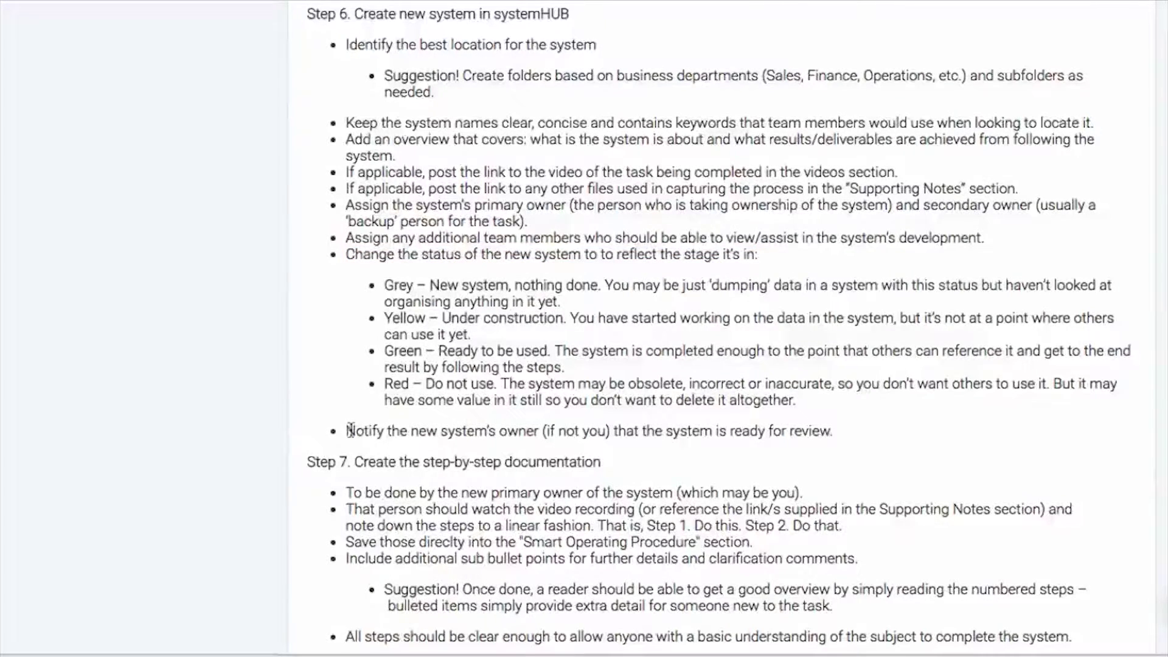
drag(348, 430, 762, 426)
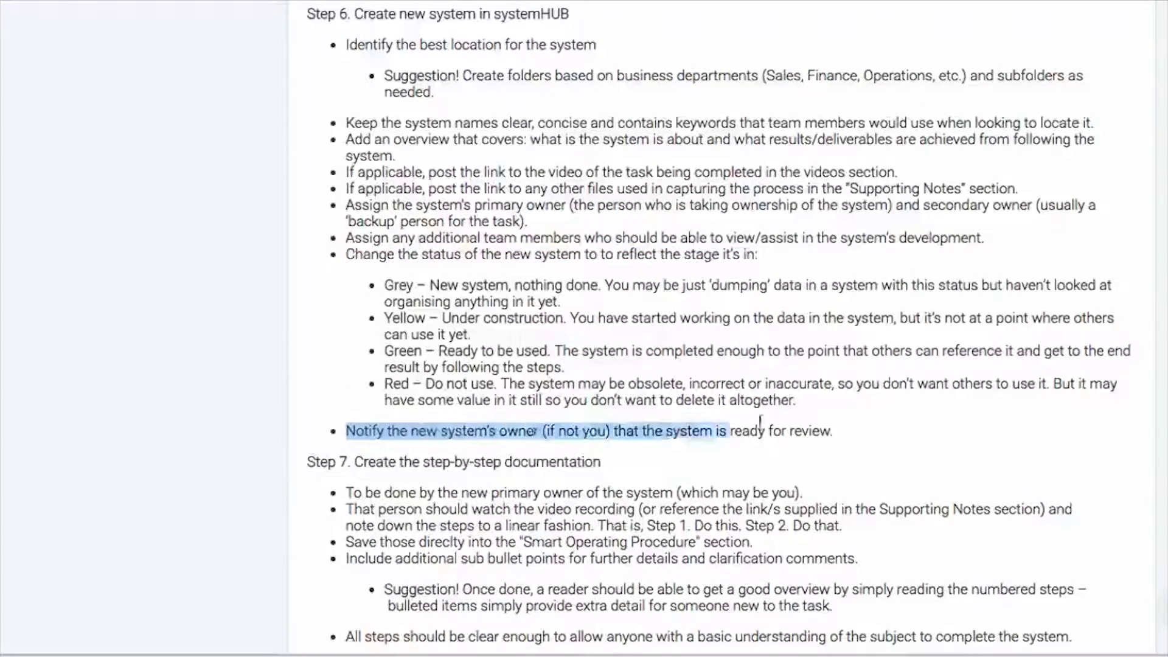
click(851, 415)
triple_click(859, 424)
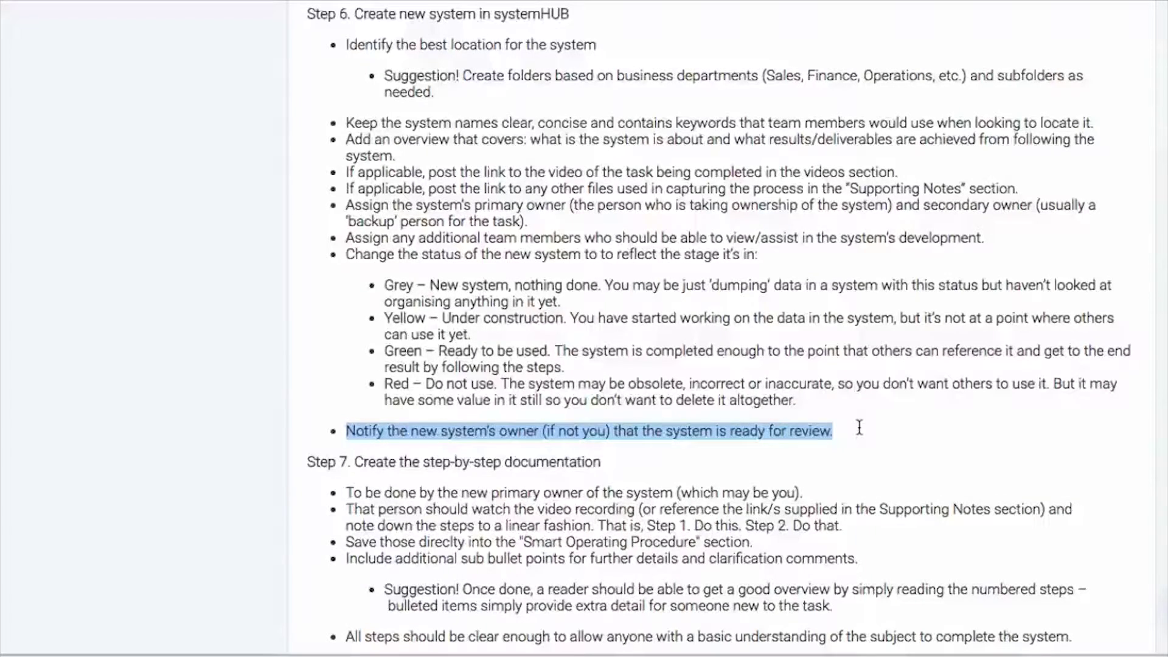
click(859, 428)
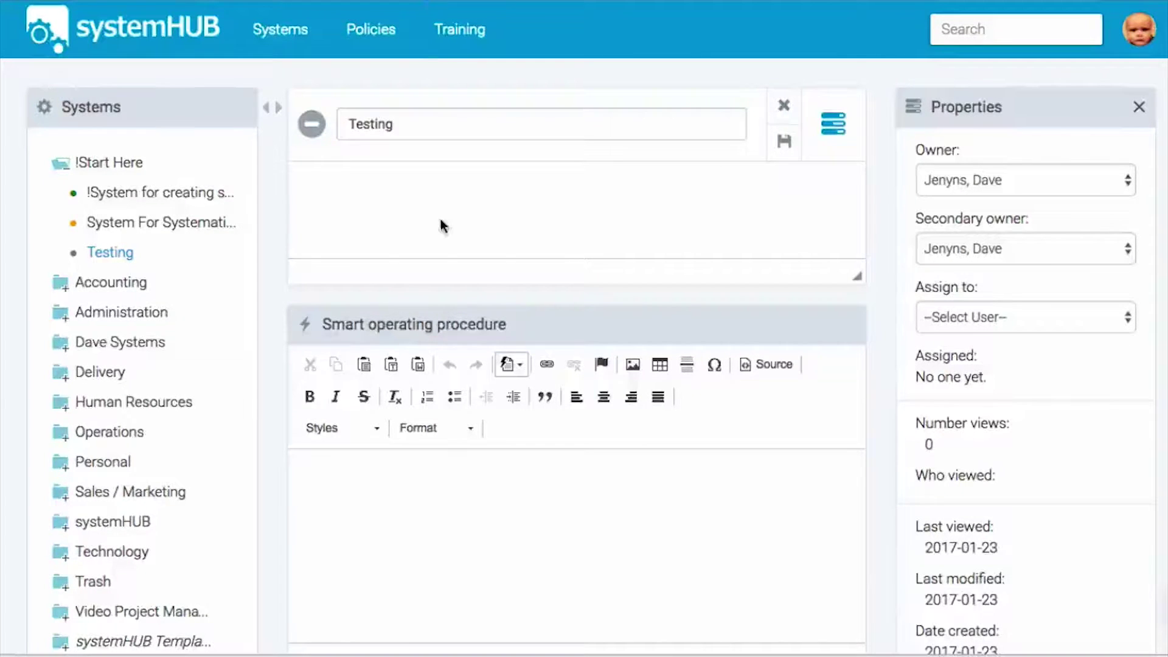
Enter the overview 'Here is the result we're looking to create.' for the Testing system
click(529, 213)
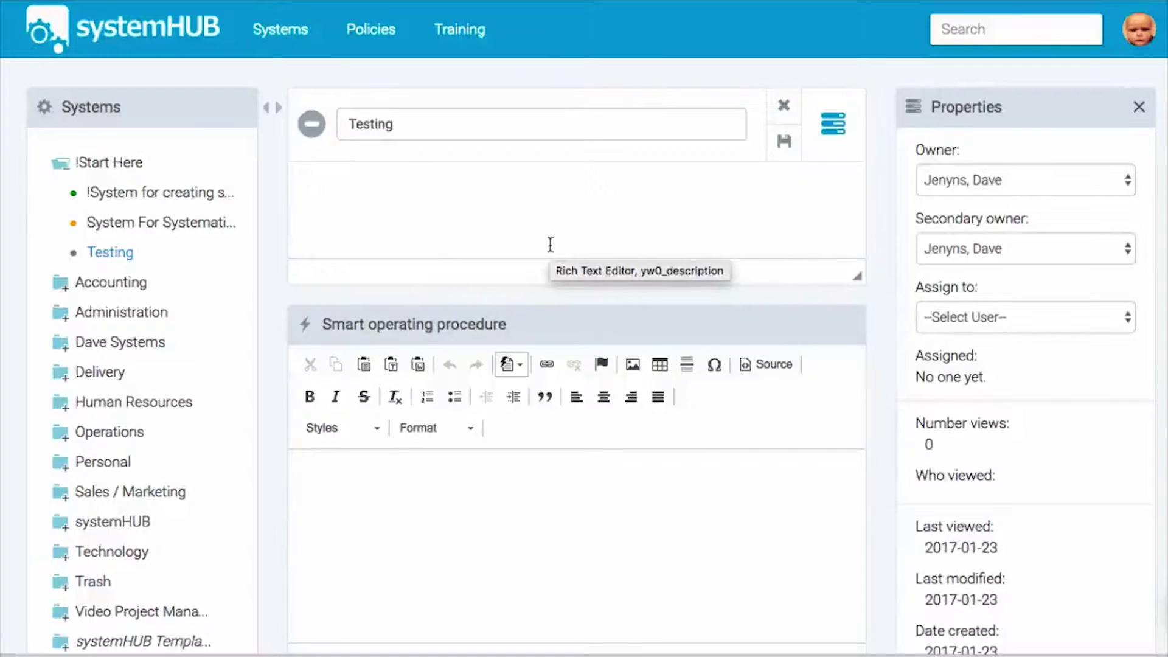
text(Here )
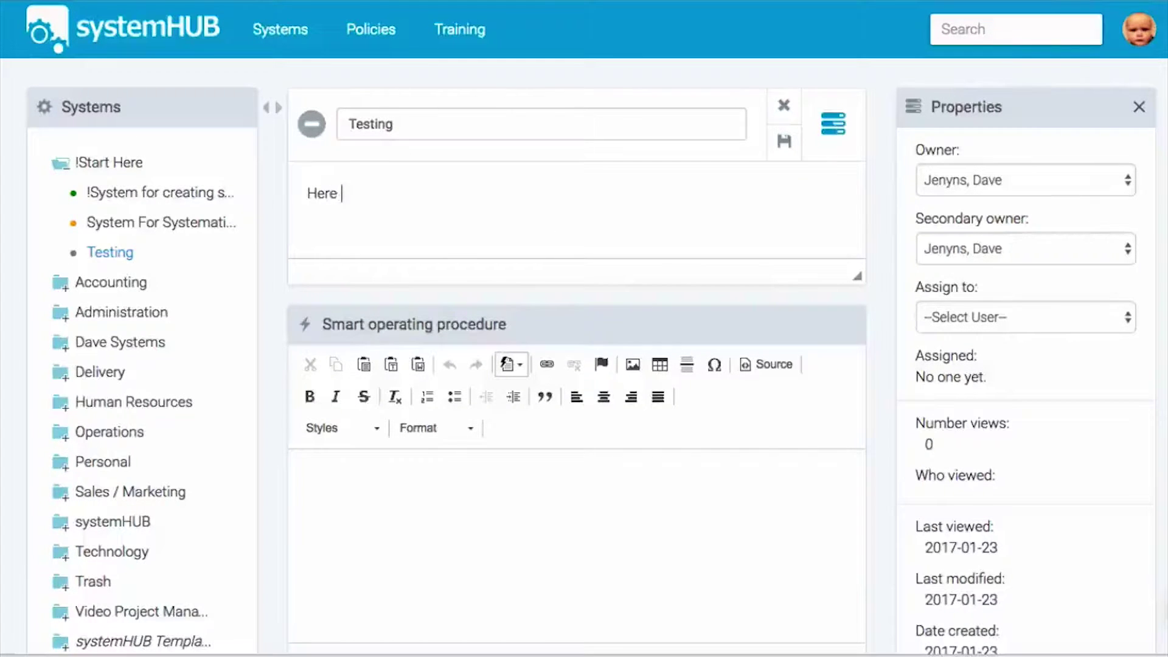
text(is the result we're look)
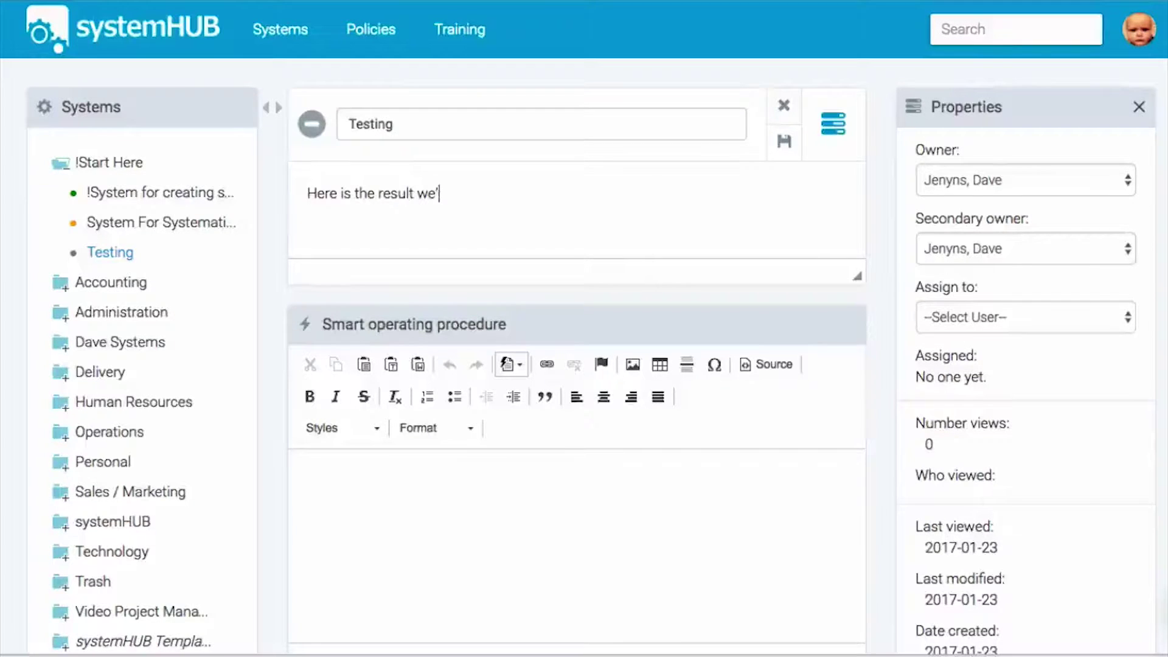
text(ing to create.)
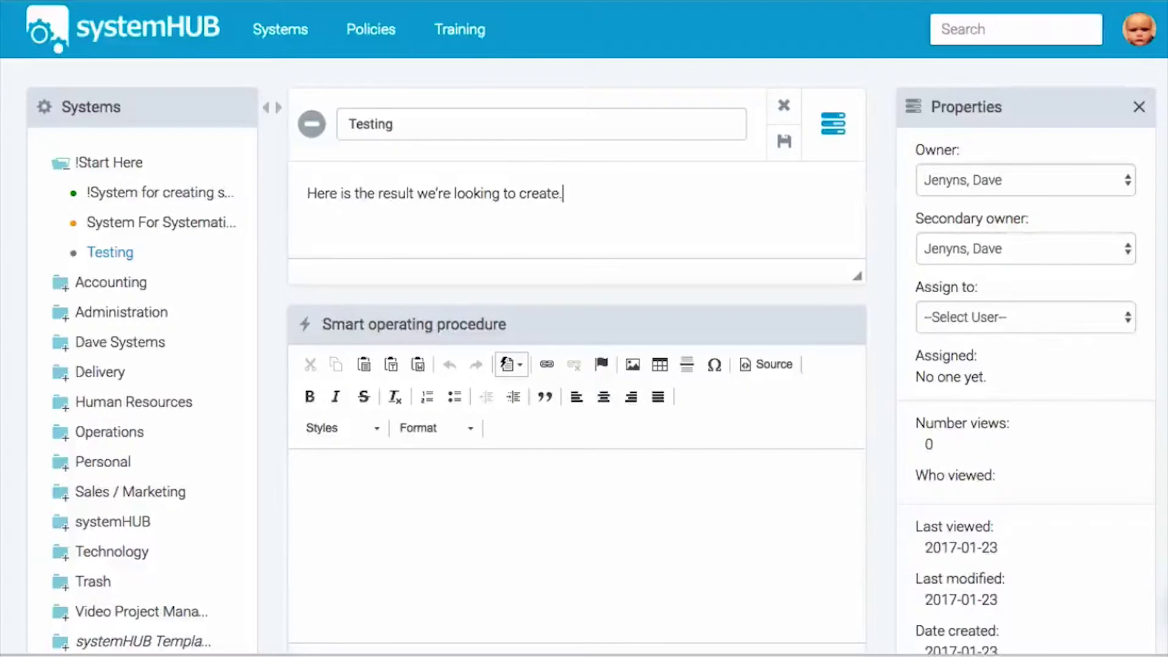
scroll(584, 329, down, 2)
scroll(563, 274, down, 6)
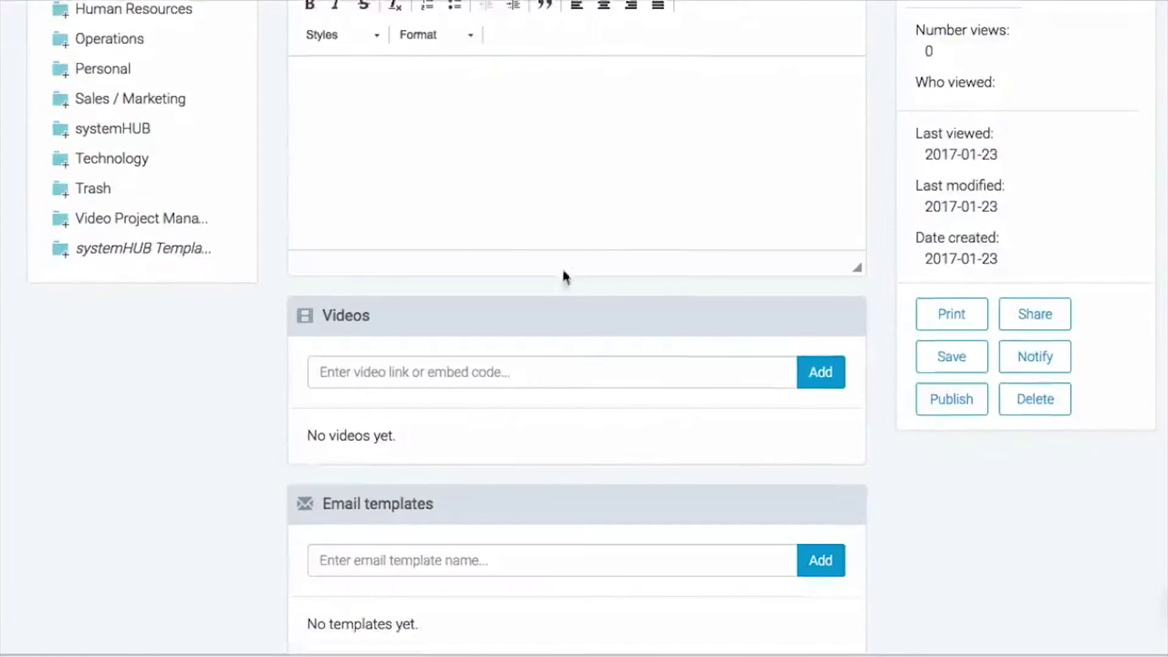
click(555, 374)
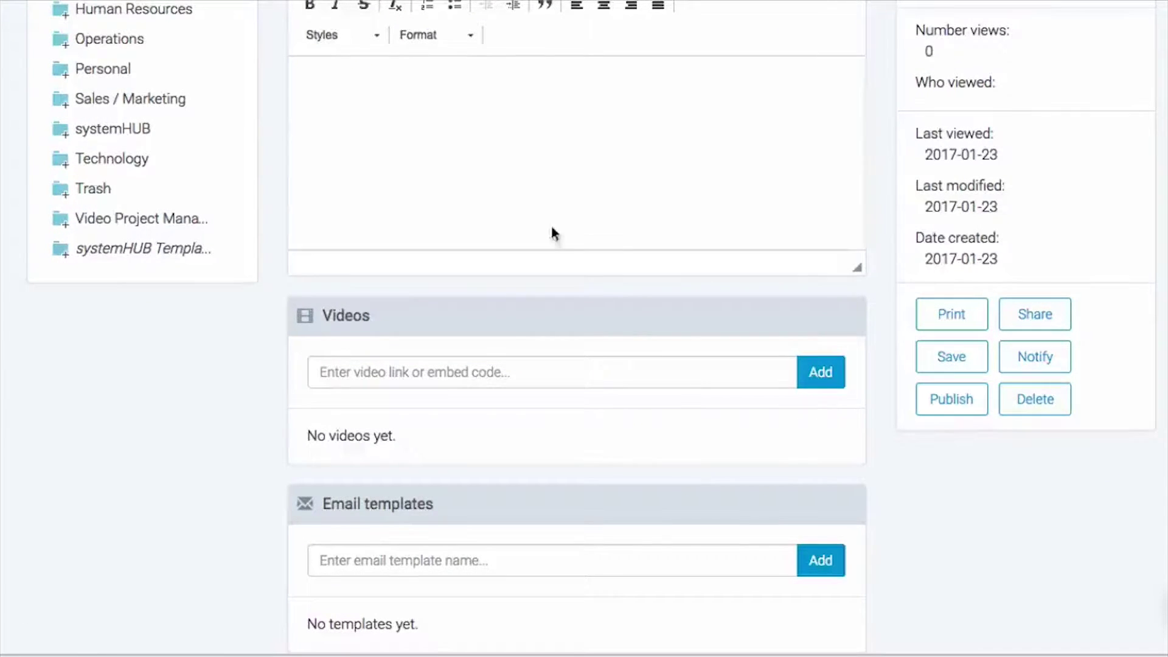
Paste the YouTube video link into the Videos field and add it
click(530, 366)
text(https://www.youtube.com/watch?v=oJrJLnvLxxQ)
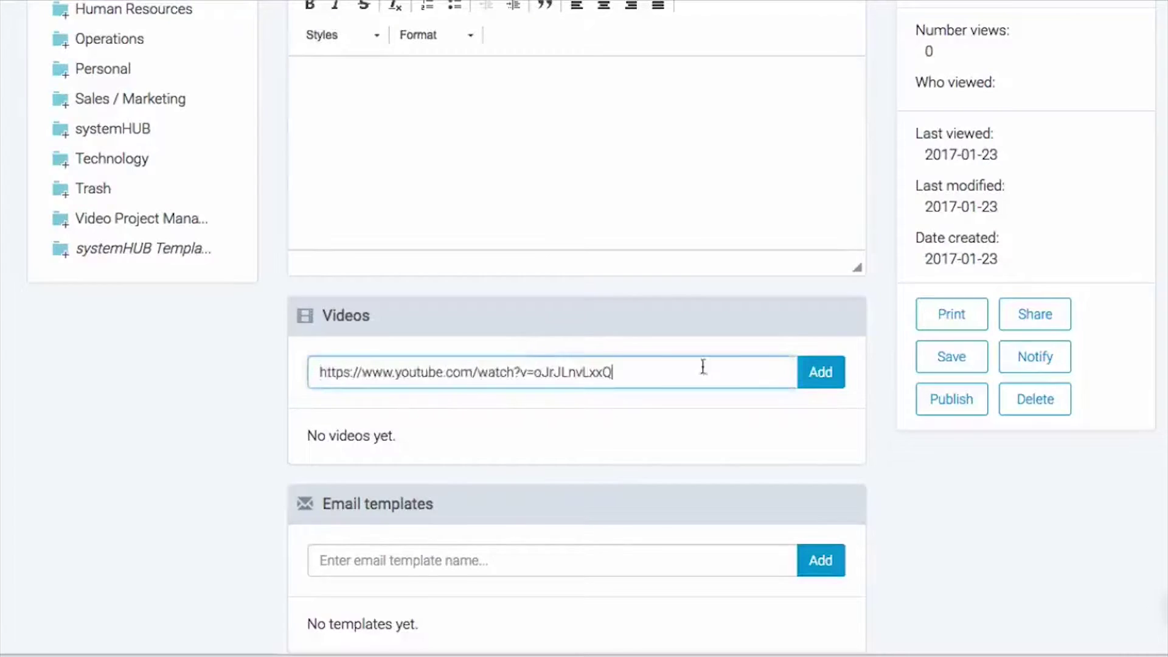
click(820, 380)
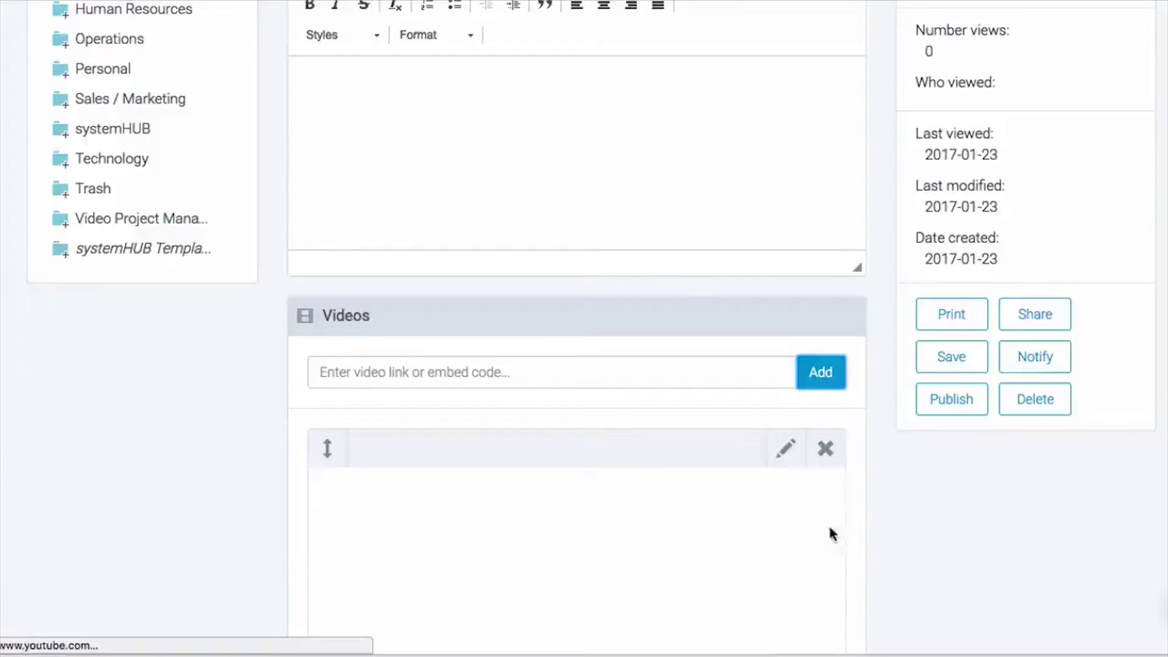
Write the supporting note 'You might also want to watch and check out this system' with the pasted system URL
scroll(848, 509, down, 2)
scroll(848, 508, down, 10)
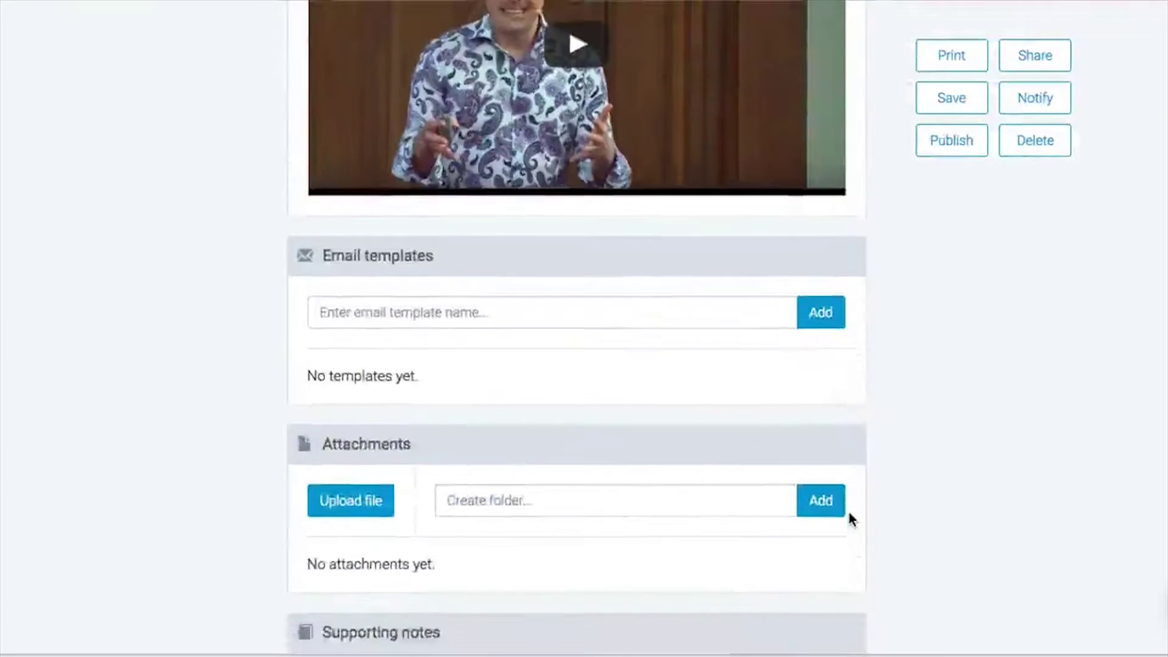
click(759, 520)
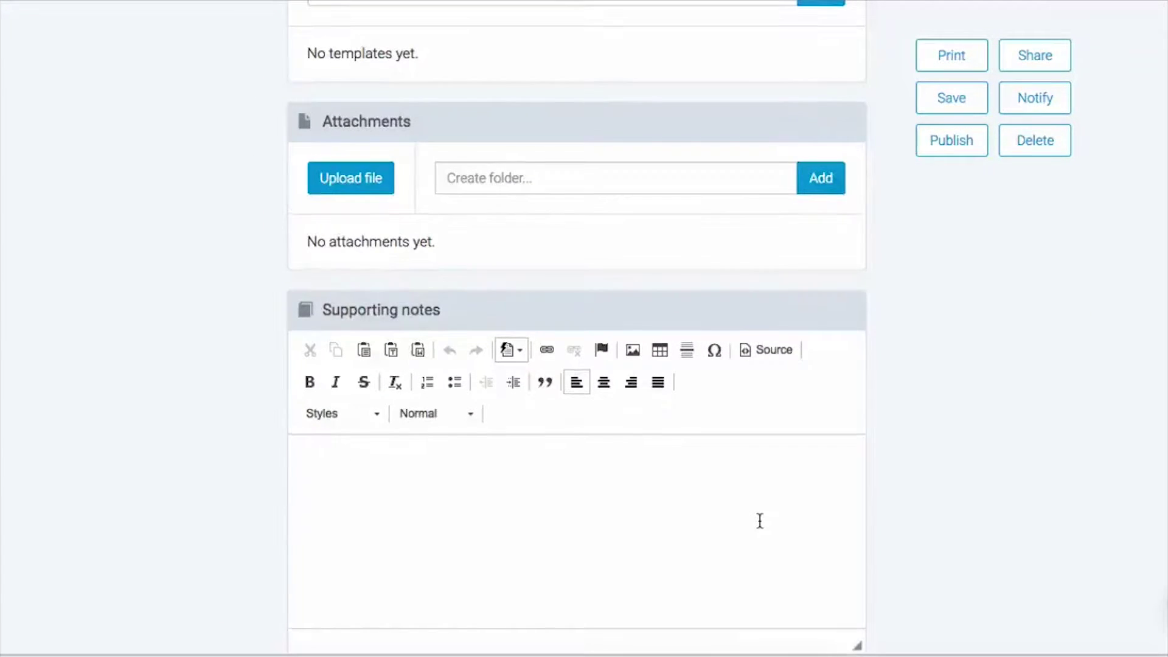
scroll(760, 521, up, 1)
scroll(759, 521, down, 2)
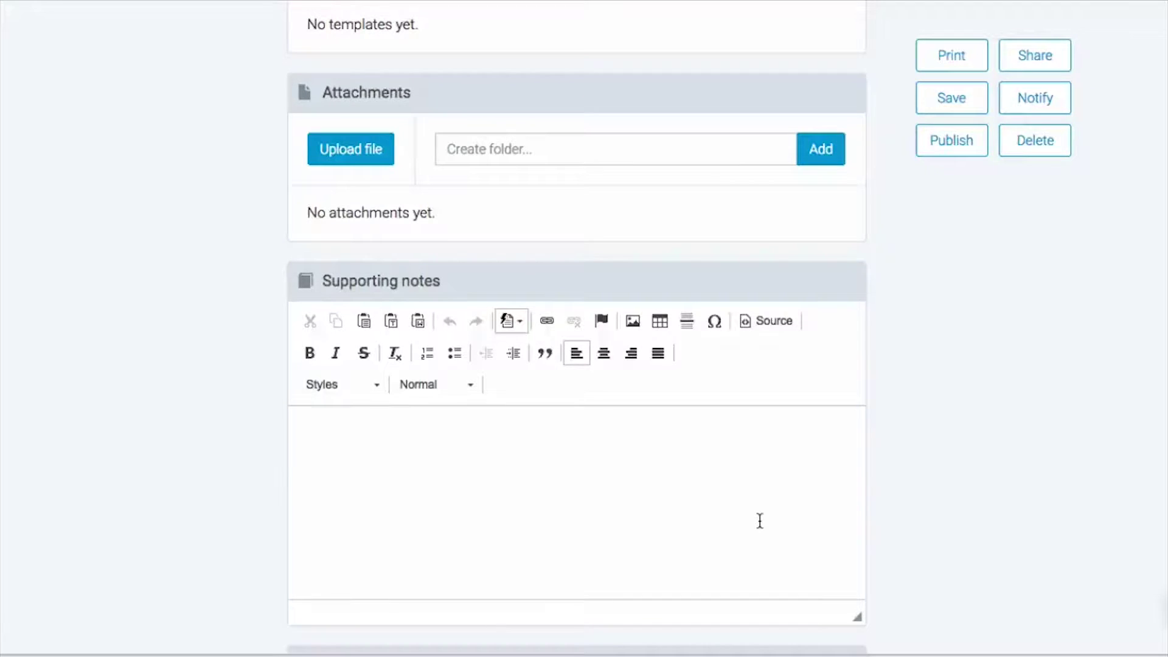
text(You might alway)
key(BackSpace)
key(BackSpace)
key(BackSpace)
text(s)
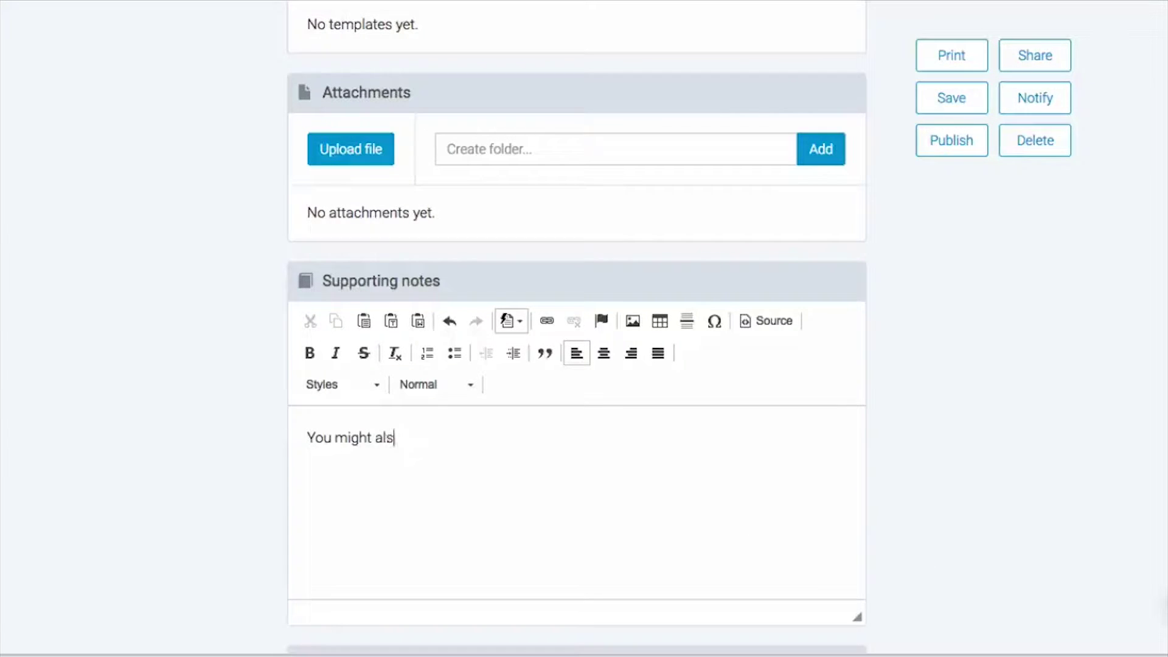
text(o want to watch )
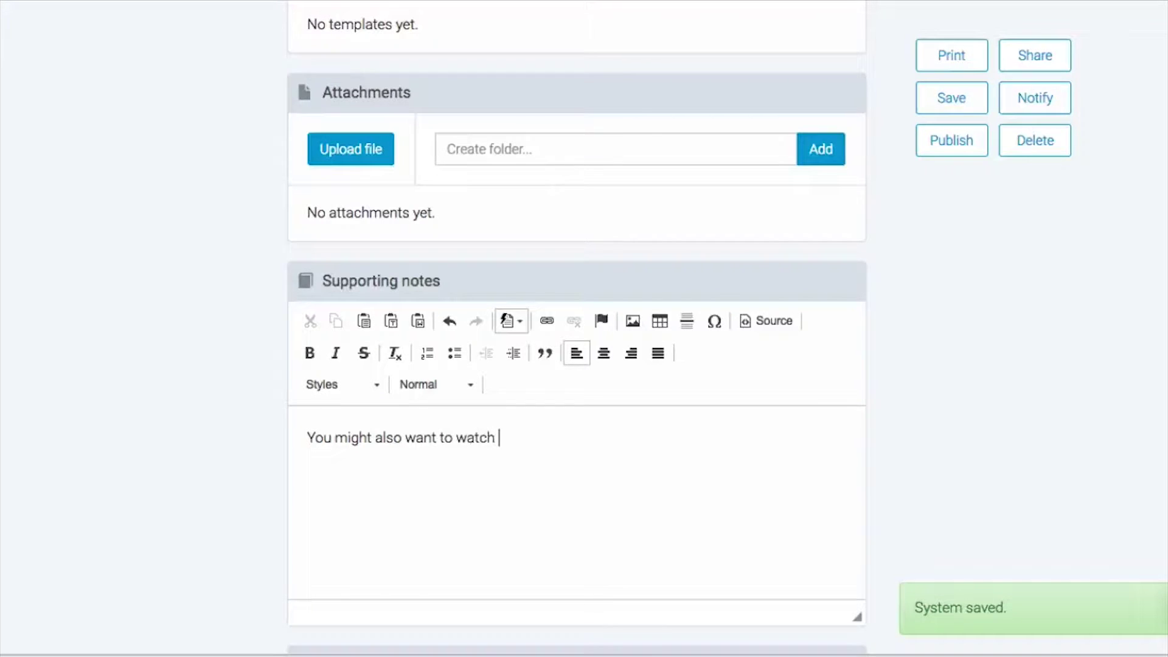
text(and check out this)
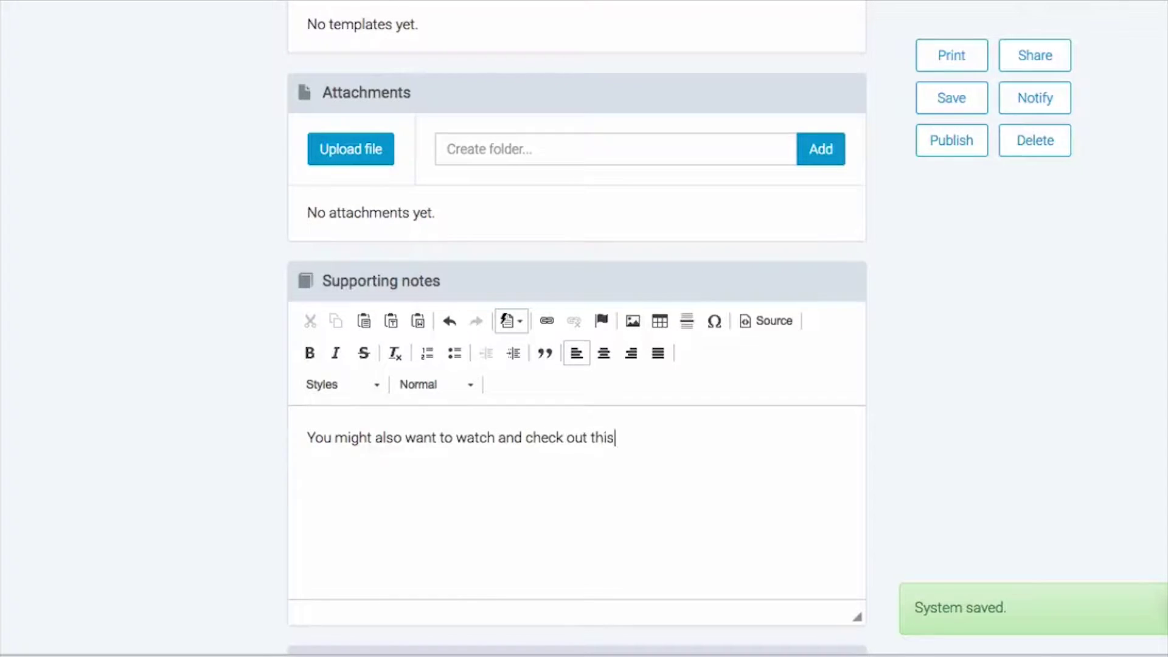
text( system:)
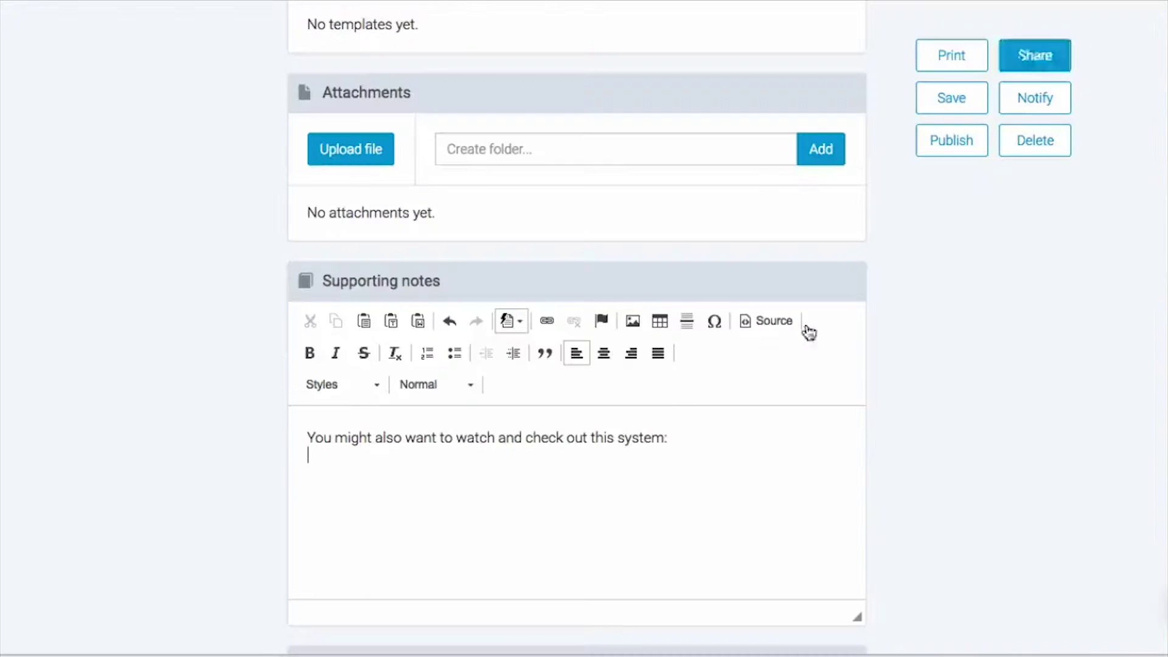
text(http://melbourne.systemhub.com/company/systemDocument/view/id/70)
Turn the pasted URL into a link and add the tag 'sops' to Testing
key(Return)
scroll(576, 365, down, 2)
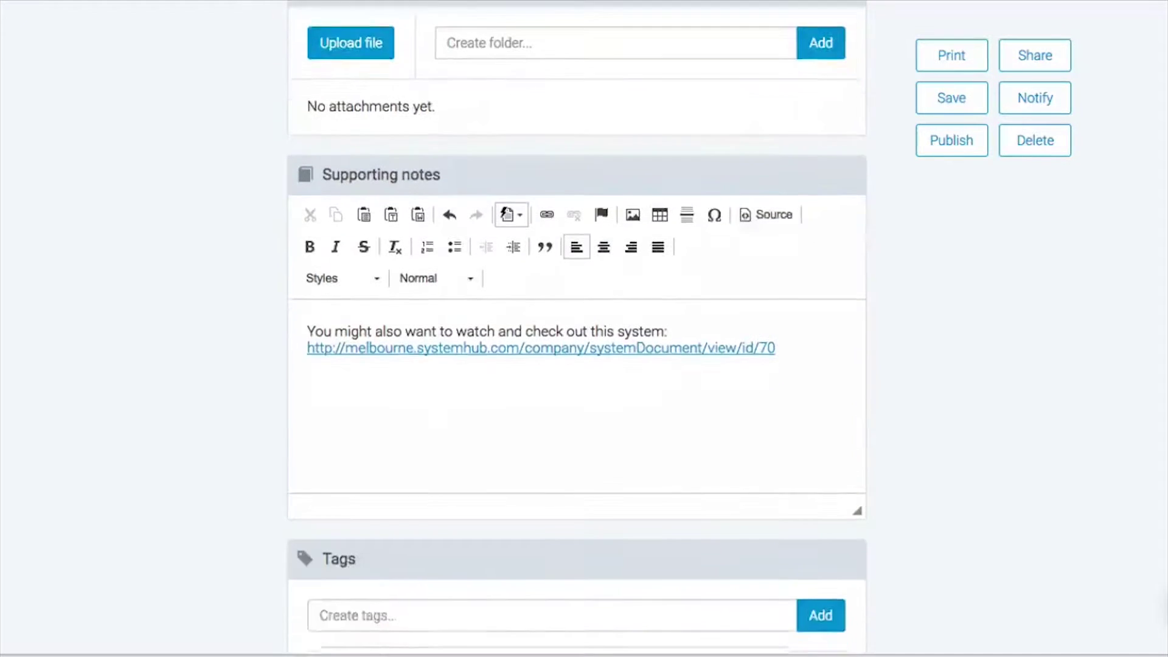
scroll(582, 433, down, 5)
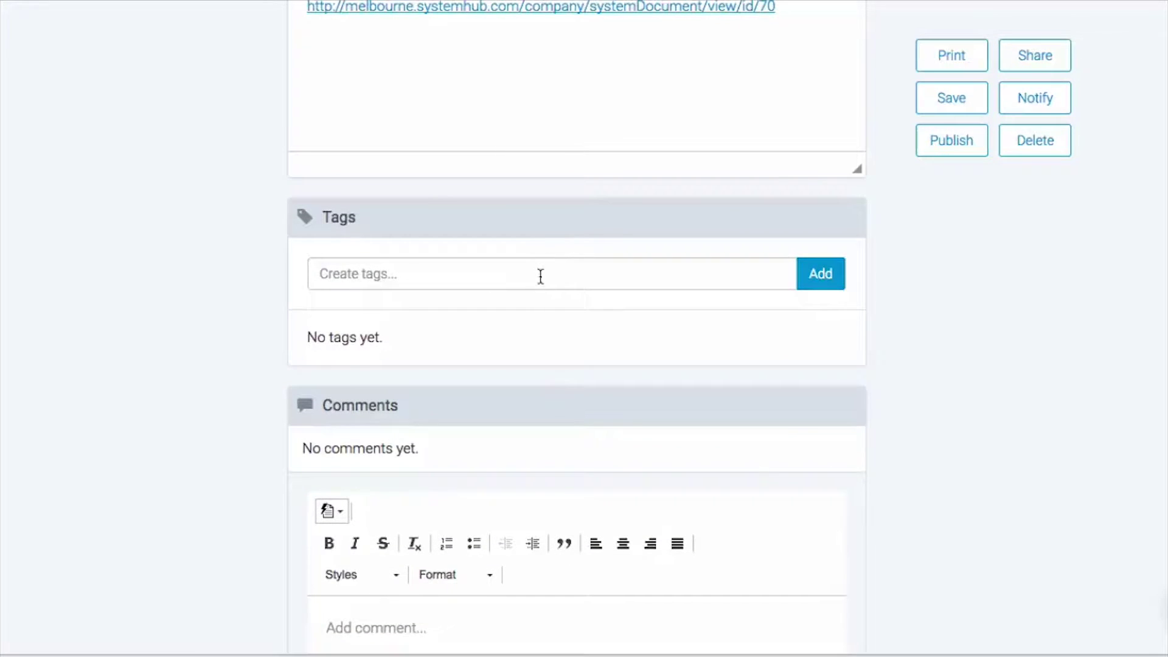
click(539, 279)
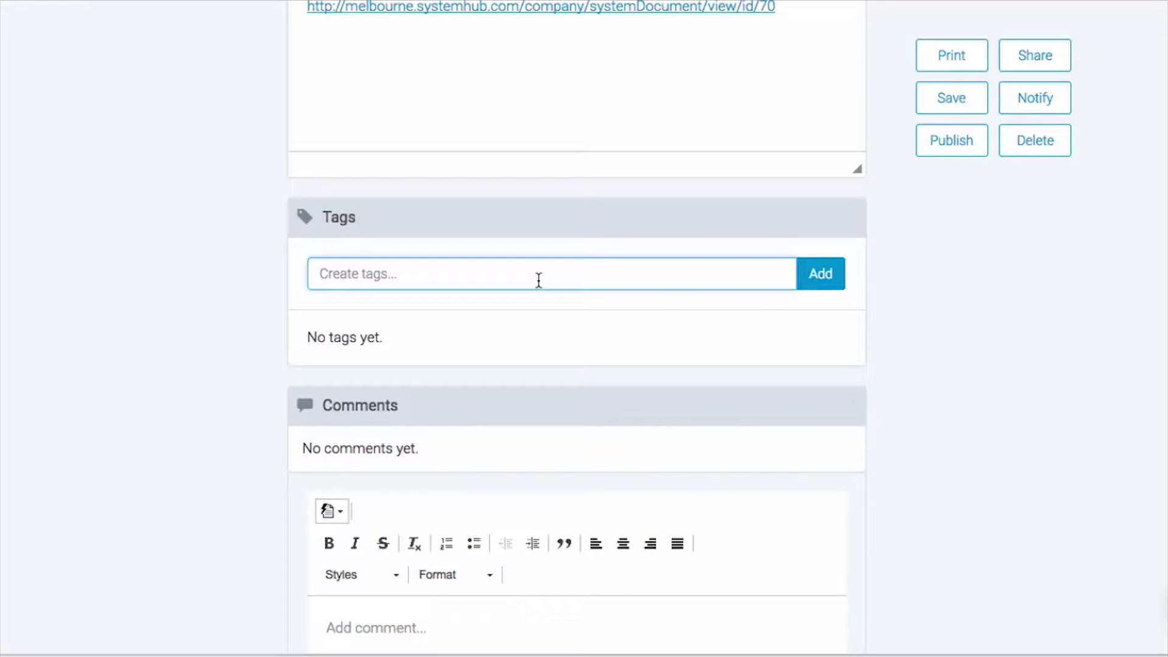
text(sops)
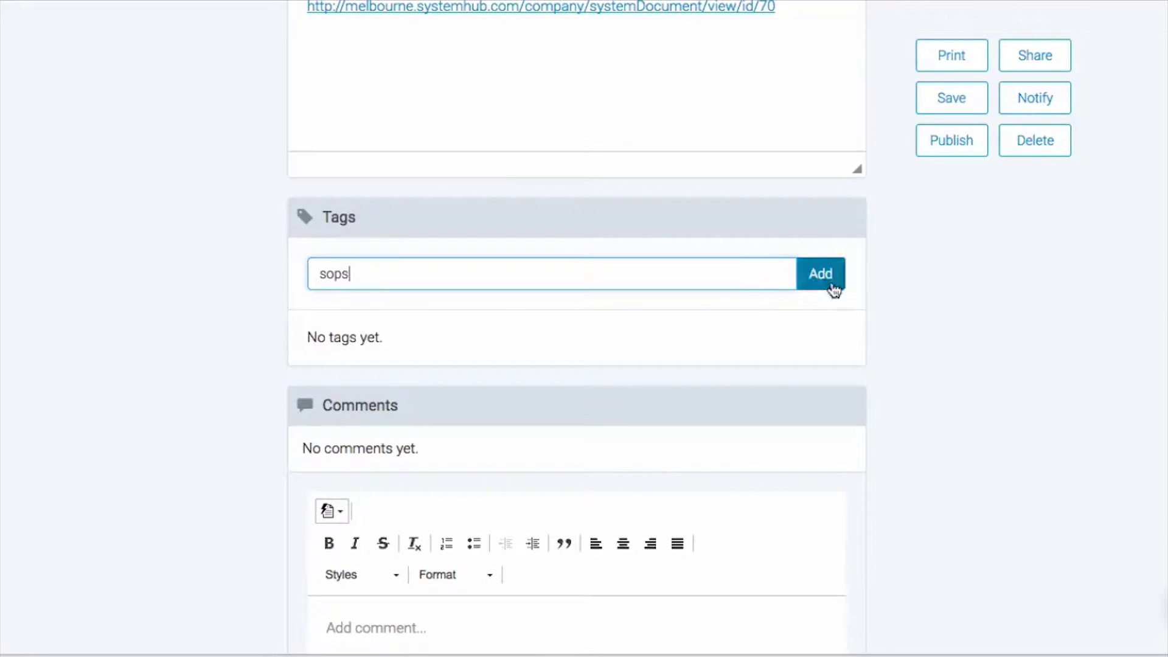
click(831, 285)
scroll(954, 411, down, 3)
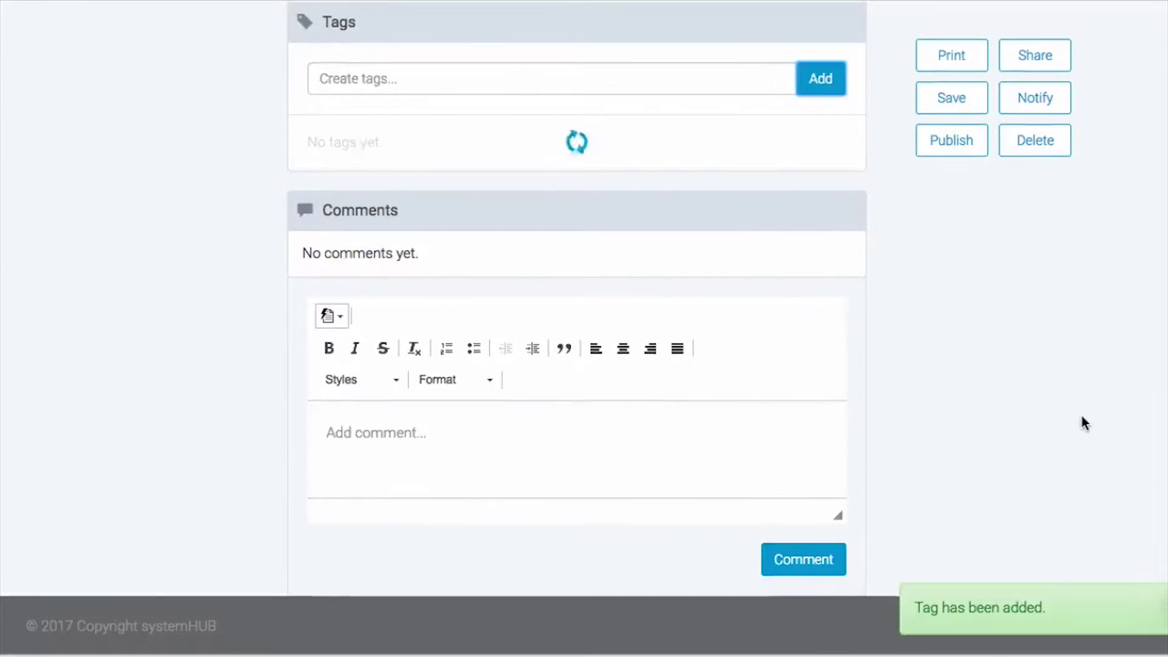
scroll(1081, 414, up, 15)
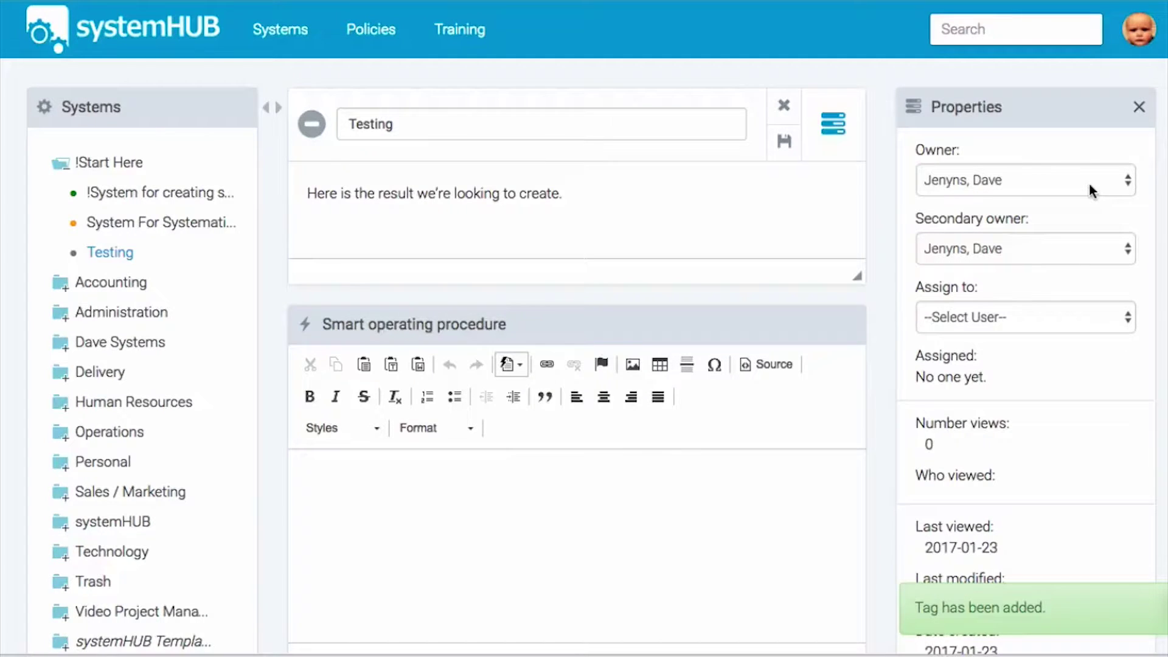
In Properties, set a different team member as Owner and add another member under Assign to
click(1023, 179)
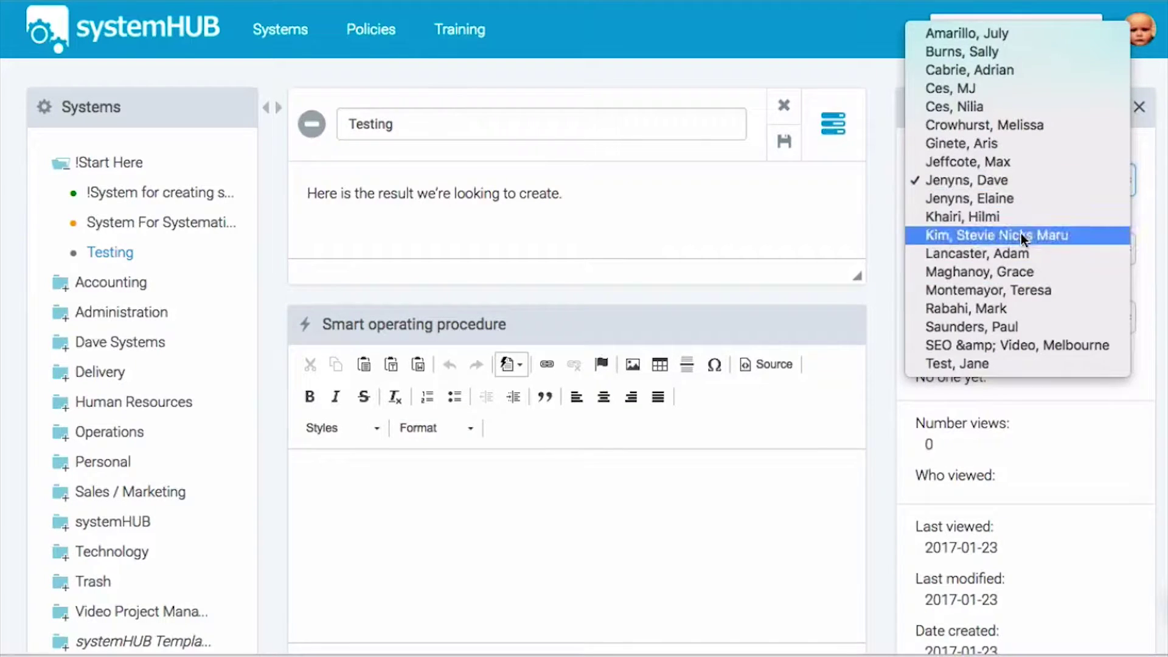
click(1150, 277)
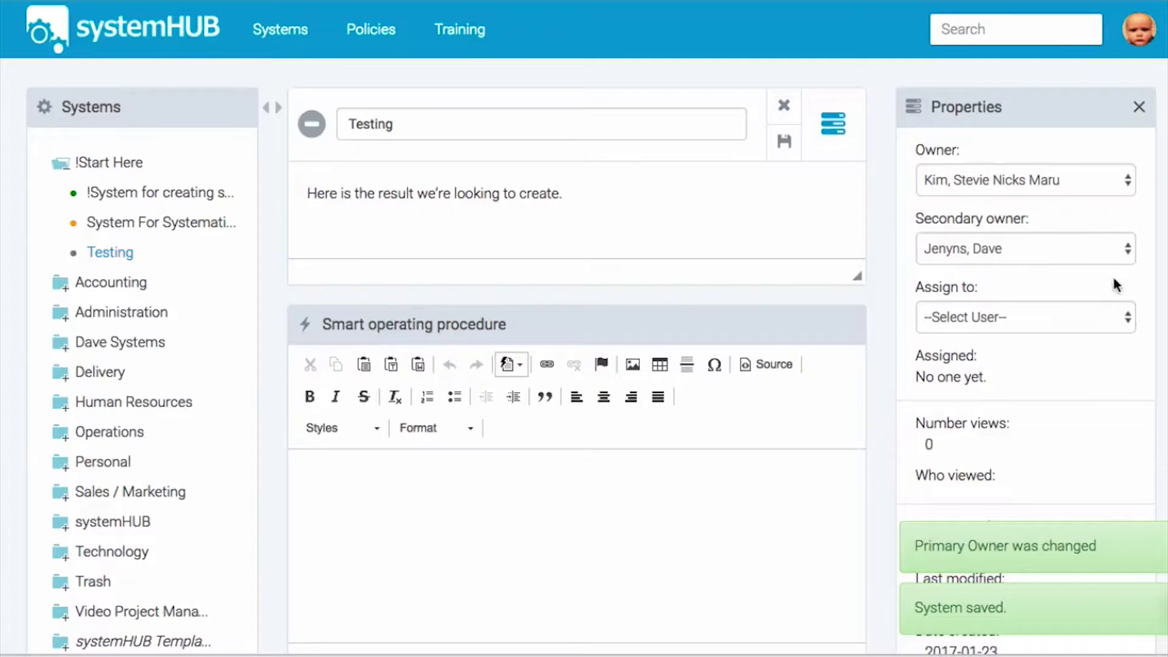
scroll(1133, 291, down, 2)
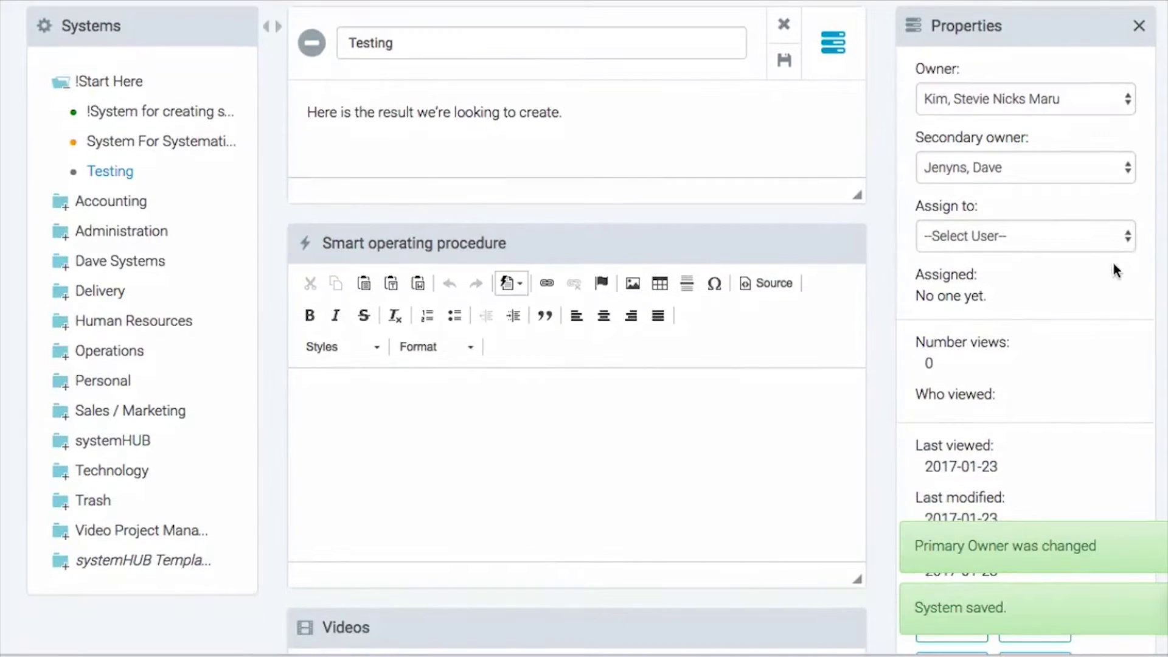
scroll(1115, 291, down, 1)
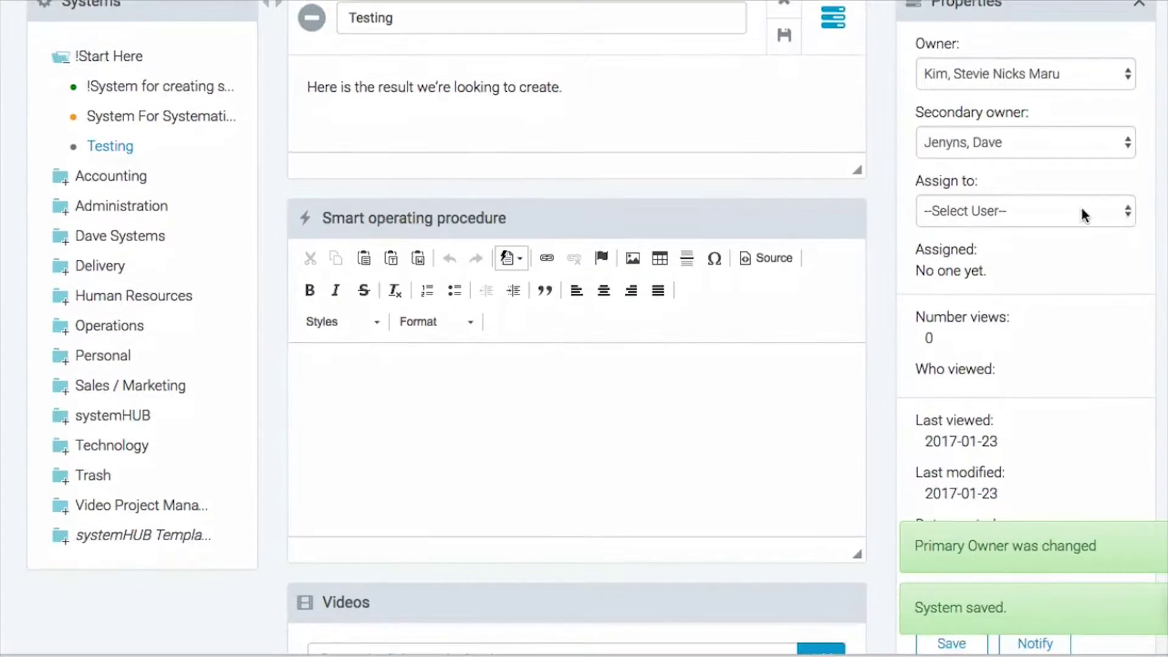
click(1083, 218)
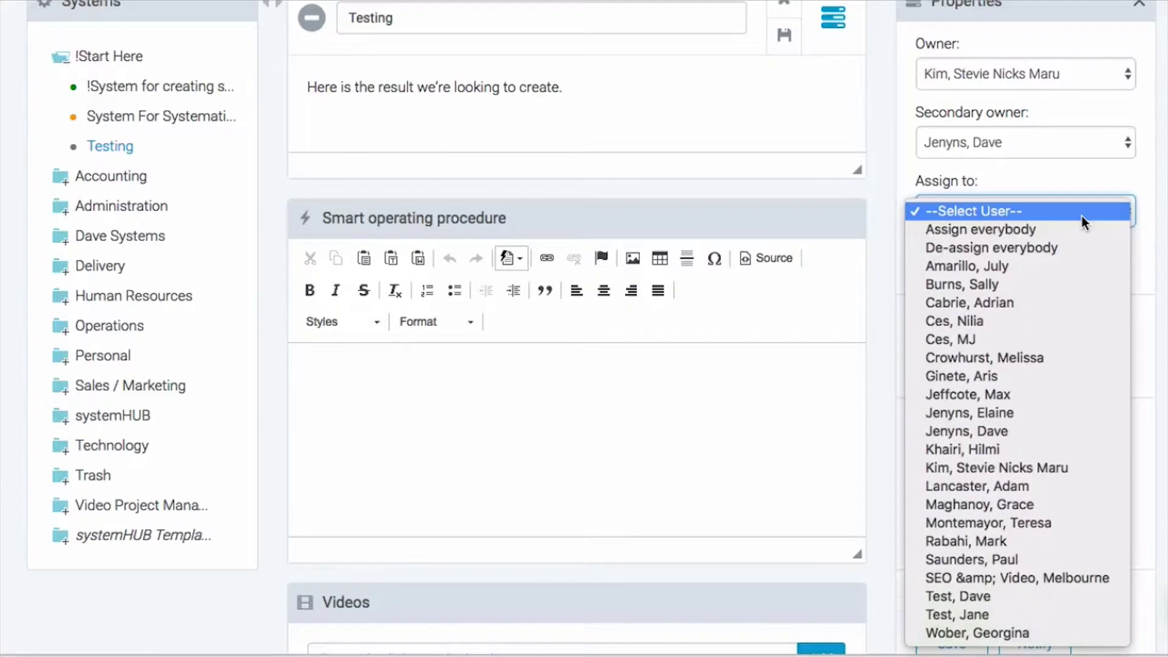
key(Escape)
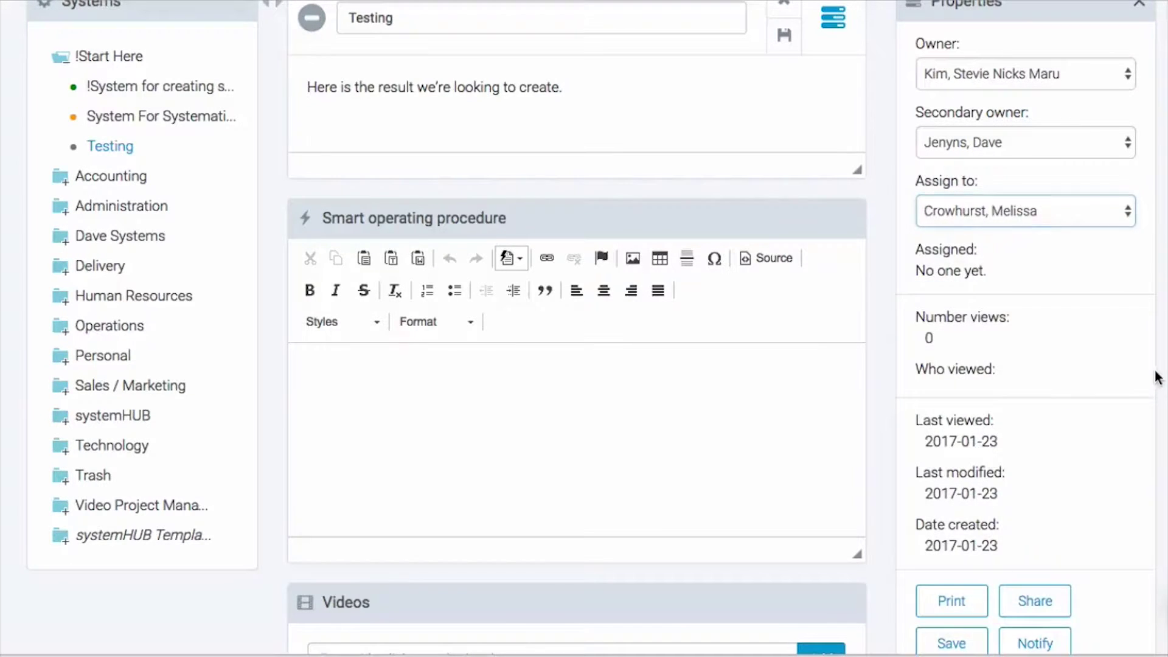
scroll(1155, 373, down, 2)
scroll(576, 329, down, 3)
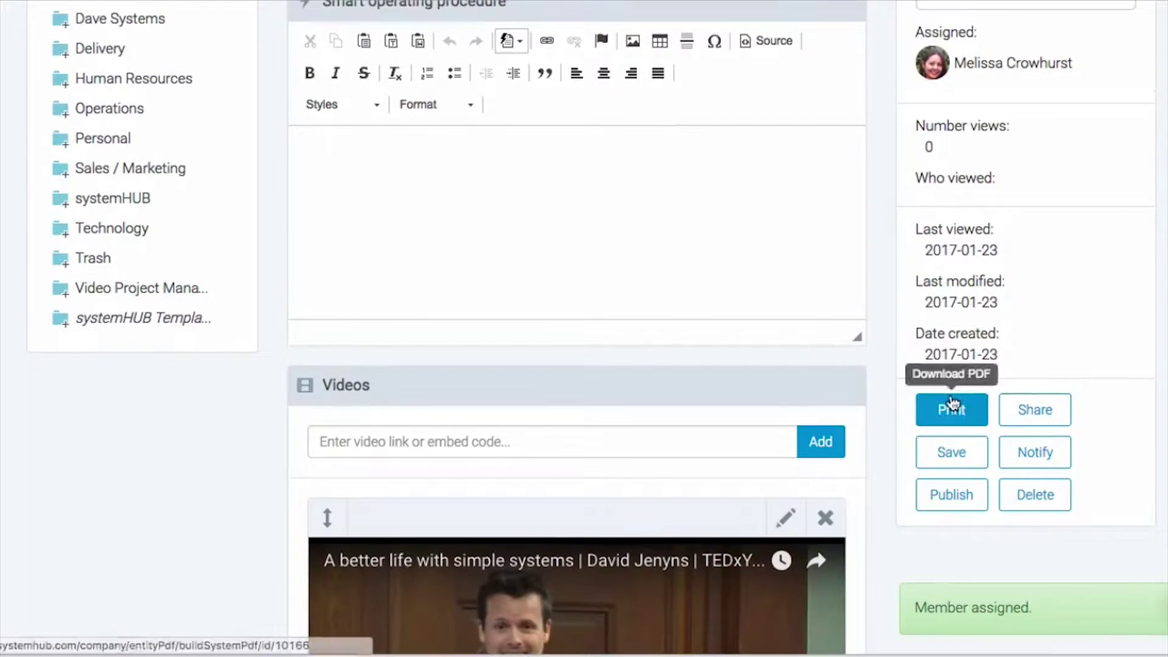
Publish Testing, reopen it, and send the Notify email to all its owners and assigned members
click(954, 490)
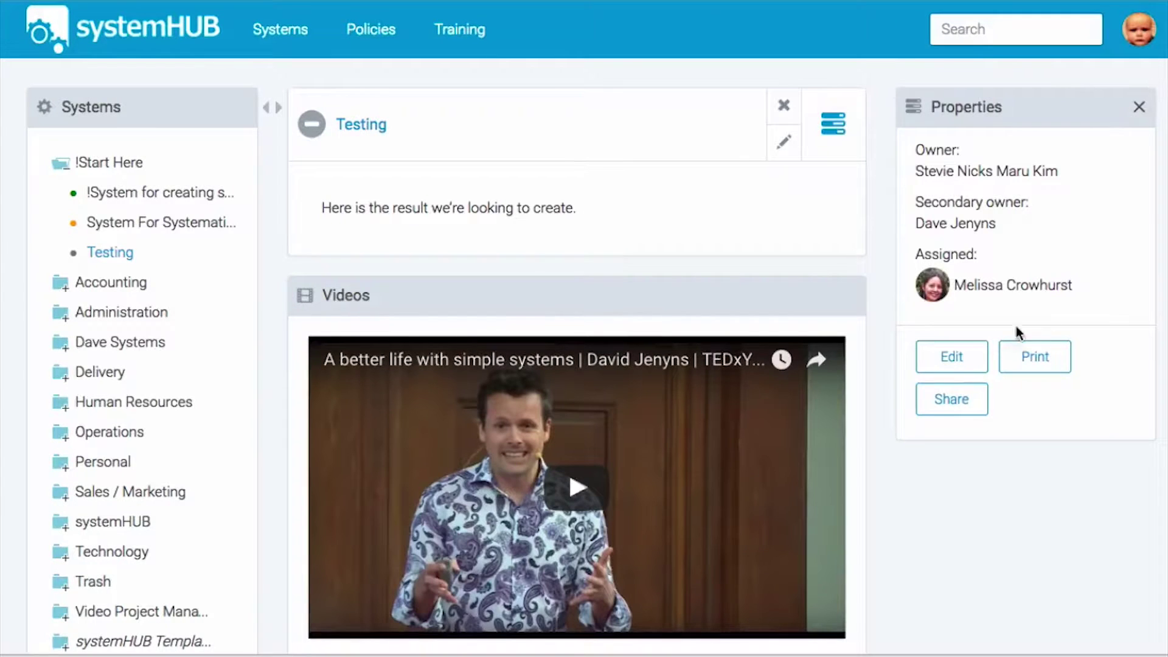
click(967, 365)
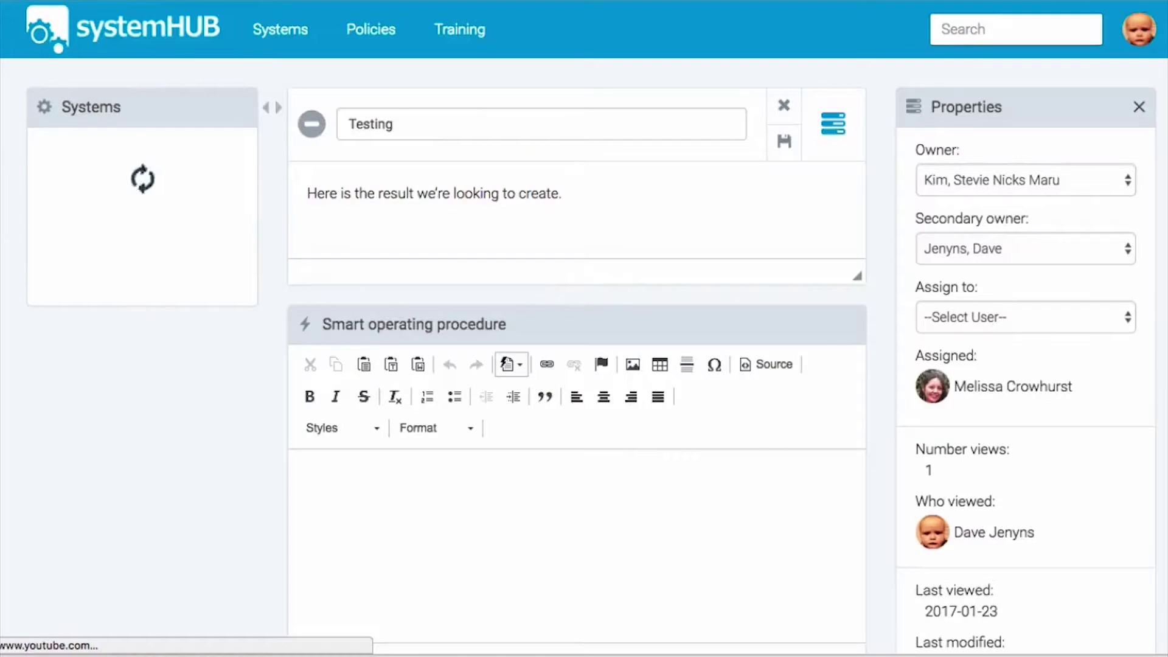
scroll(966, 360, down, 6)
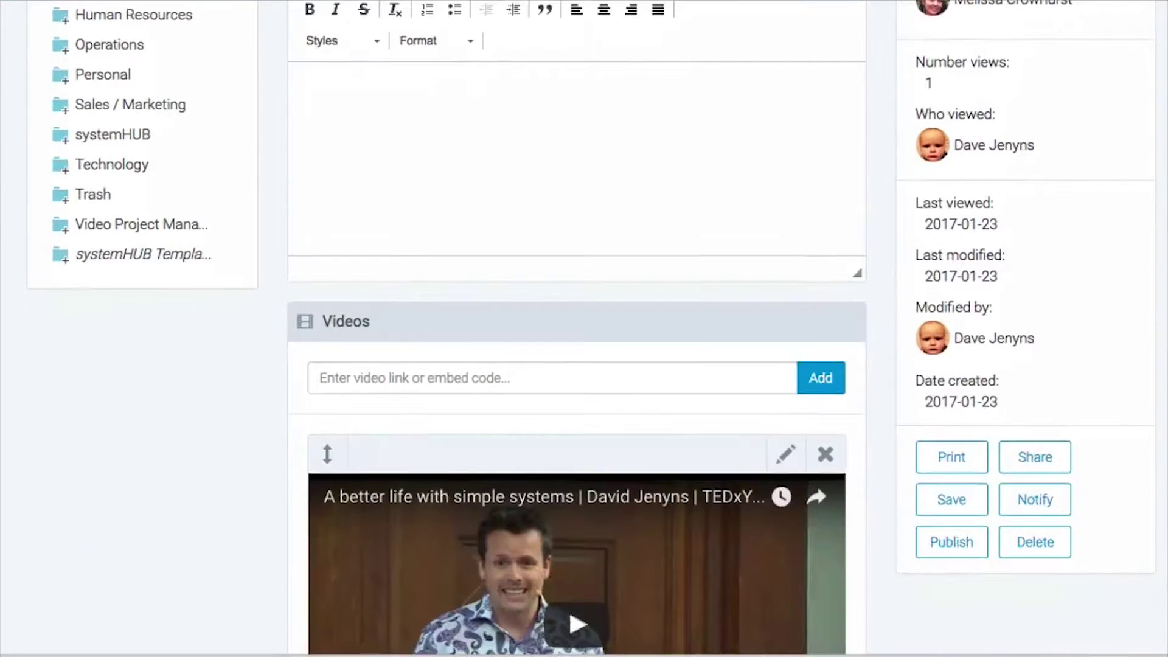
click(1036, 503)
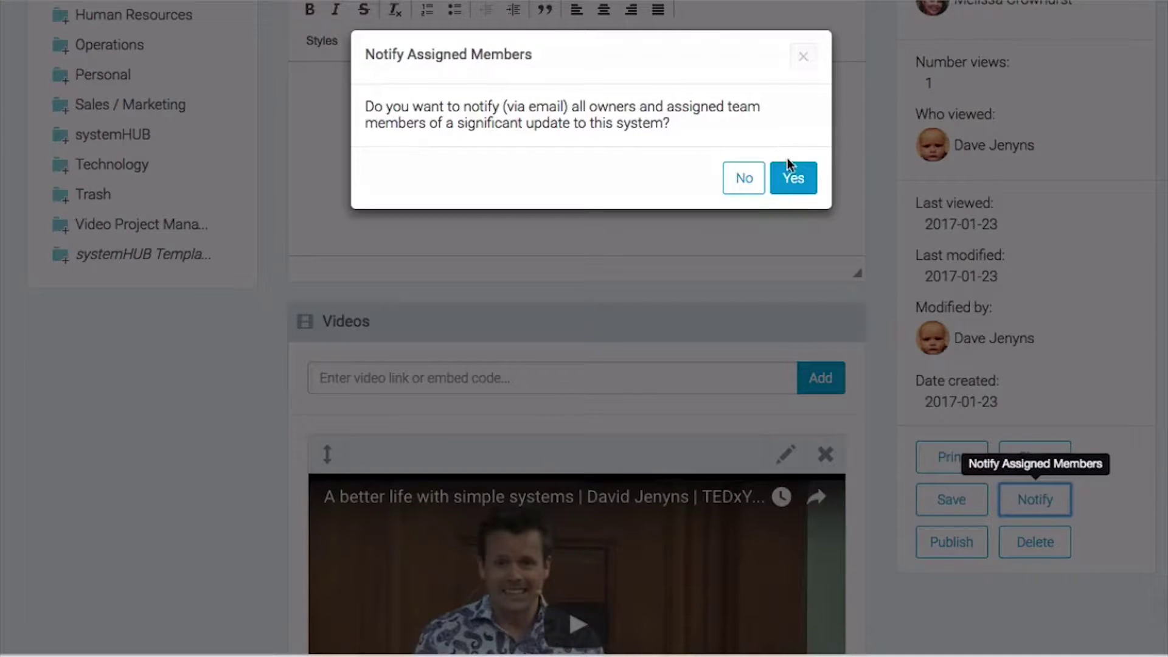
click(791, 183)
Post a '(this is a test)' comment asking the owner to document this system following the system for creating systems
scroll(1162, 419, down, 10)
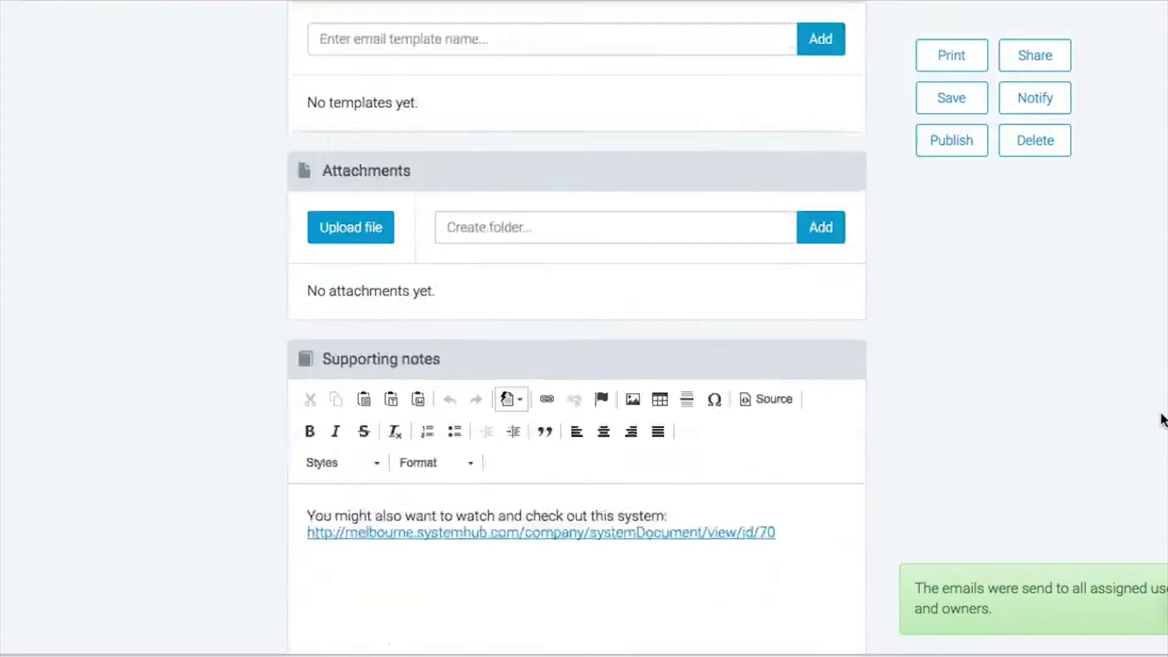
scroll(777, 472, up, 2)
click(758, 477)
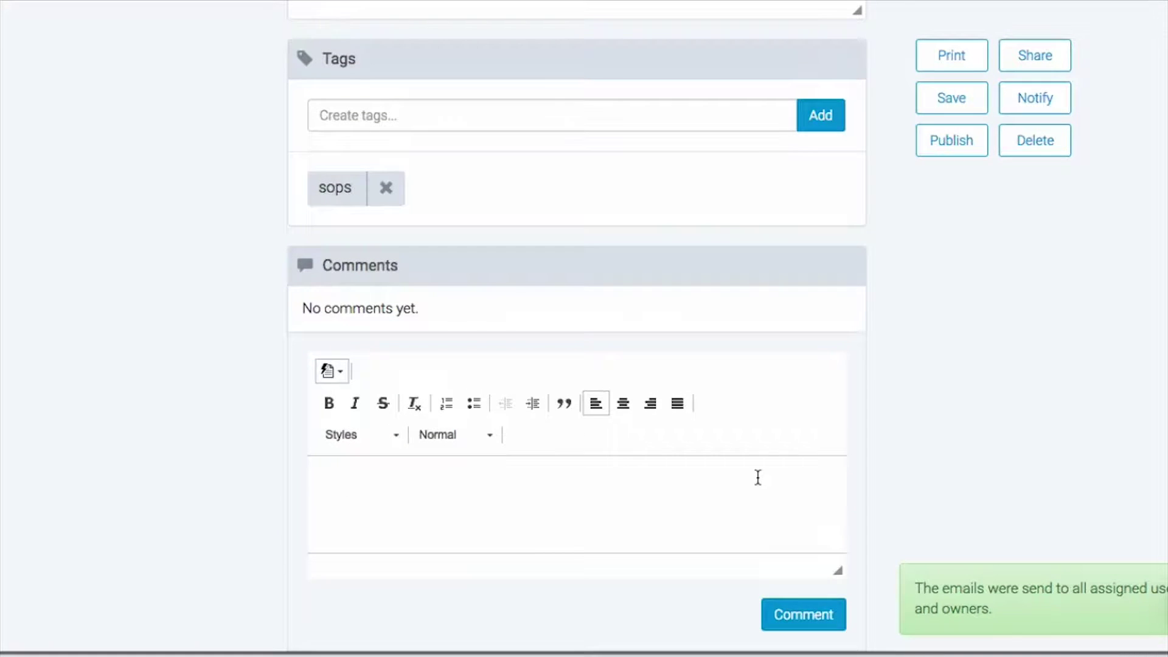
text(Hey Stev)
key(Left)
key(Left)
key(Left)
key(Left)
key(Left)
key(Left)
key(Left)
key(Left)
key(Left)
key(Left)
key(Left)
key(Left)
text((this )
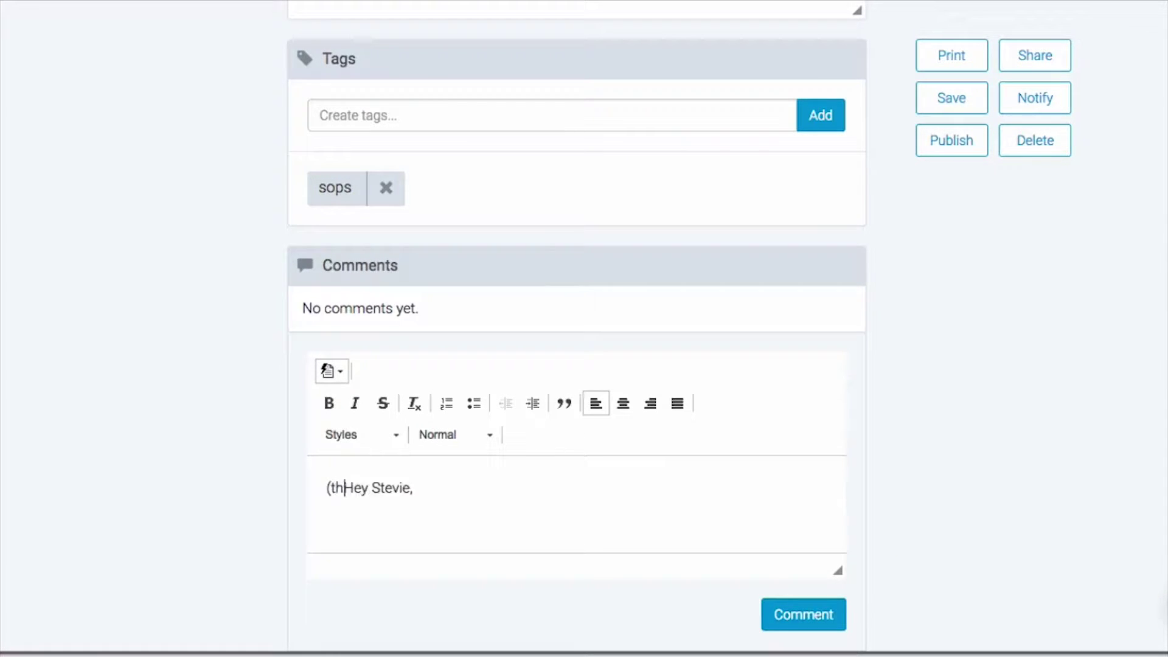
text(is a test)
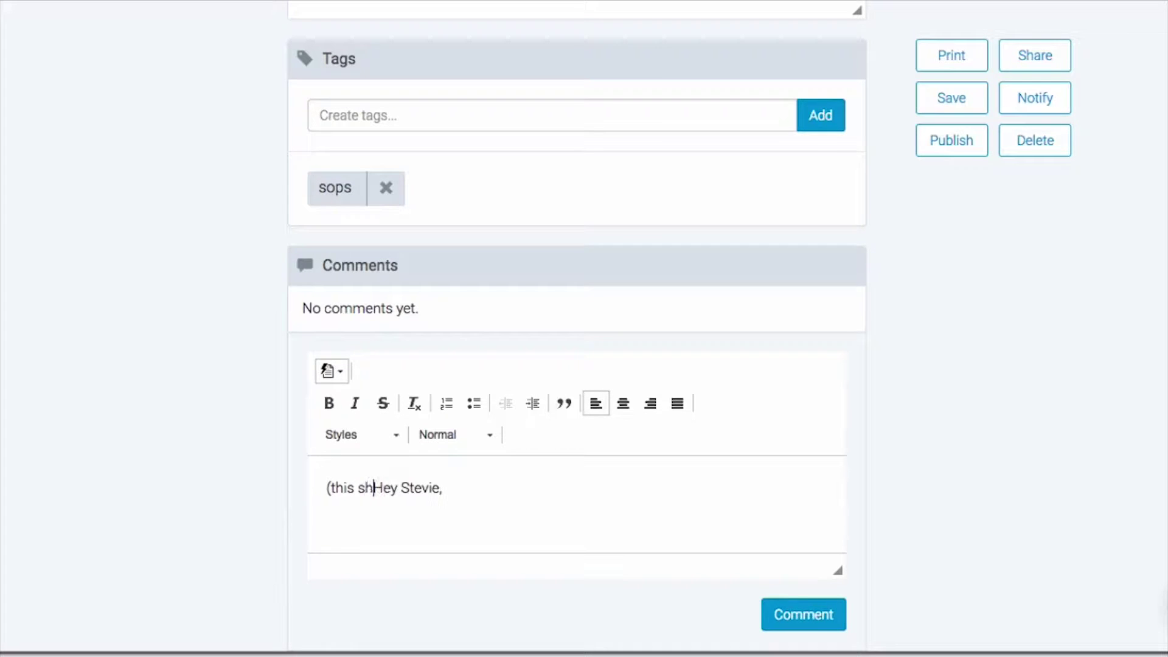
text())
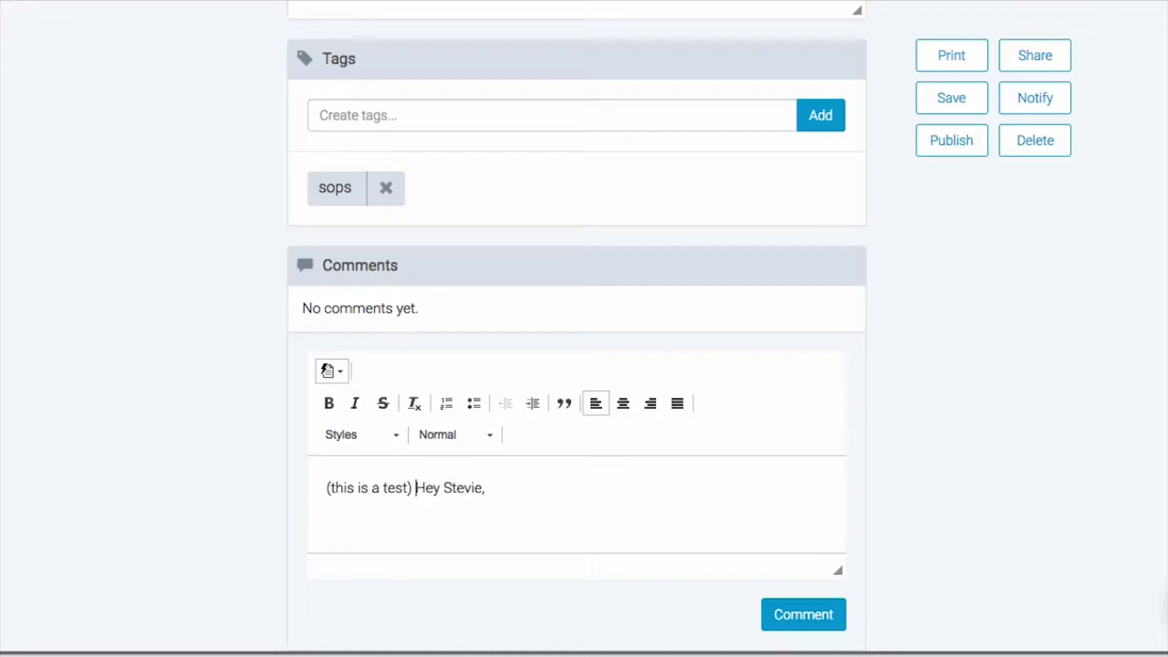
key(shift+End)
key(Right)
text(can you please doc)
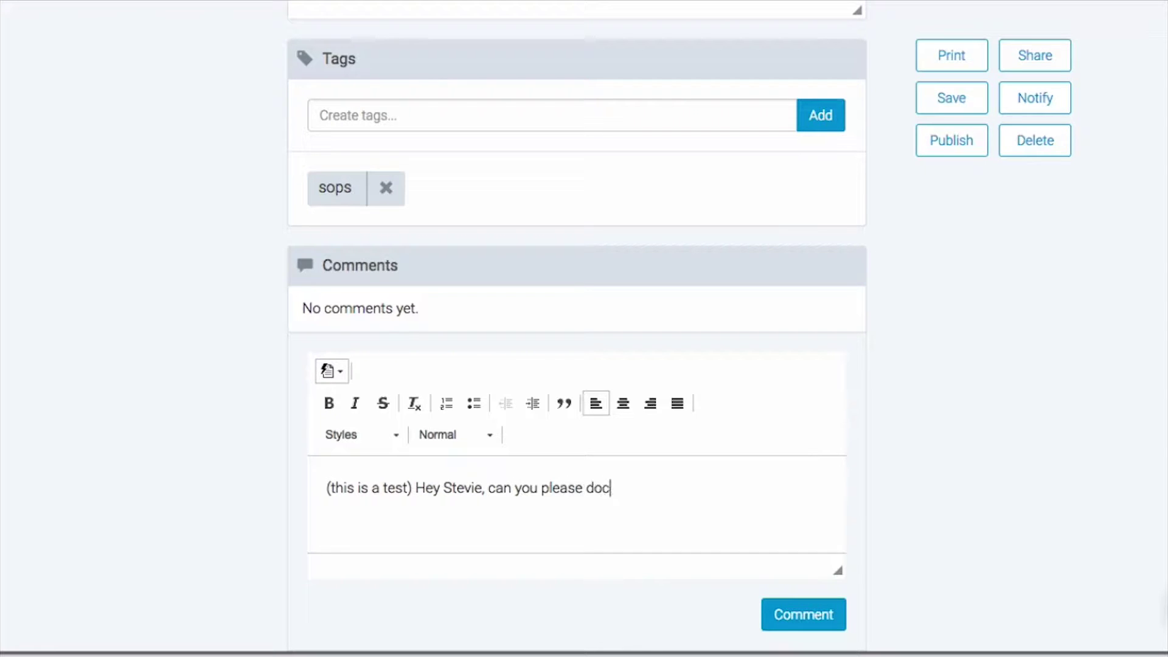
text(ument this sy)
key(BackSpace)
text(system)
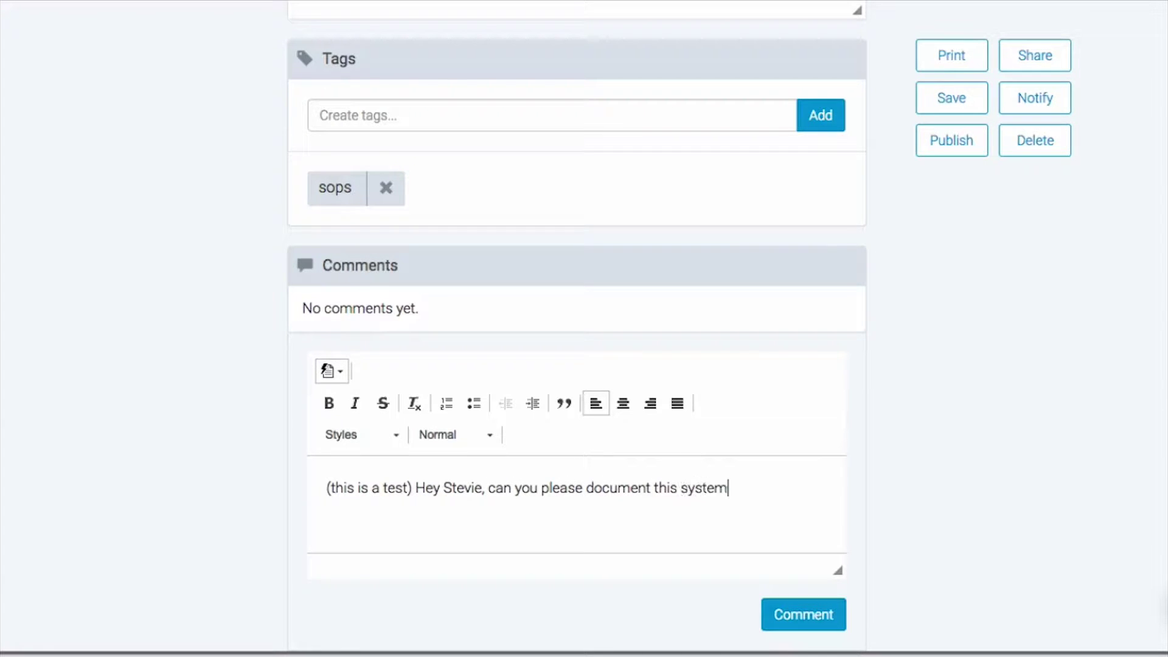
text( following the system )
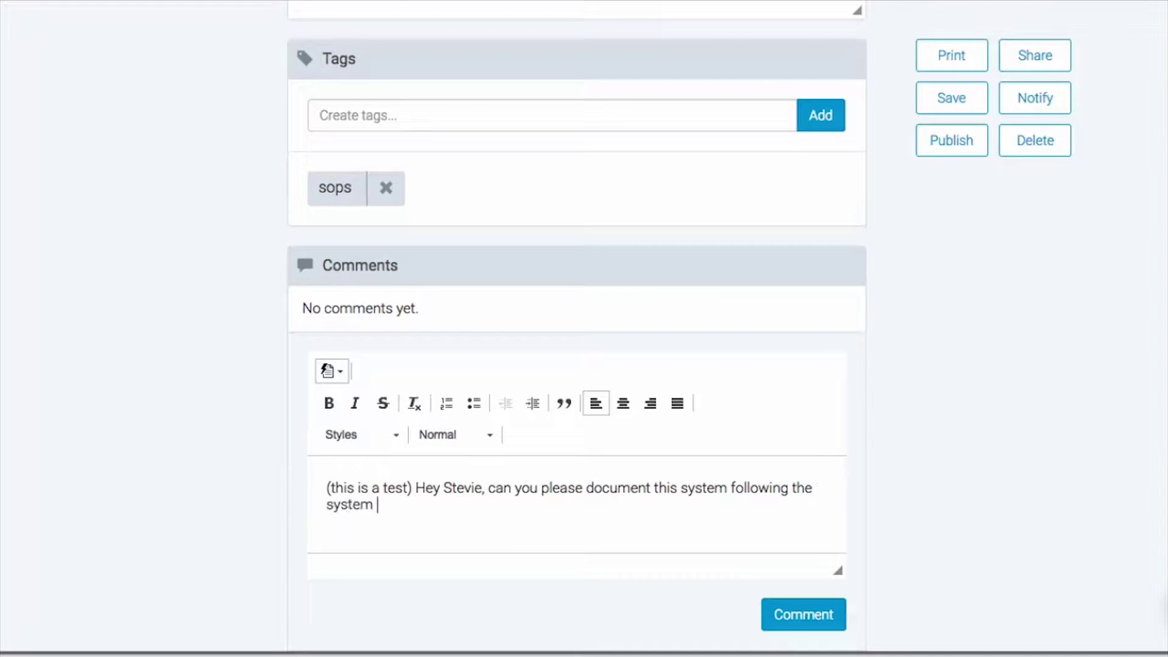
text(for creating systems.)
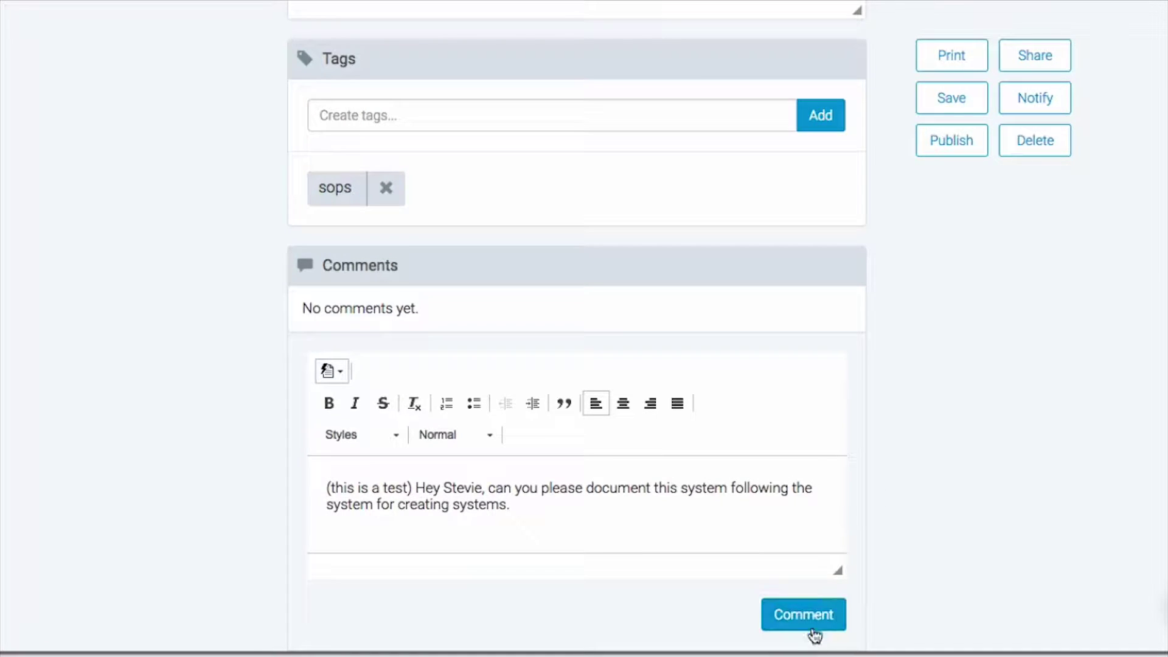
click(812, 626)
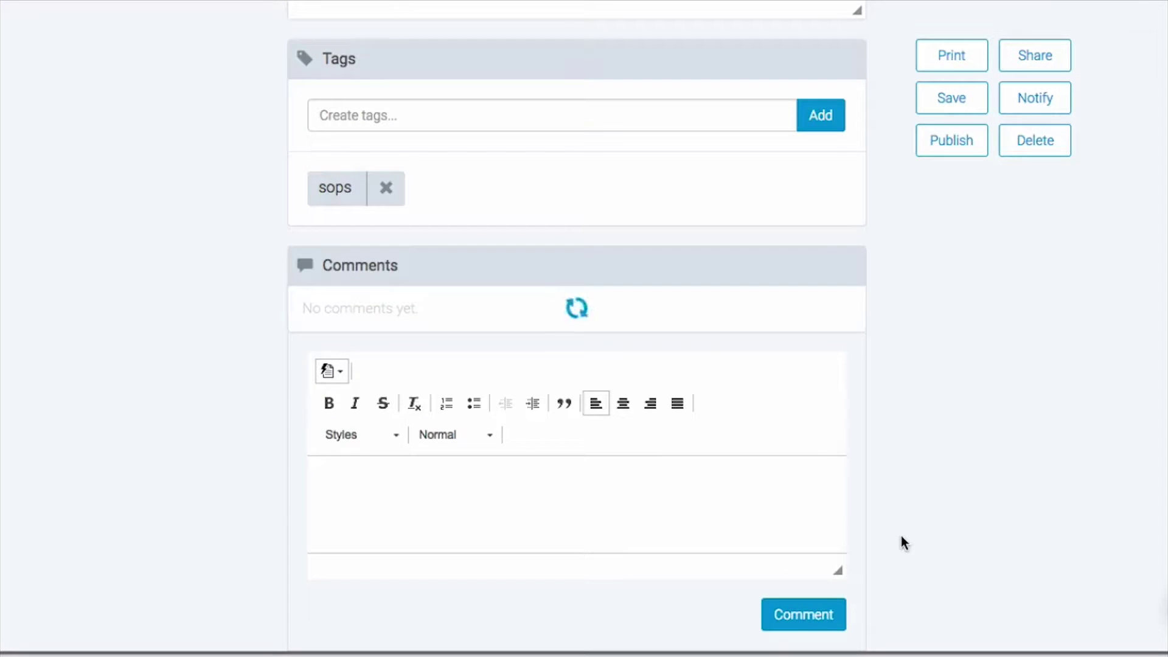
scroll(900, 535, up, 10)
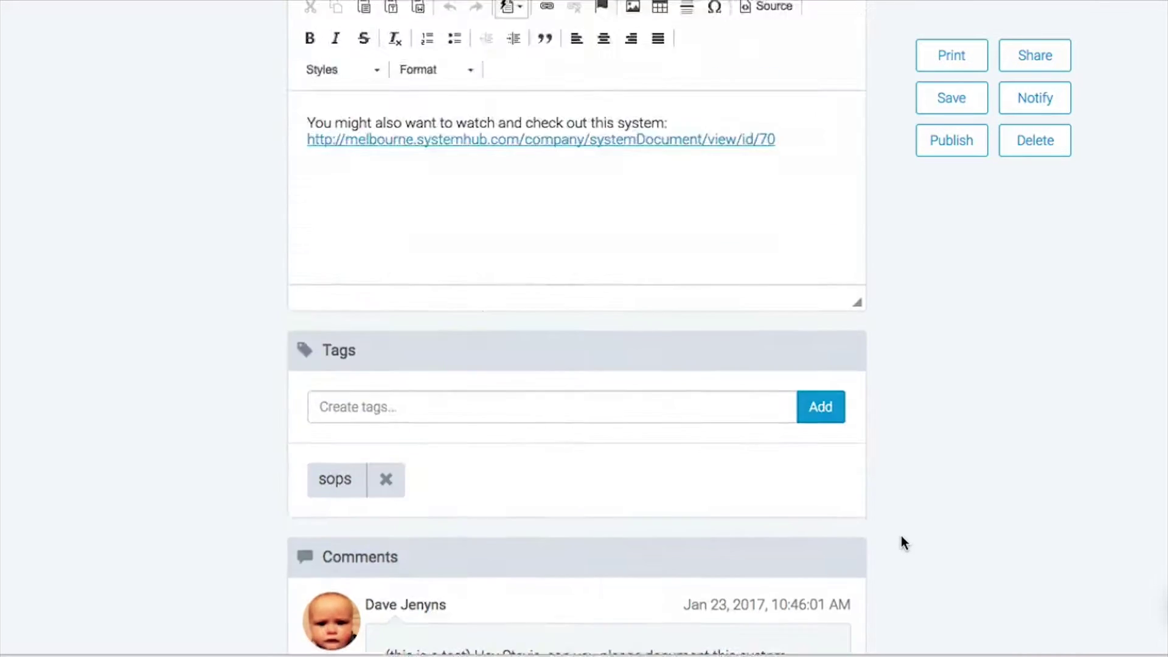
scroll(721, 329, up, 10)
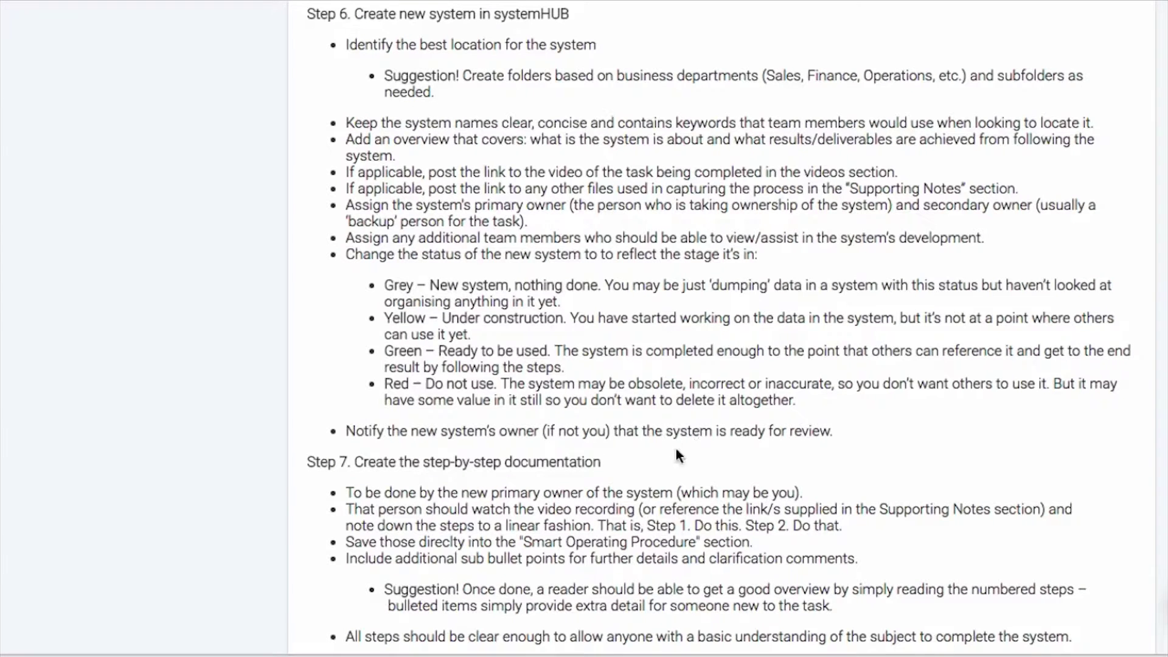
Scroll to Step 7 and highlight its heading and the 'new primary owner' phrase
scroll(676, 455, down, 3)
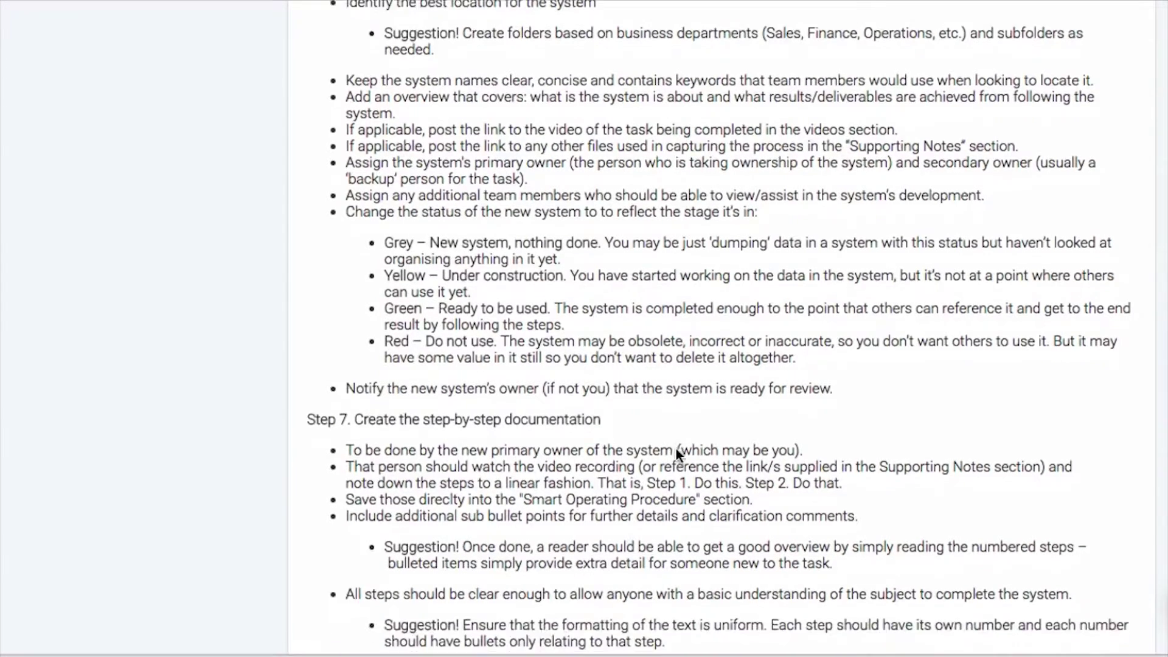
scroll(676, 449, down, 2)
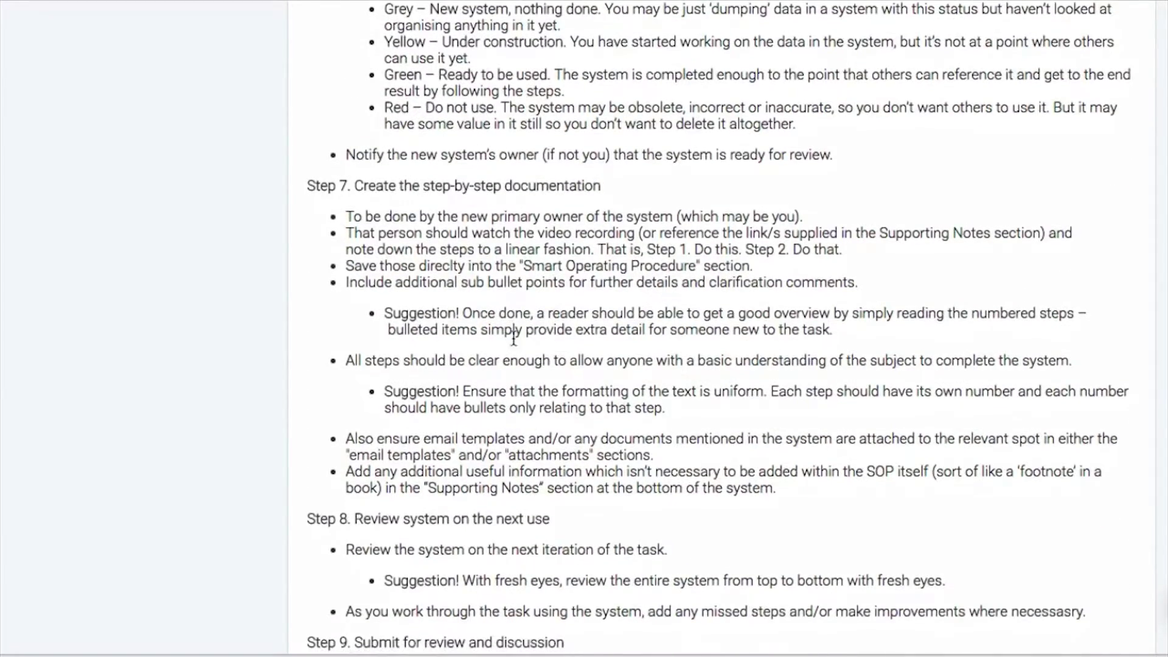
drag(307, 185, 613, 188)
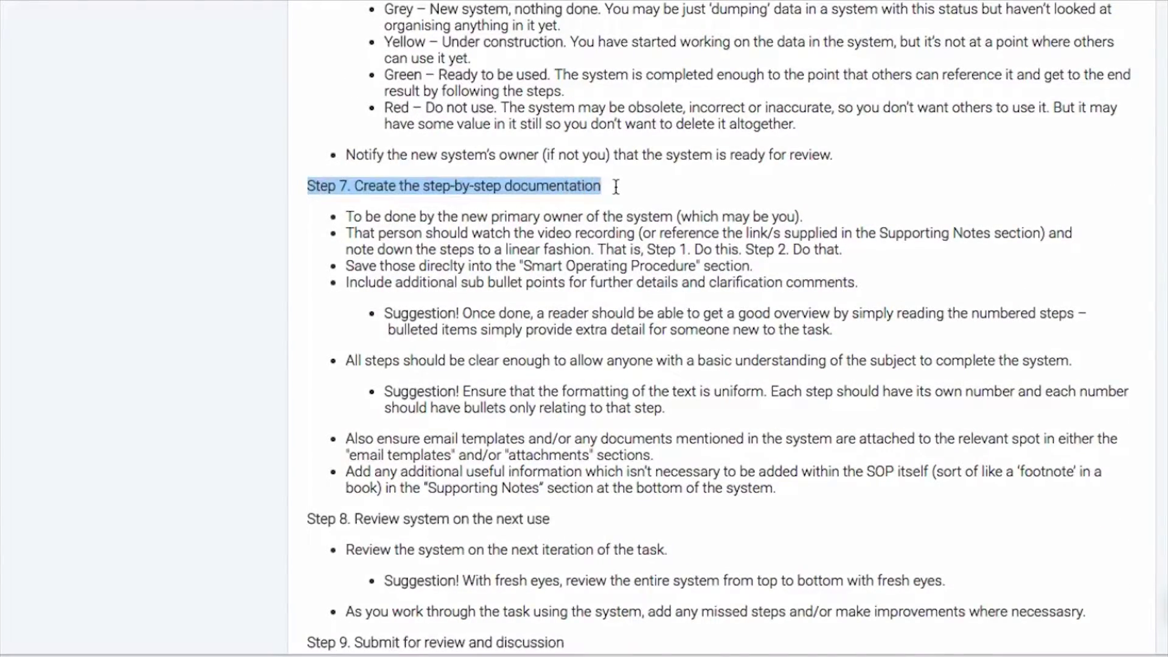
scroll(615, 188, down, 1)
click(577, 187)
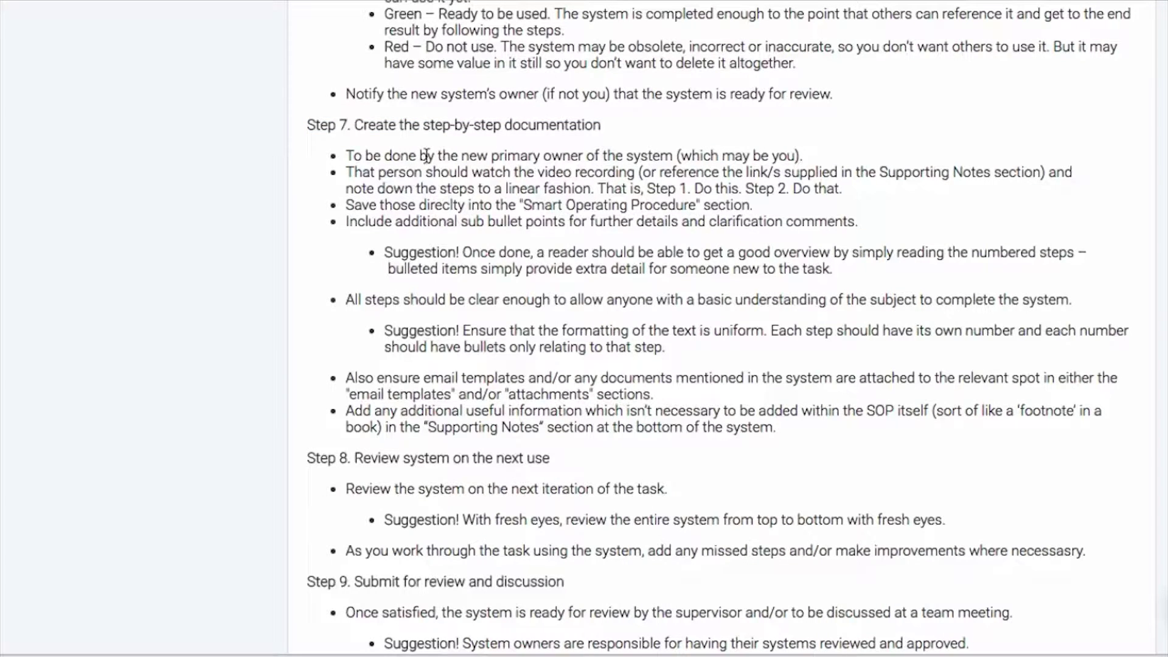
scroll(431, 157, down, 1)
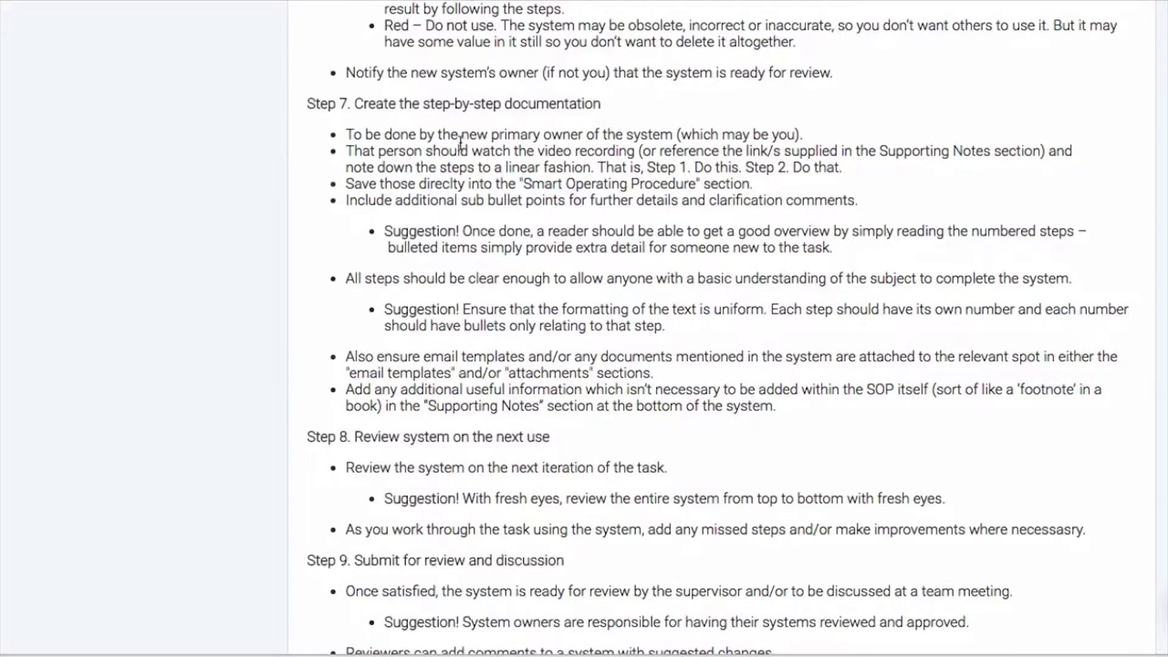
drag(461, 138, 635, 137)
click(482, 151)
Highlight the 'watch the video recording', 'Step 1' and 'Smart Operating Procedure' phrases in Step 7
drag(467, 152, 638, 152)
scroll(638, 152, down, 1)
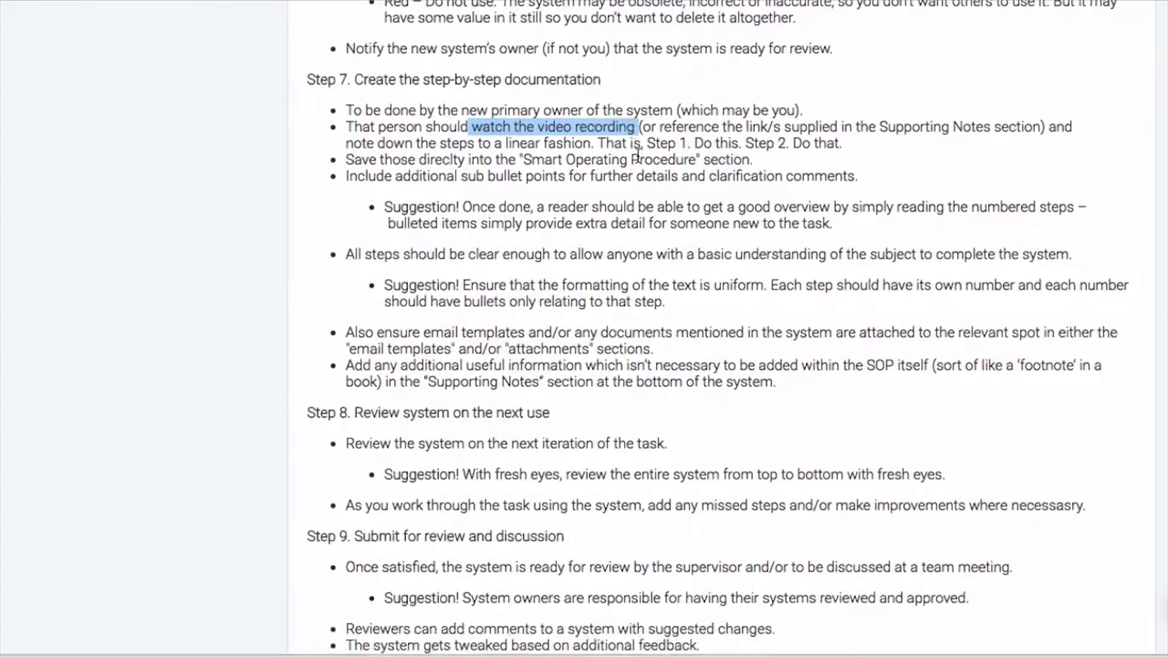
click(650, 143)
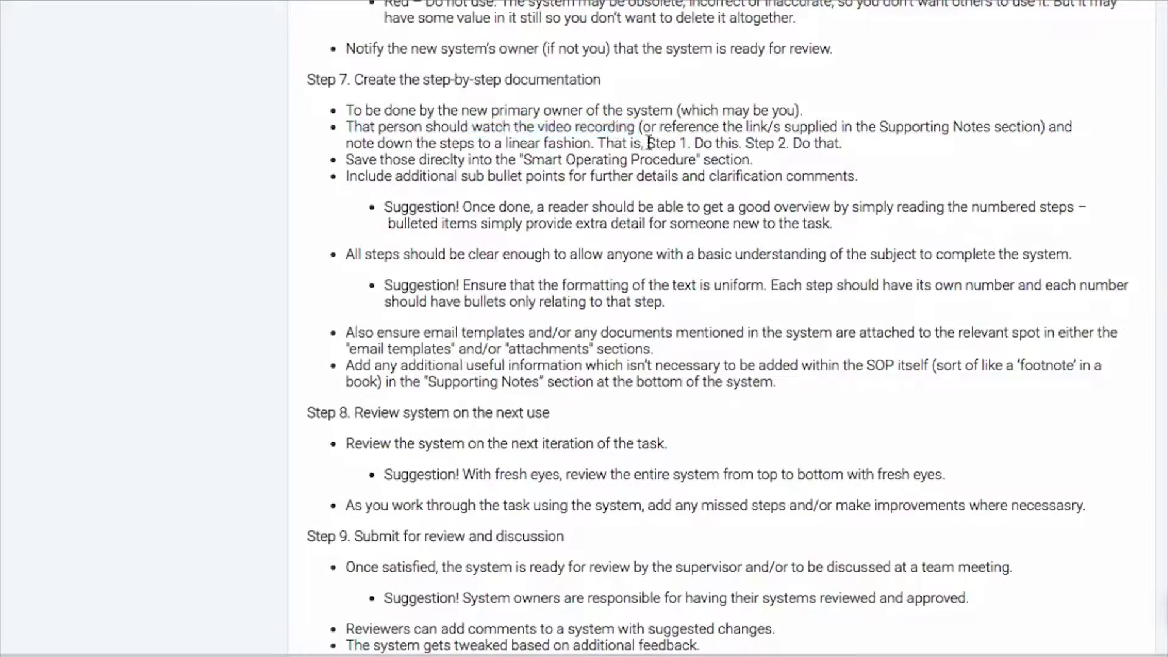
drag(650, 143, 686, 144)
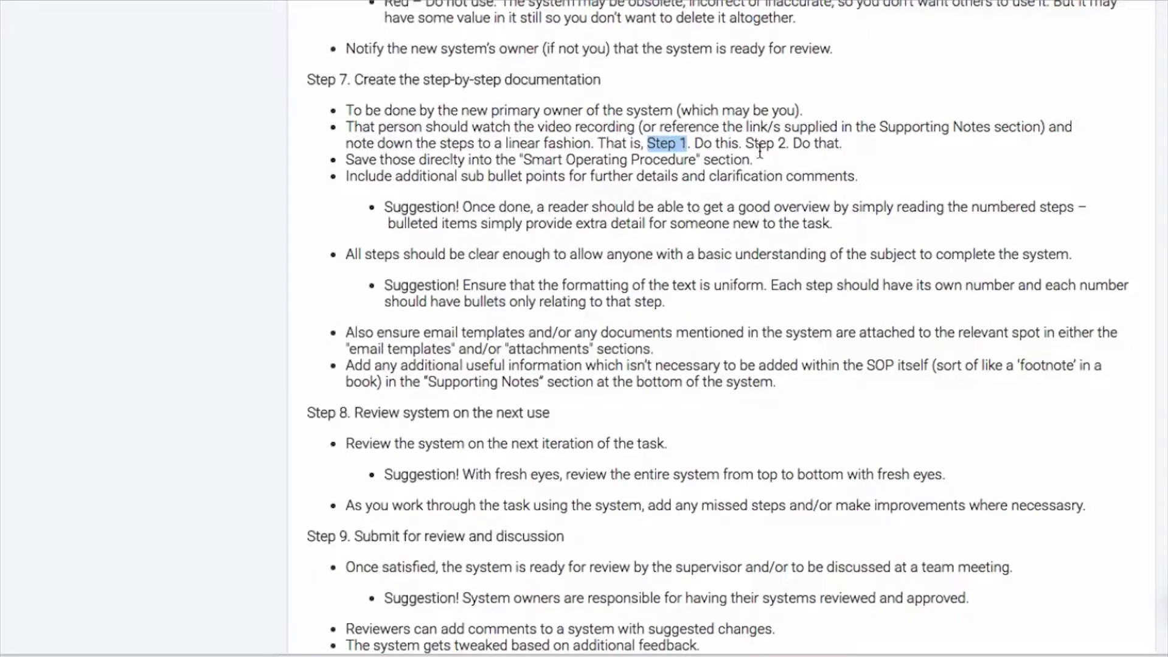
scroll(579, 166, down, 1)
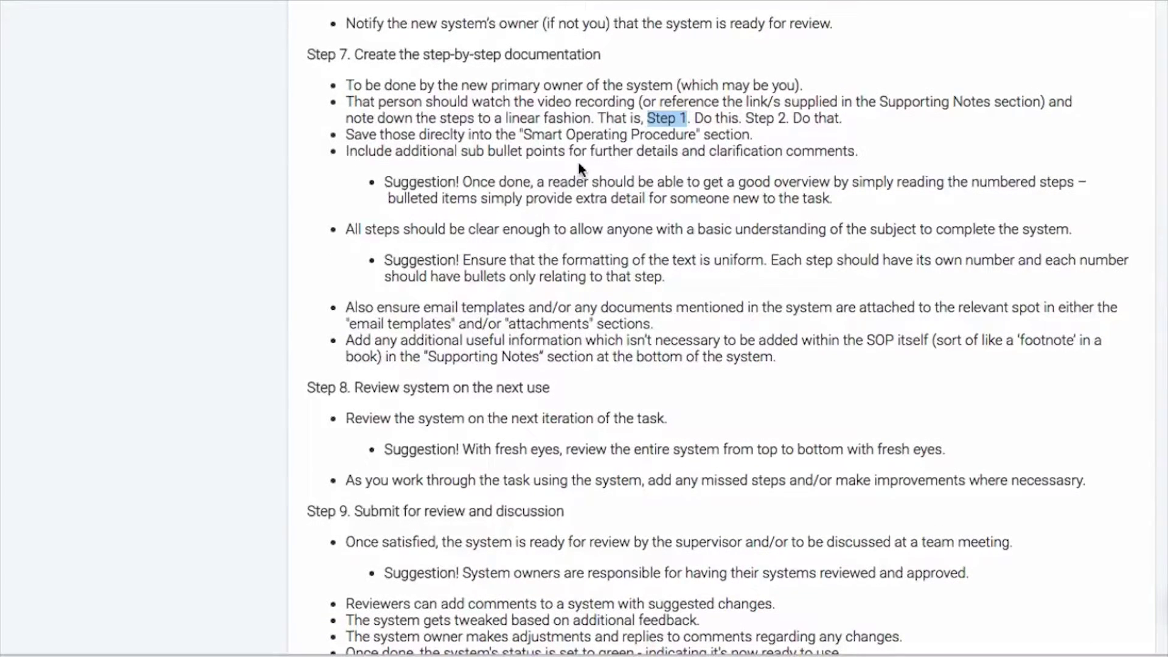
click(479, 131)
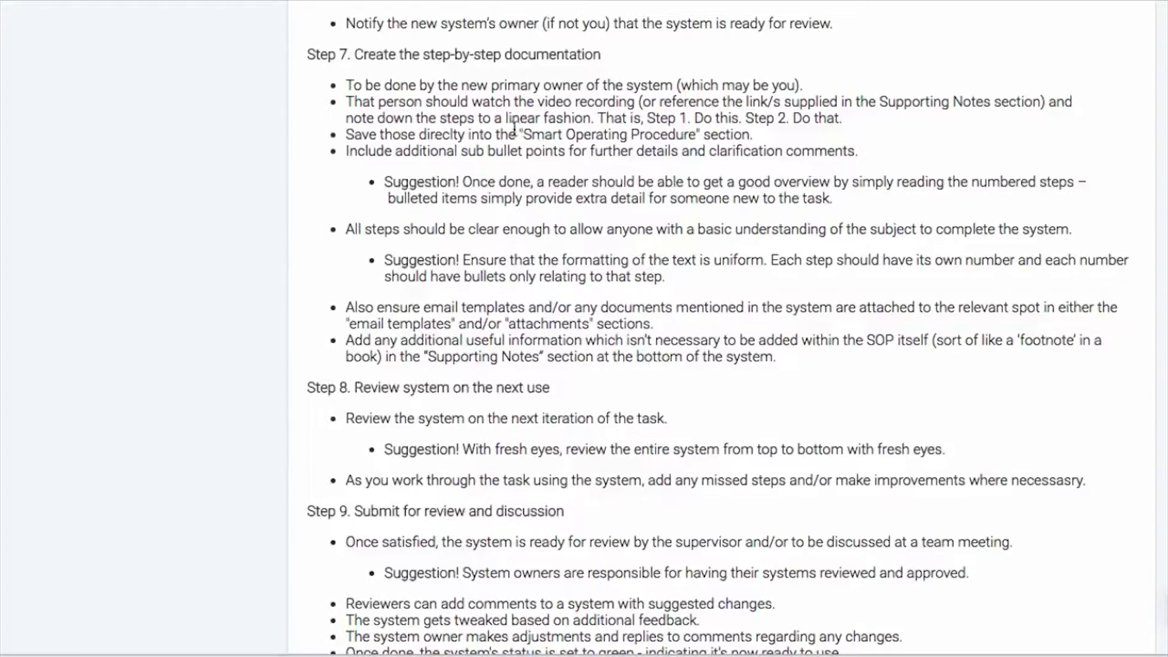
drag(527, 132, 699, 135)
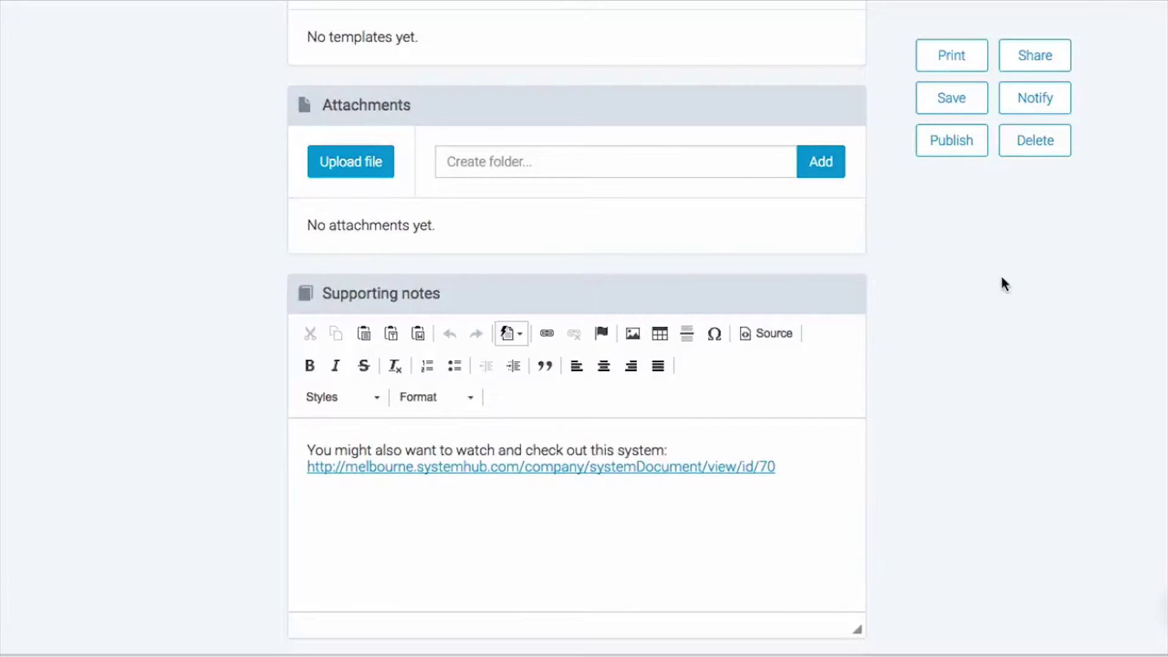
Enter 'Step 1.', 'Step 2.' and 'Step 3.' on separate lines in the empty smart operating procedure
scroll(1001, 282, up, 7)
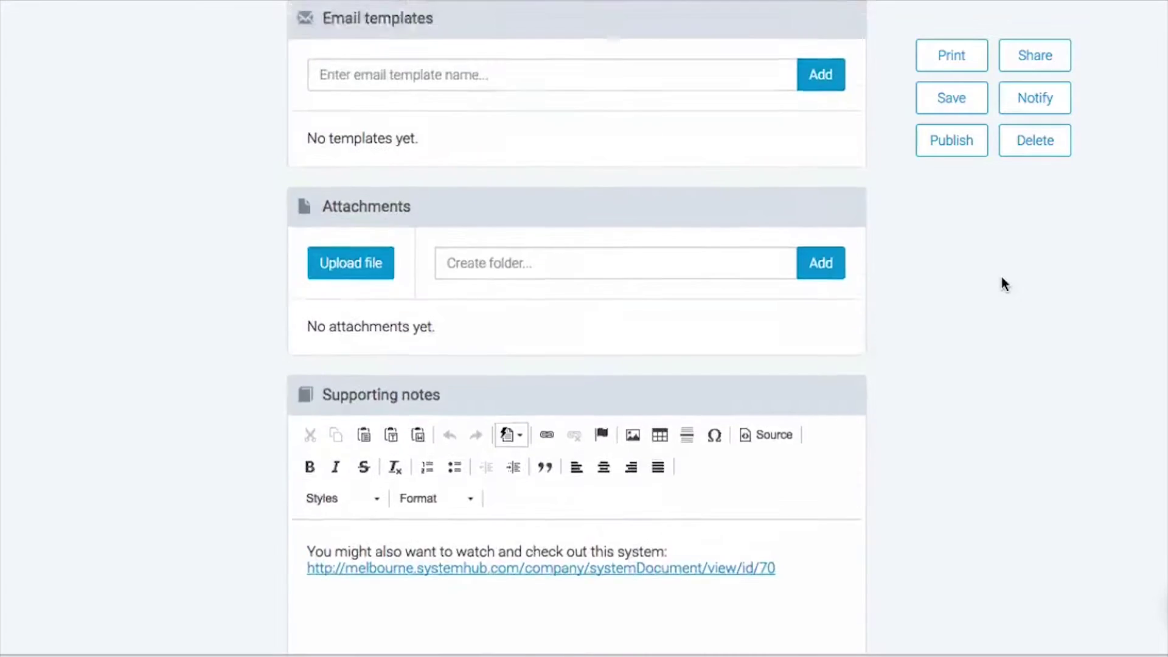
scroll(1004, 282, up, 10)
click(808, 261)
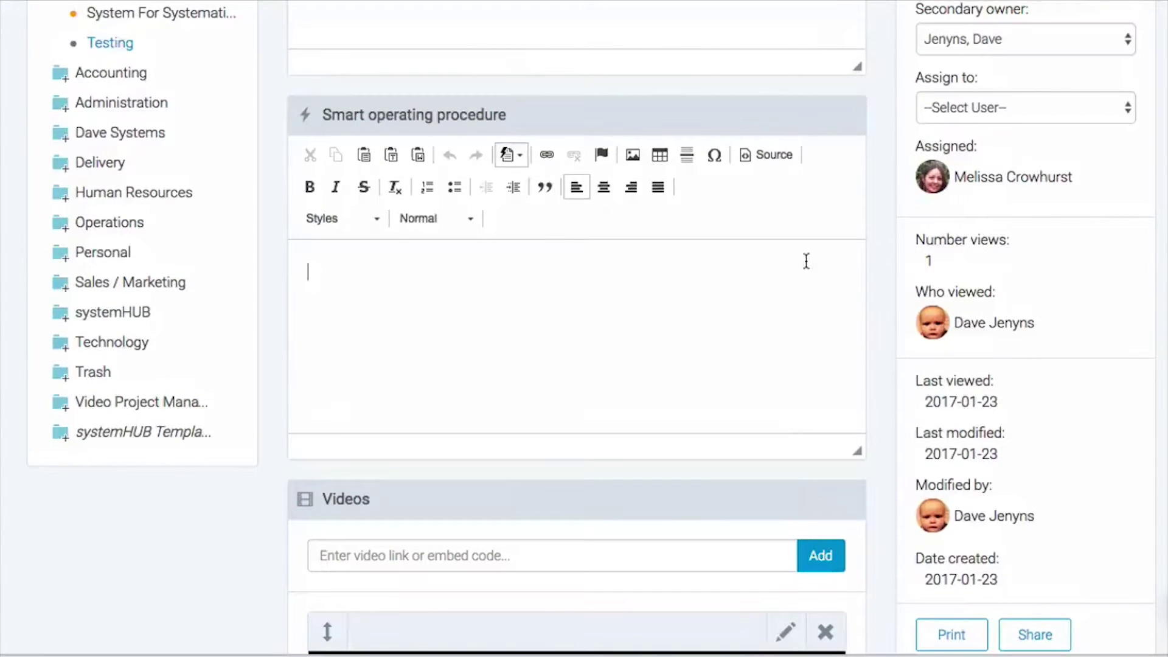
text(Step 1. Step 2. )
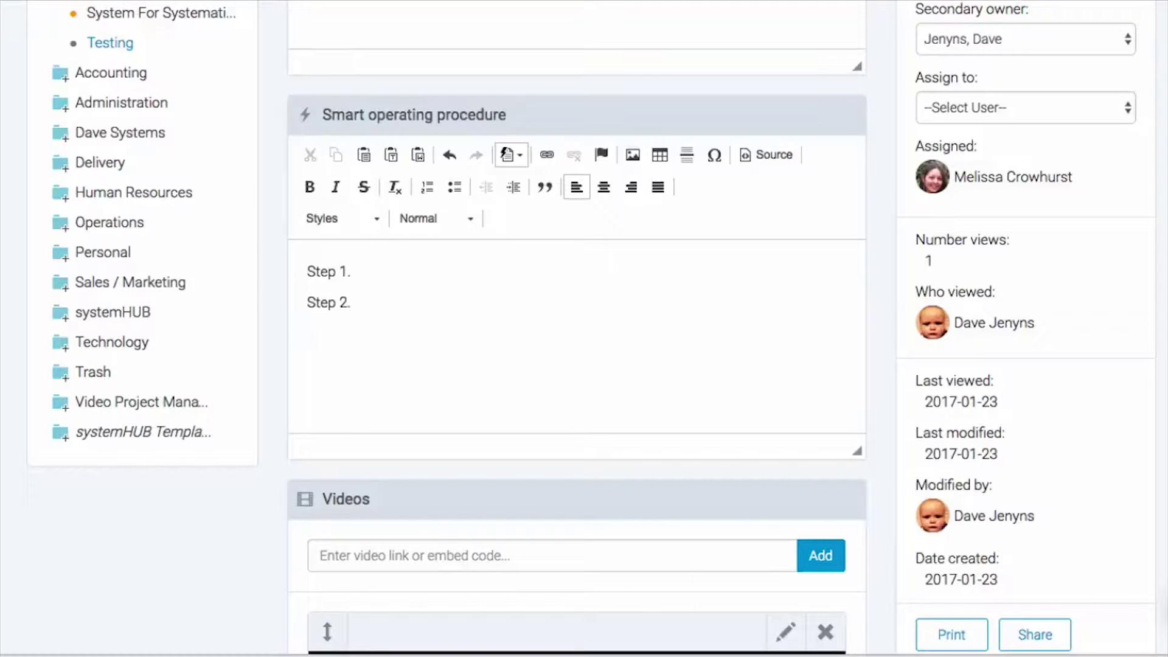
text(Step 3.)
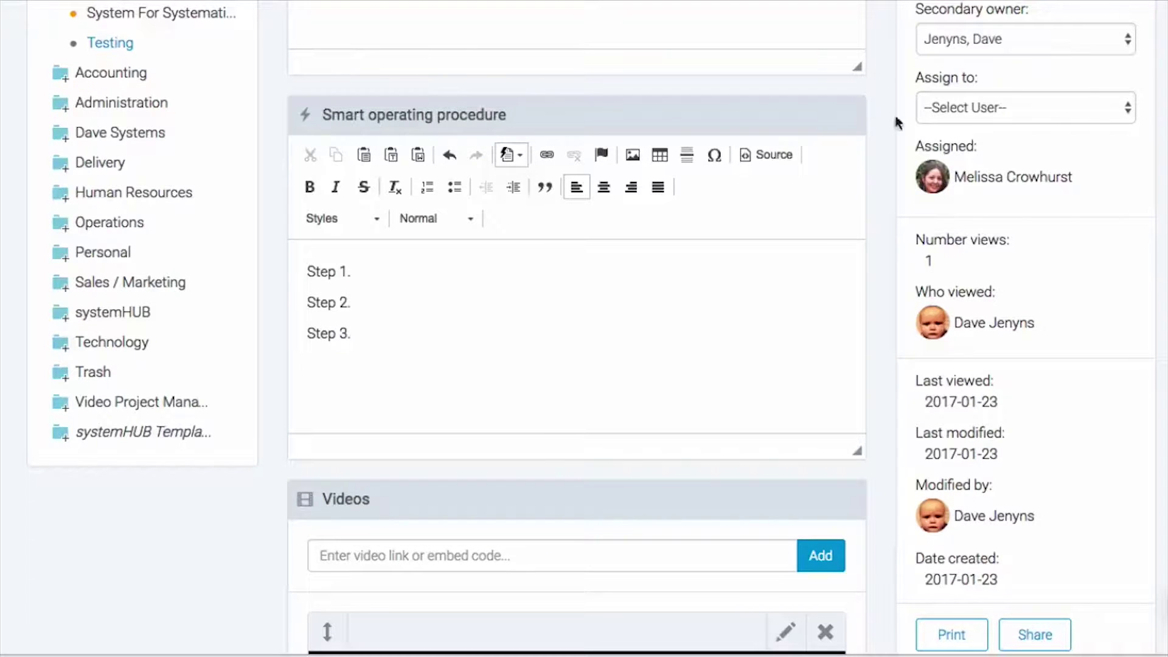
key(Return)
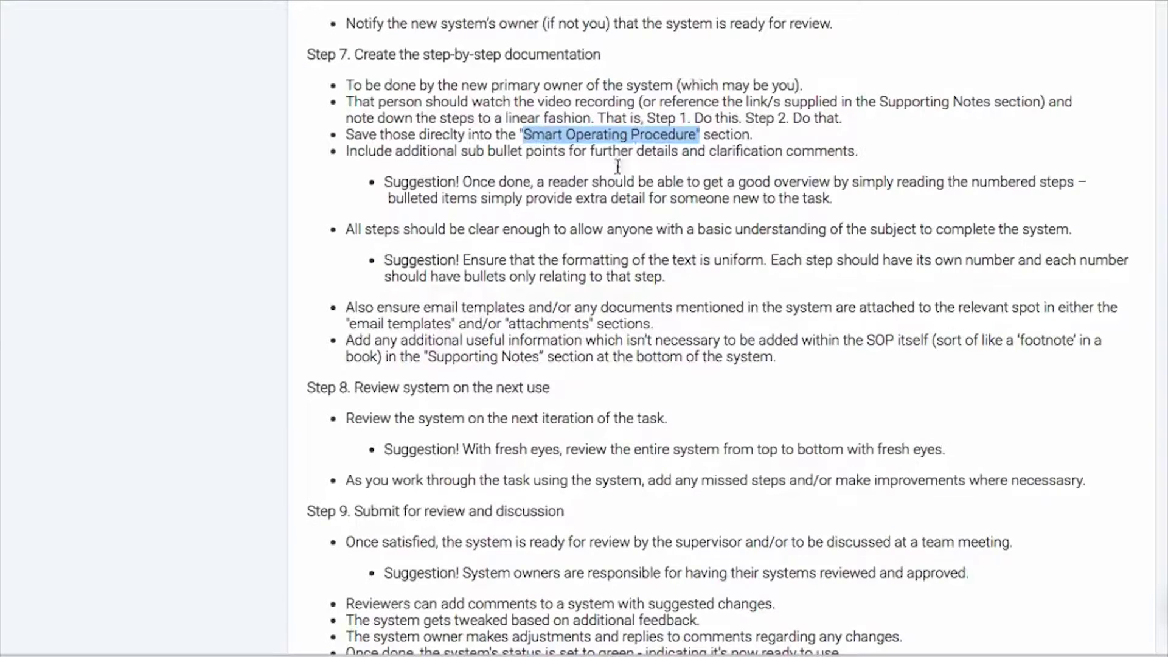
In the guide, highlight the sub-bullet-points line and the Step 7 heading
click(618, 166)
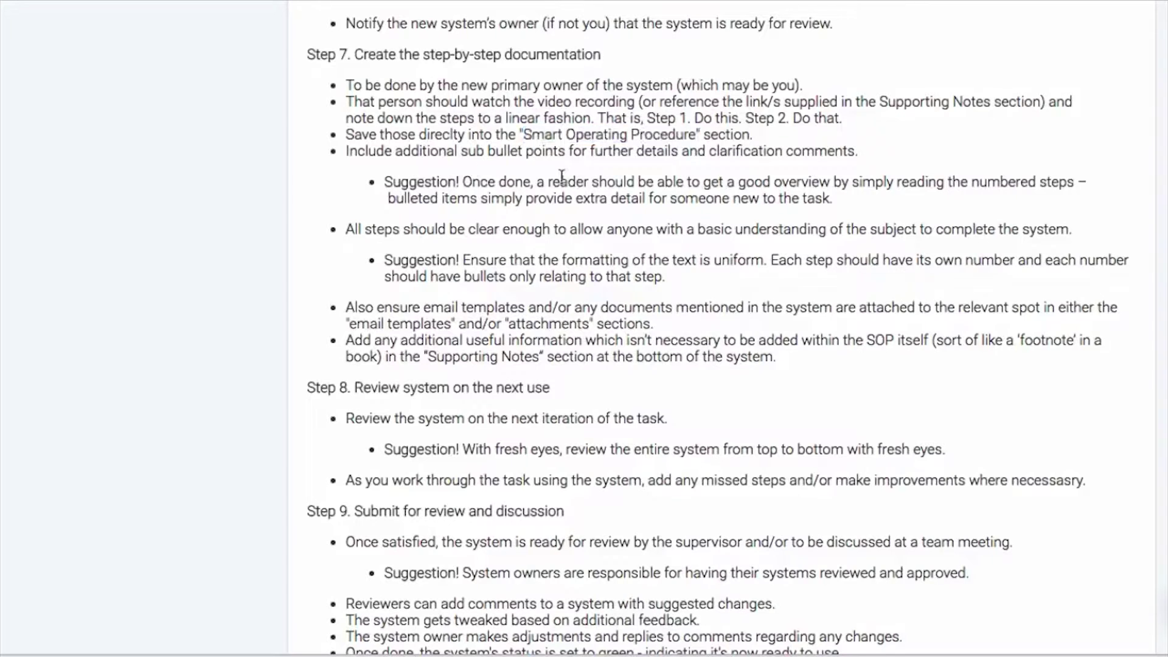
mouse_move(349, 151)
mouse_down()
mouse_move(369, 167)
mouse_move(368, 157)
mouse_up()
click(596, 280)
scroll(596, 280, up, 1)
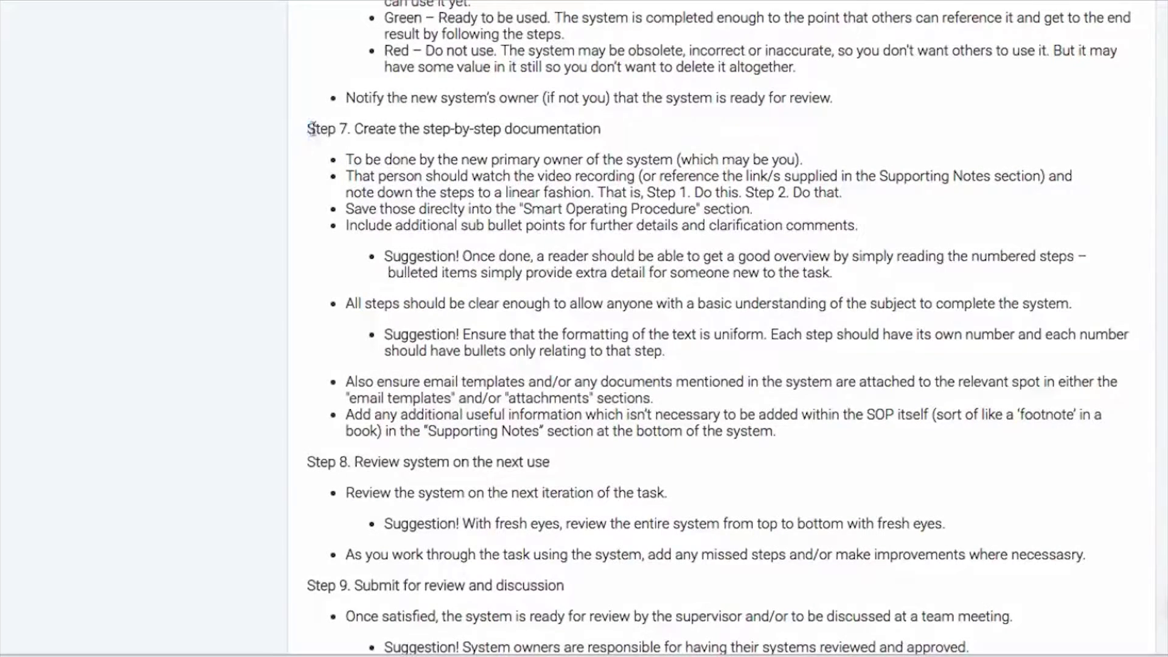
drag(304, 129, 619, 135)
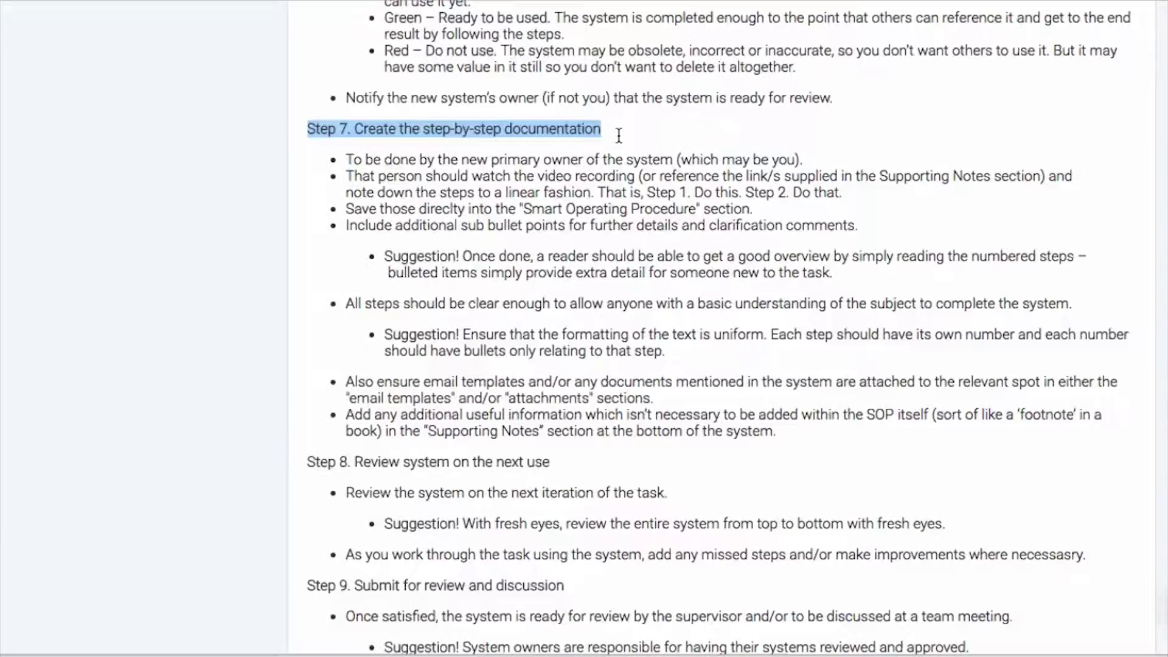
click(671, 261)
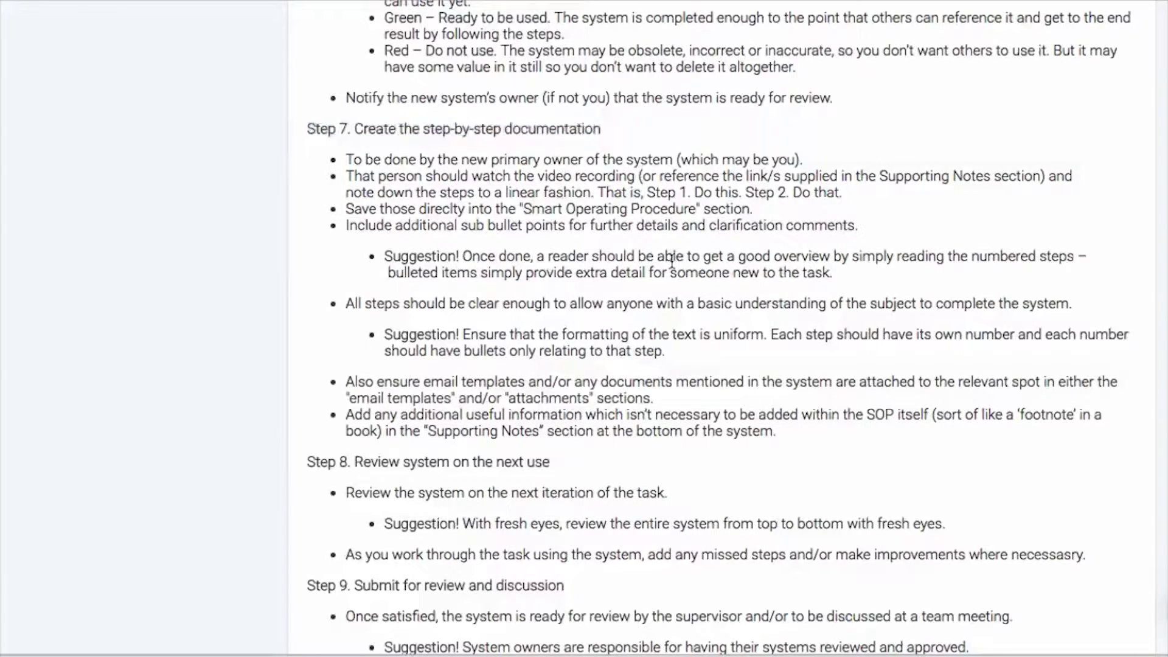
Read further through Step 7, highlighting the bullet about attaching email templates
scroll(672, 265, down, 1)
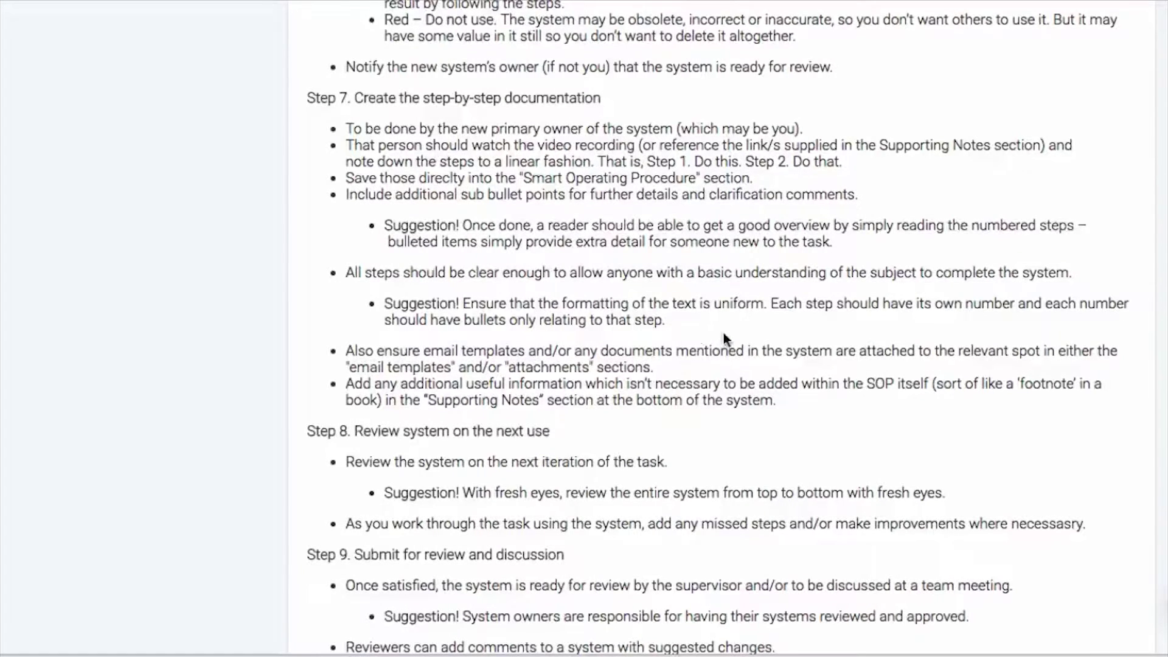
scroll(724, 333, down, 1)
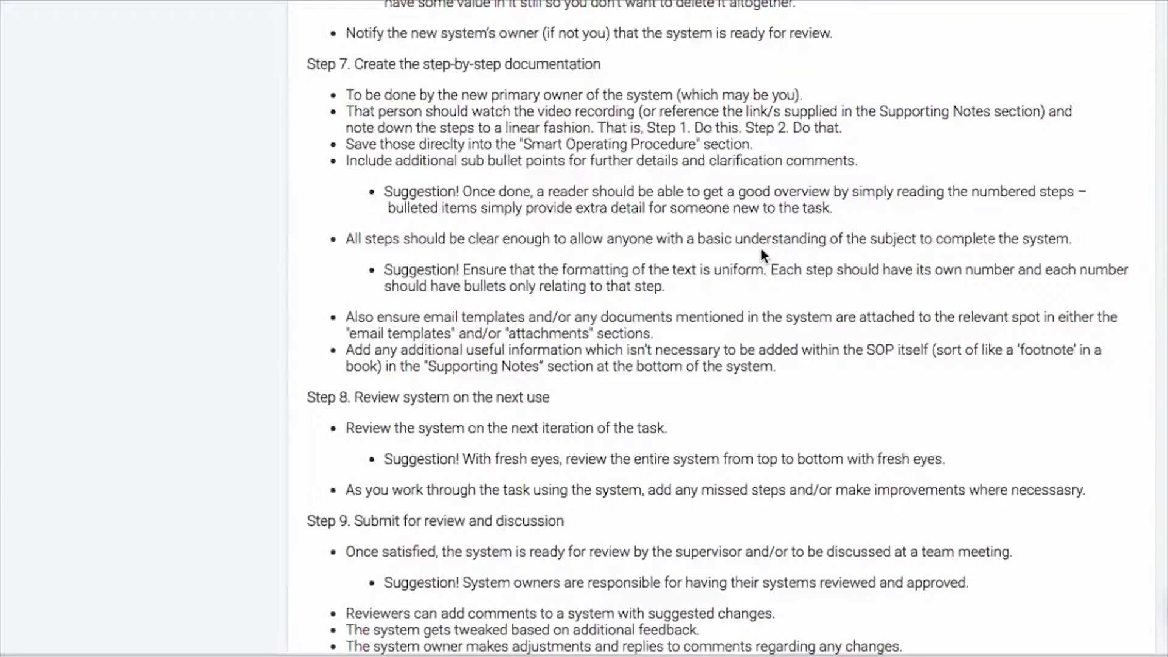
scroll(760, 247, down, 1)
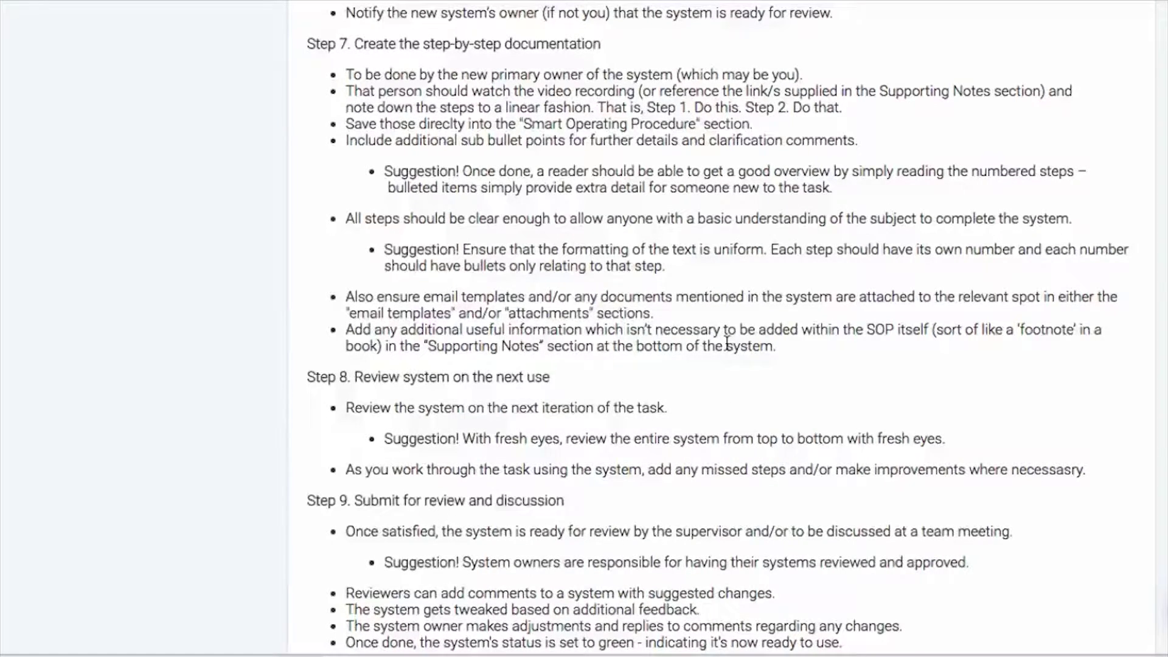
scroll(728, 347, down, 1)
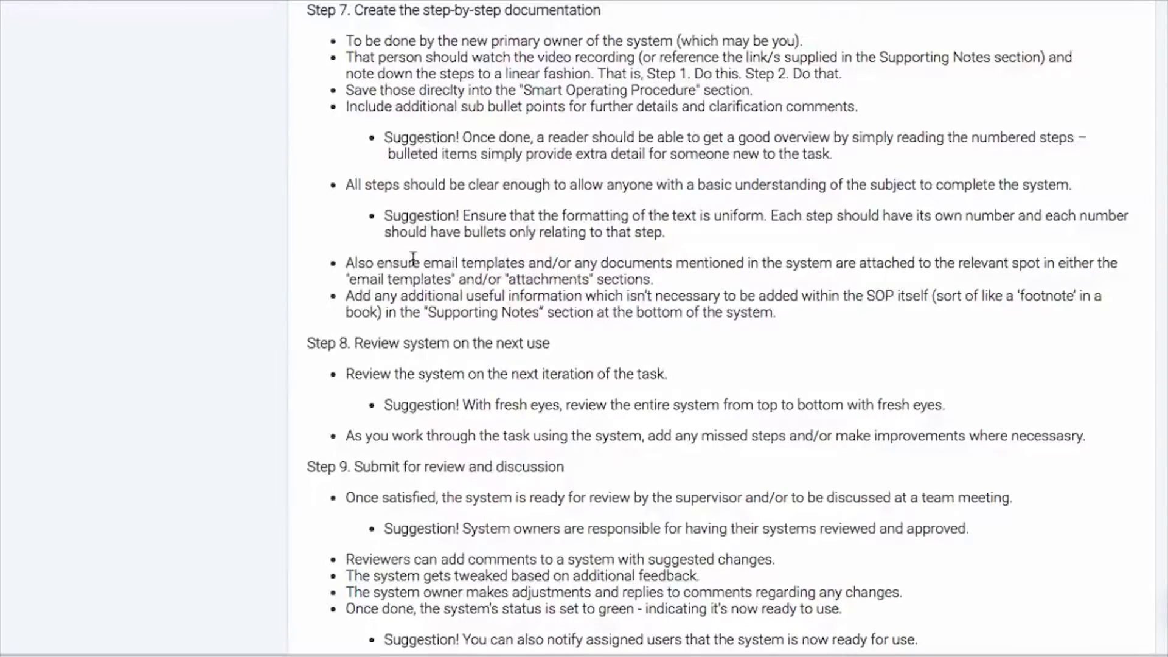
drag(344, 262, 661, 279)
scroll(661, 278, down, 1)
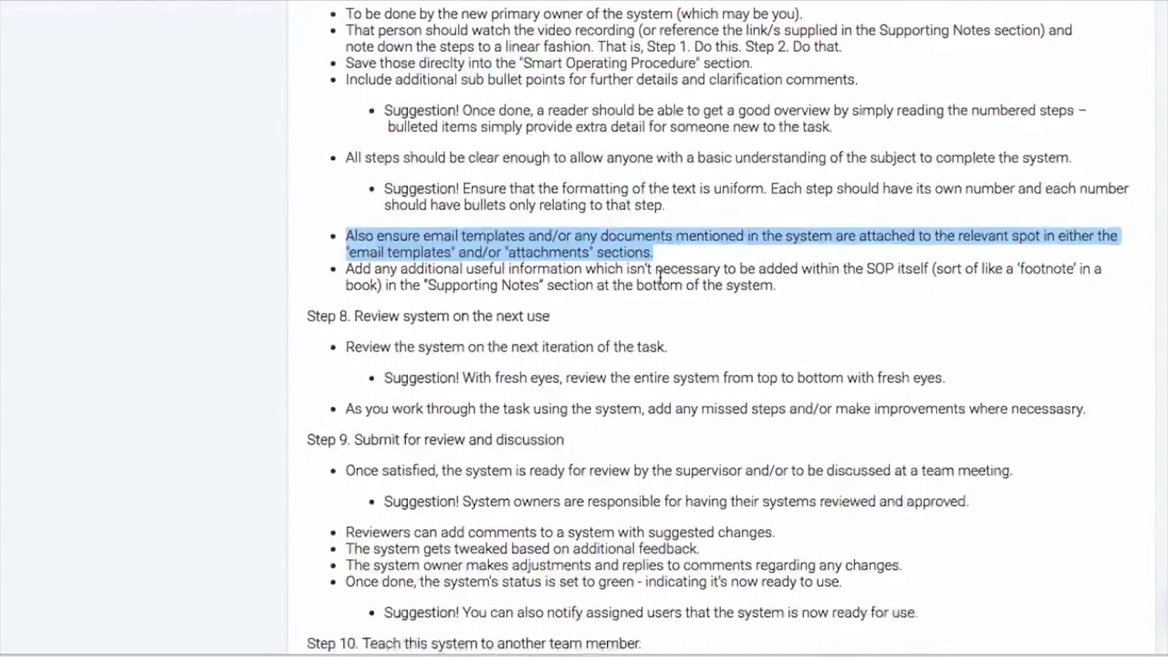
click(661, 279)
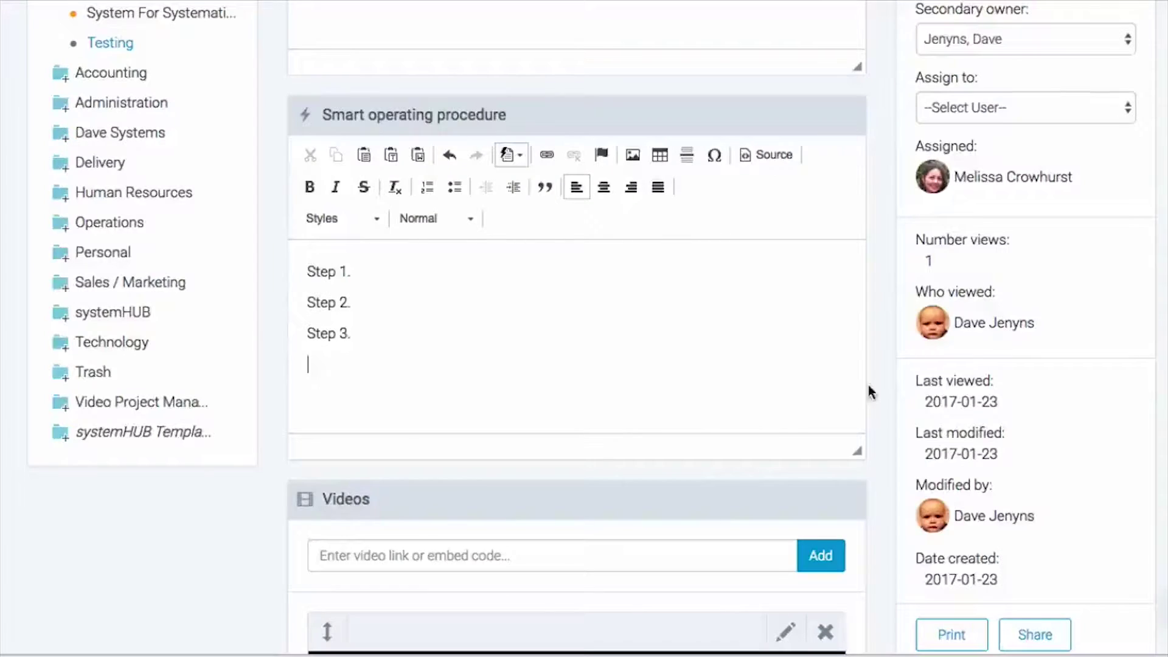
scroll(867, 385, up, 4)
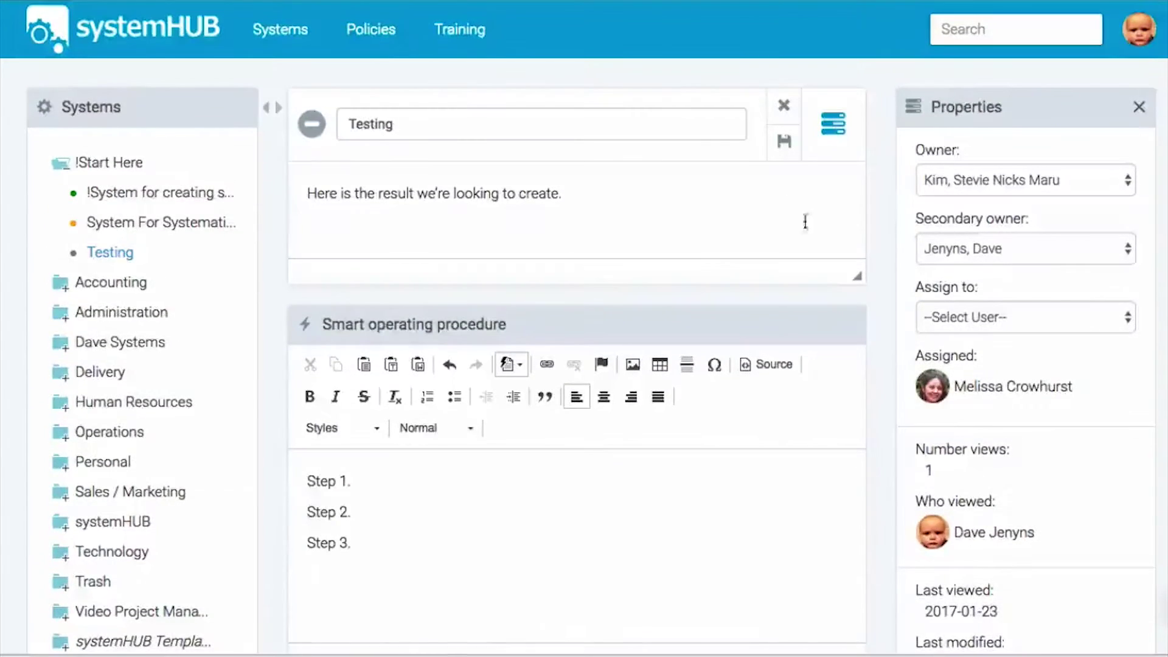
Add a new email template named 'Testing' to the system
scroll(805, 222, down, 7)
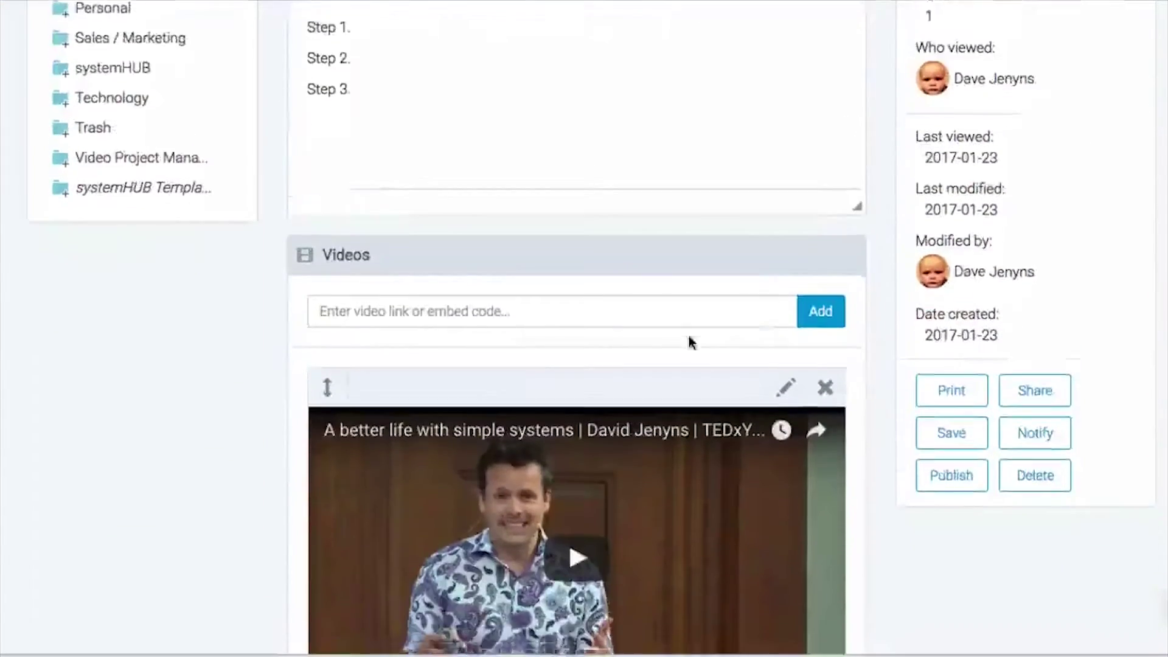
scroll(691, 342, down, 9)
click(612, 275)
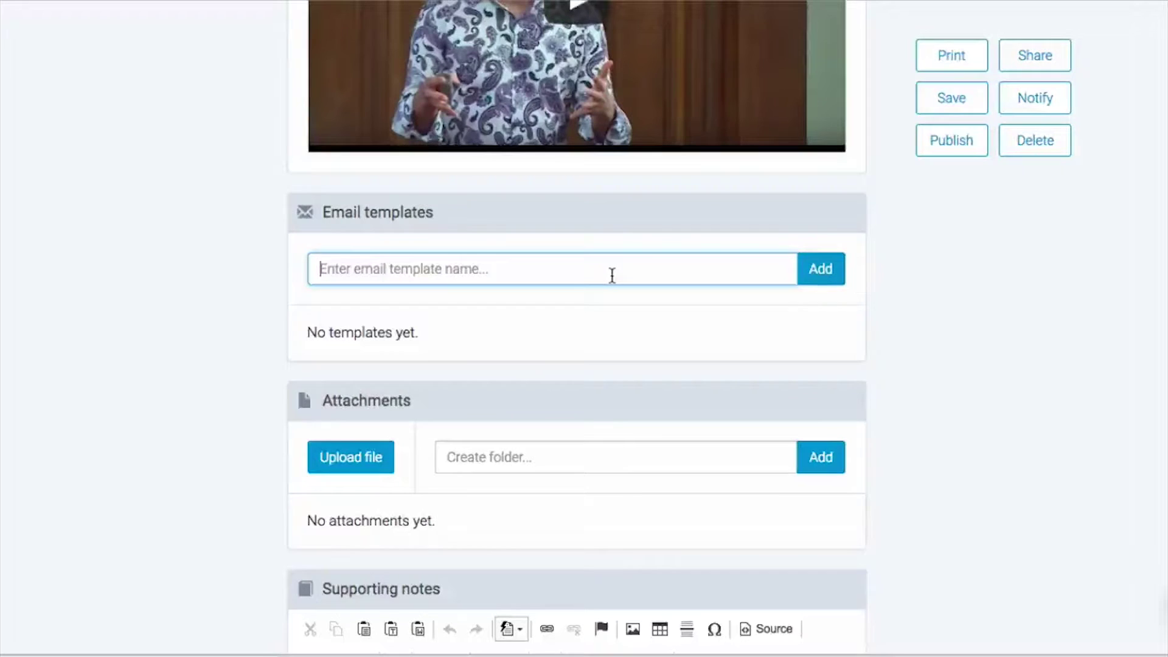
text(Testing)
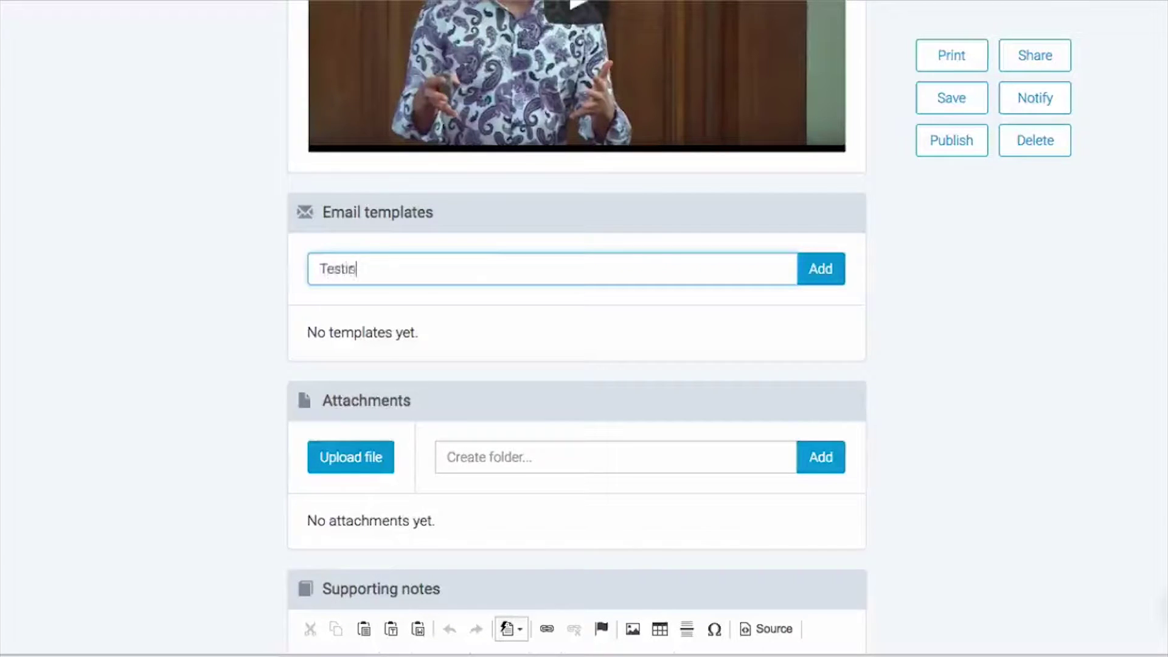
click(819, 276)
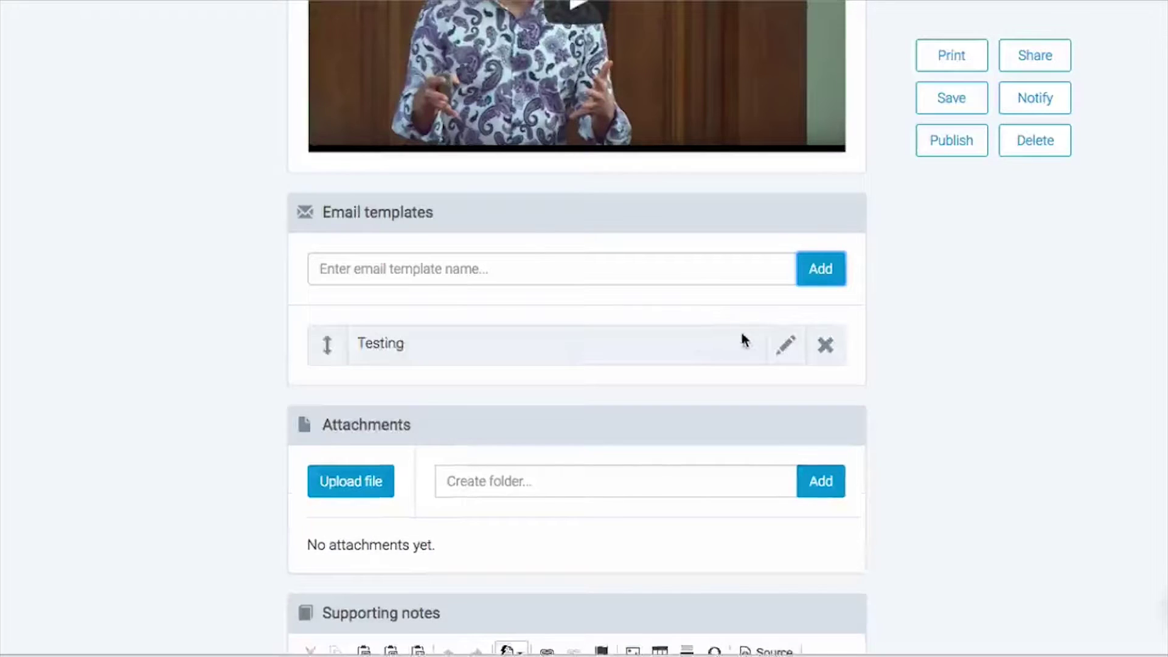
Write a short greeting and 'Check this out.' as the Testing template's body and save it
click(785, 344)
click(730, 450)
text(Hi Bob,)
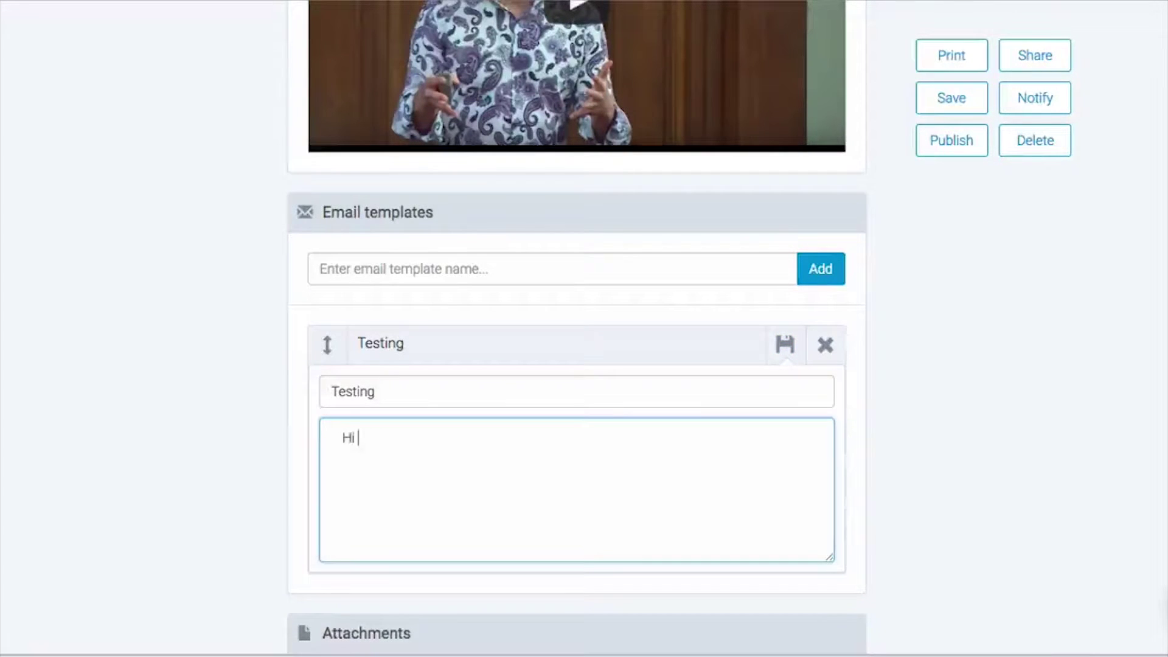
key(Return)
key(Return)
text(Check thi sout)
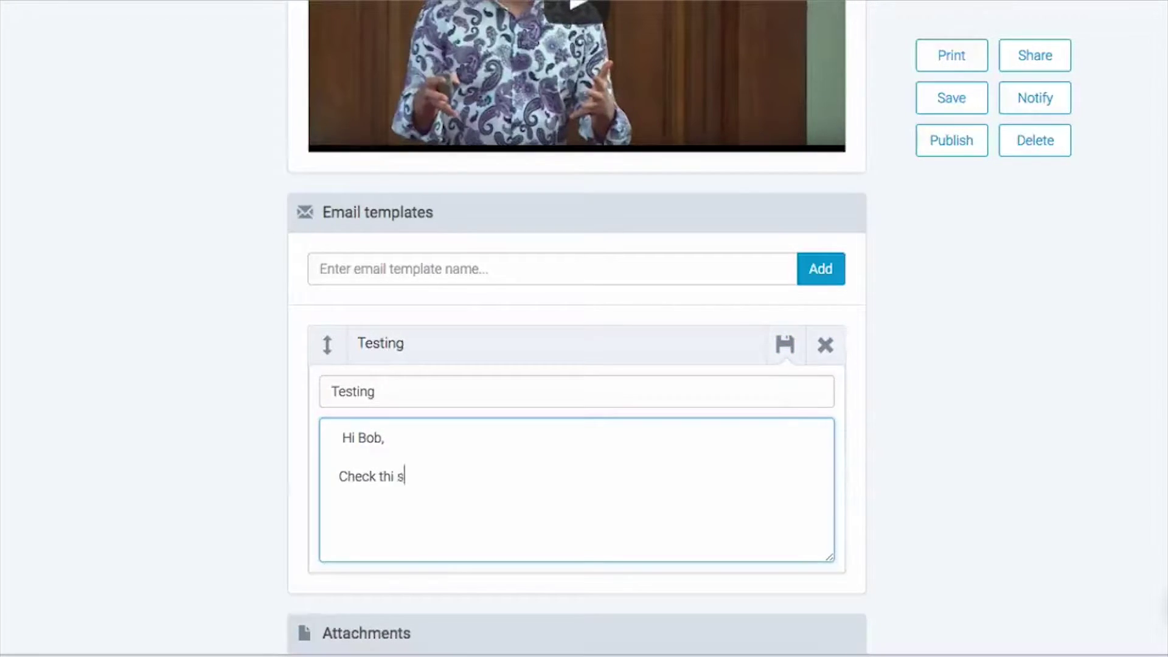
key(BackSpace)
key(BackSpace)
key(BackSpace)
key(BackSpace)
key(BackSpace)
text(s out.)
click(784, 346)
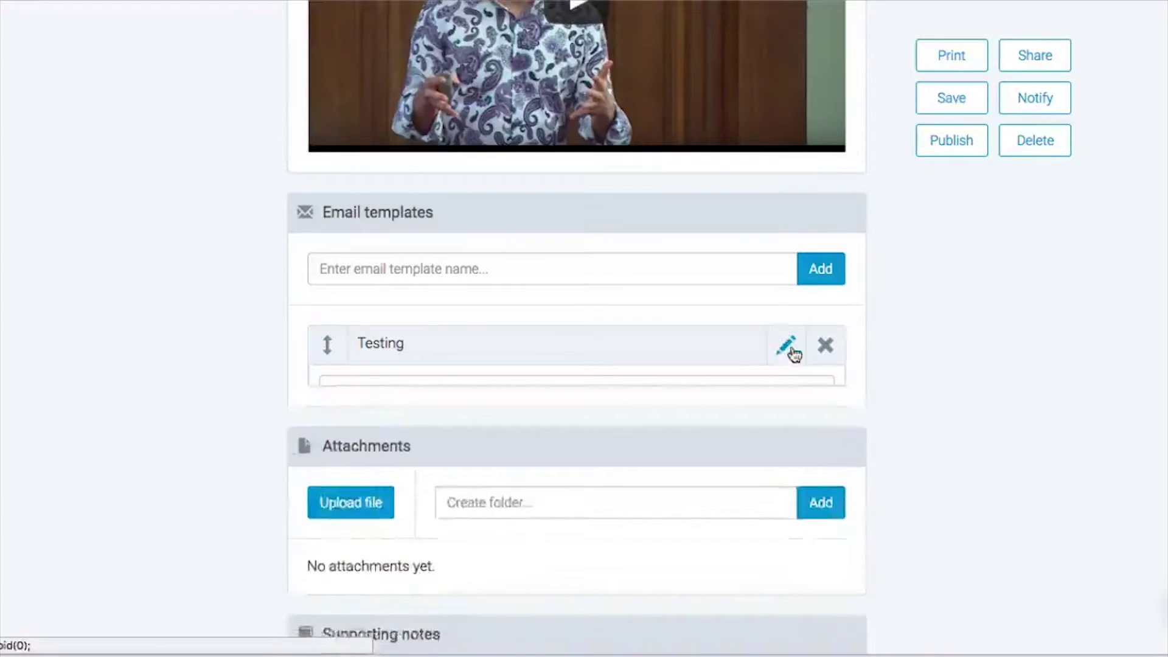
scroll(625, 441, down, 4)
scroll(626, 442, down, 5)
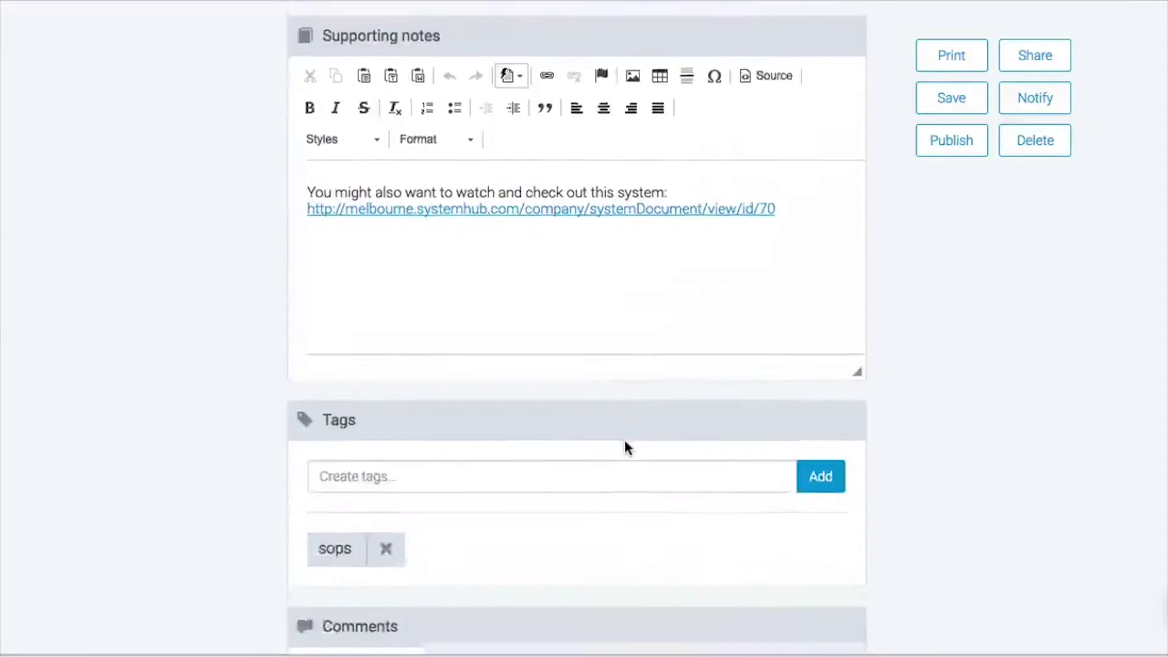
scroll(625, 438, up, 1)
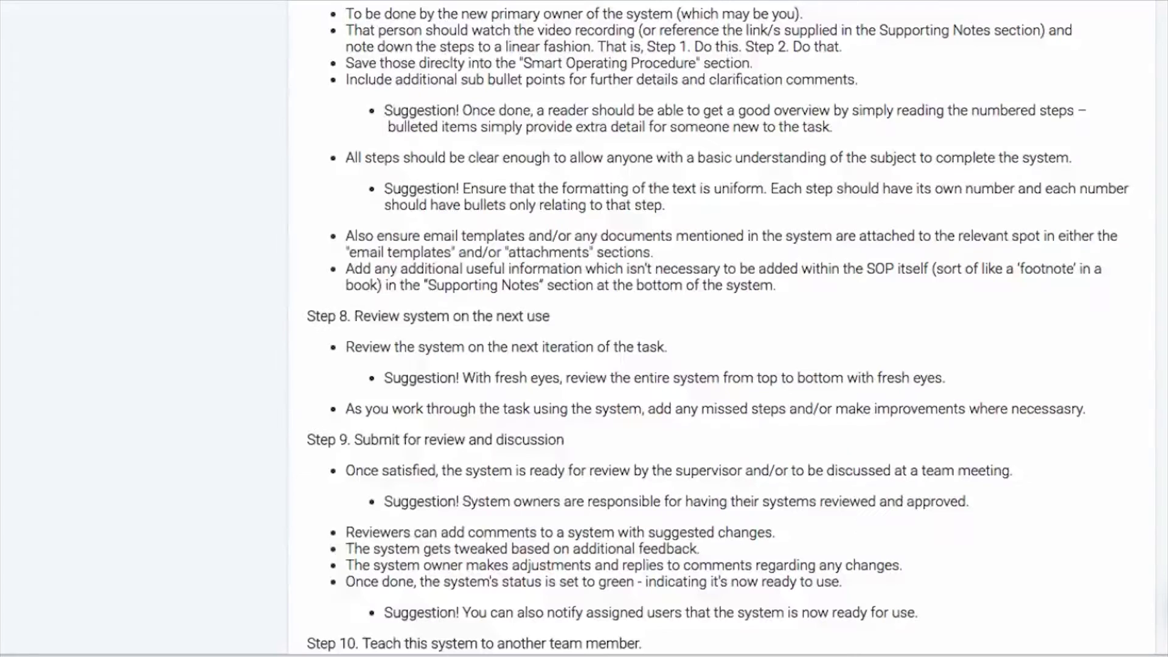
scroll(669, 285, down, 3)
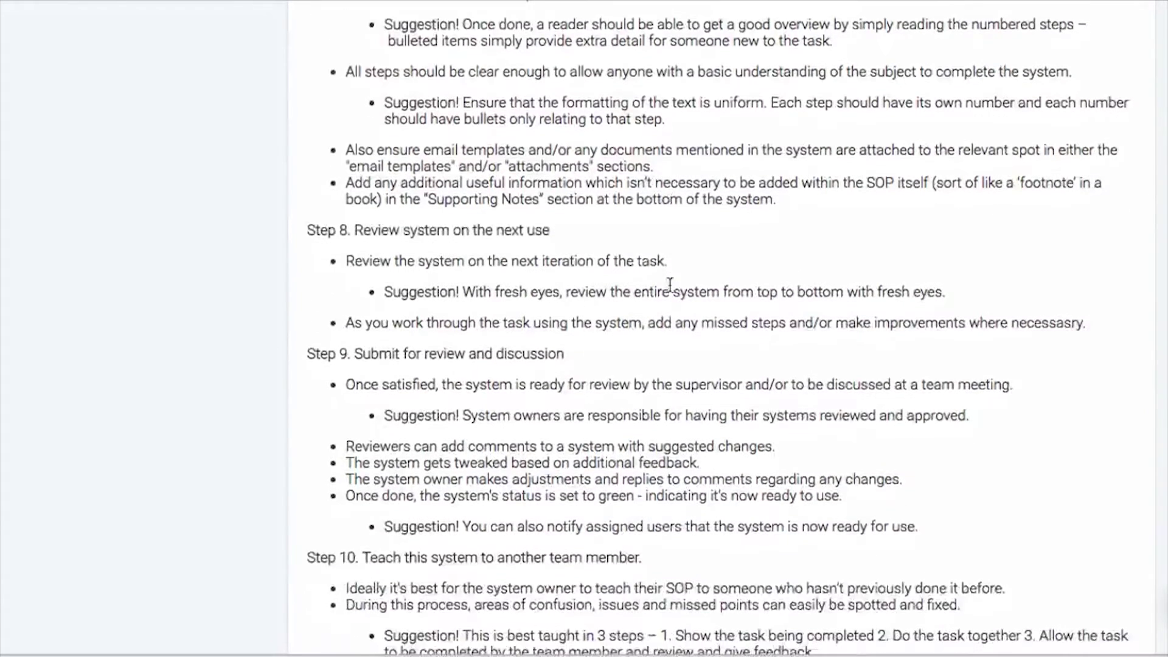
triple_click(348, 227)
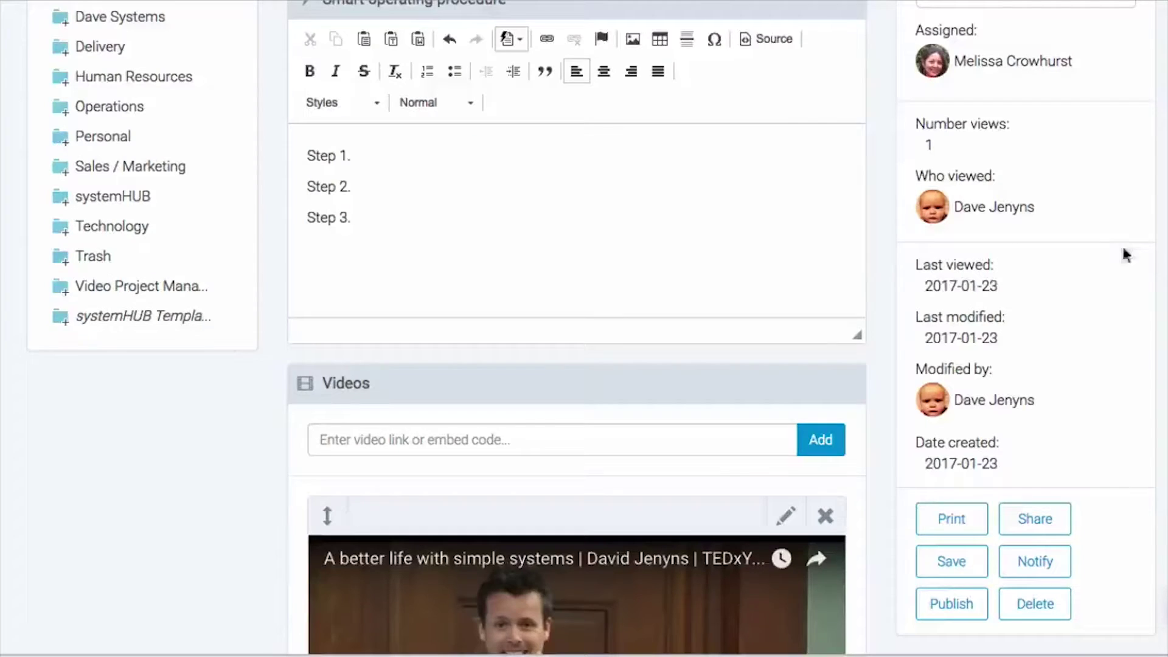
Save and close the Testing system with Publish (Save & Close)
scroll(1136, 495, down, 3)
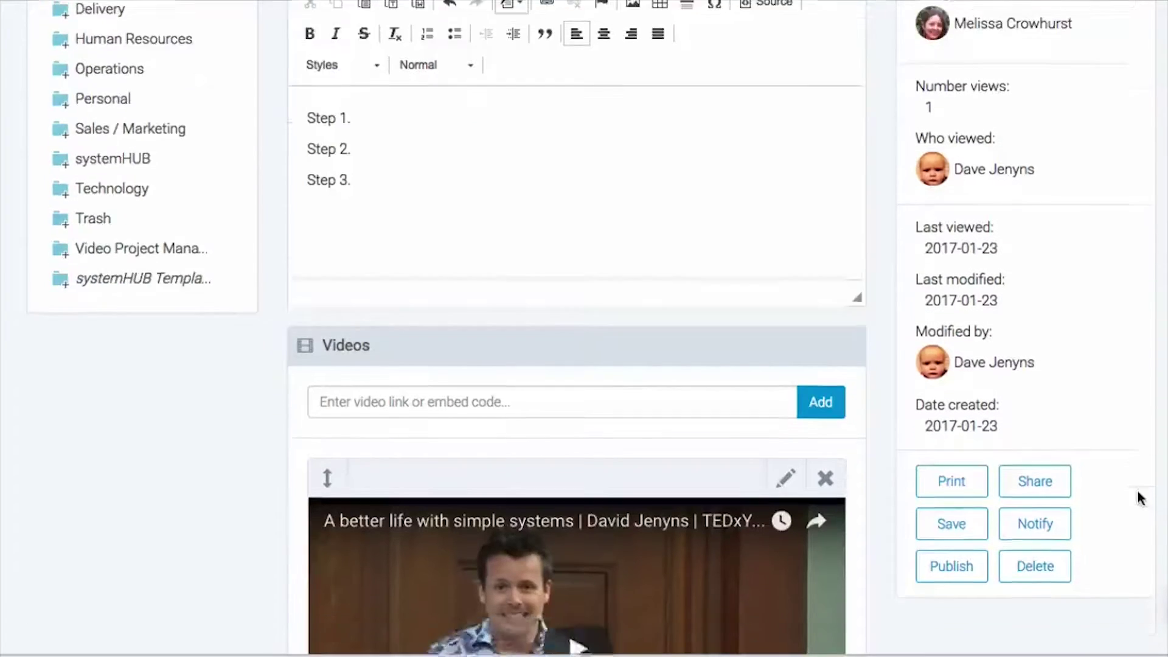
click(964, 521)
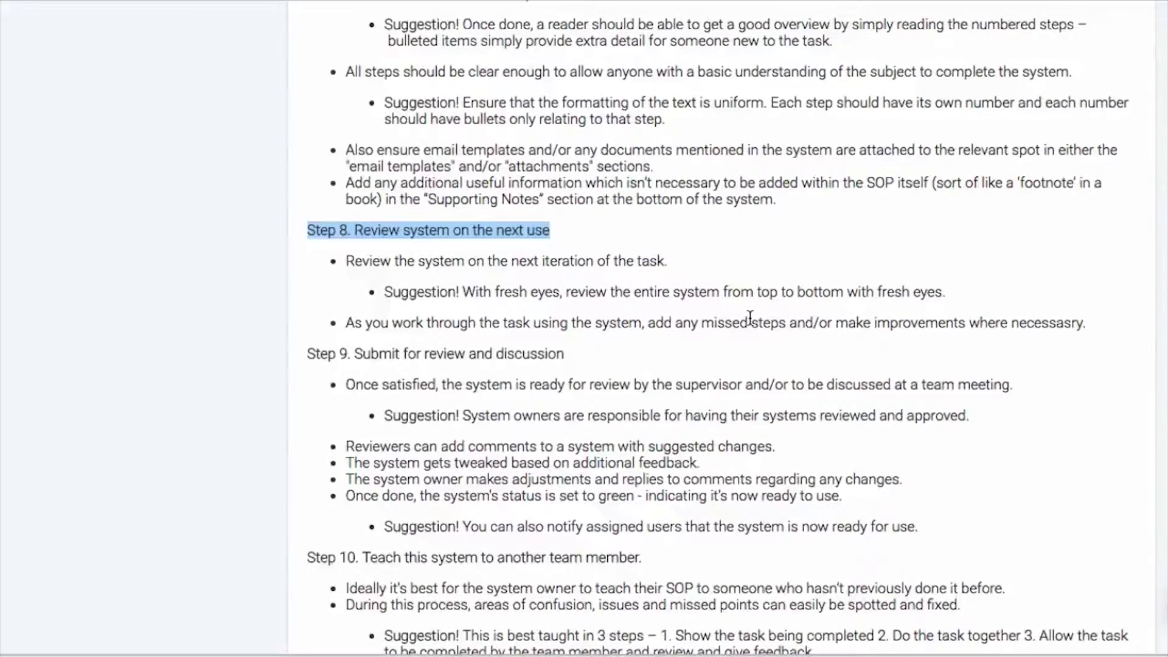
scroll(750, 317, down, 1)
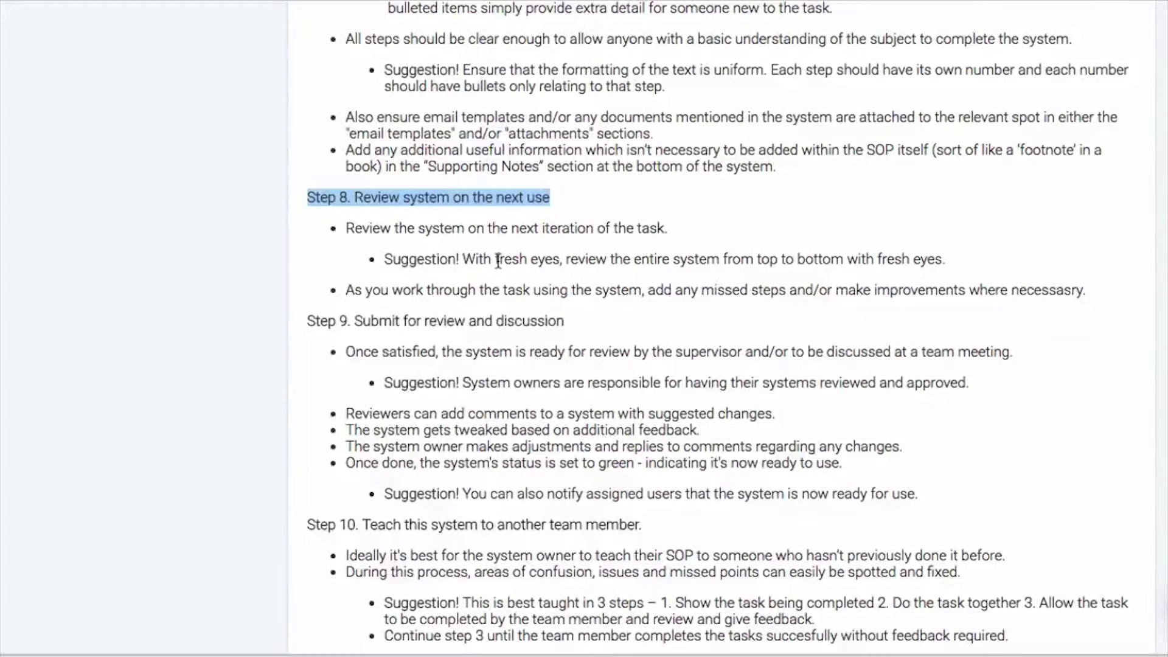
Read the guide's Steps 8 and 9, highlighting the Step 9 heading
scroll(498, 262, down, 1)
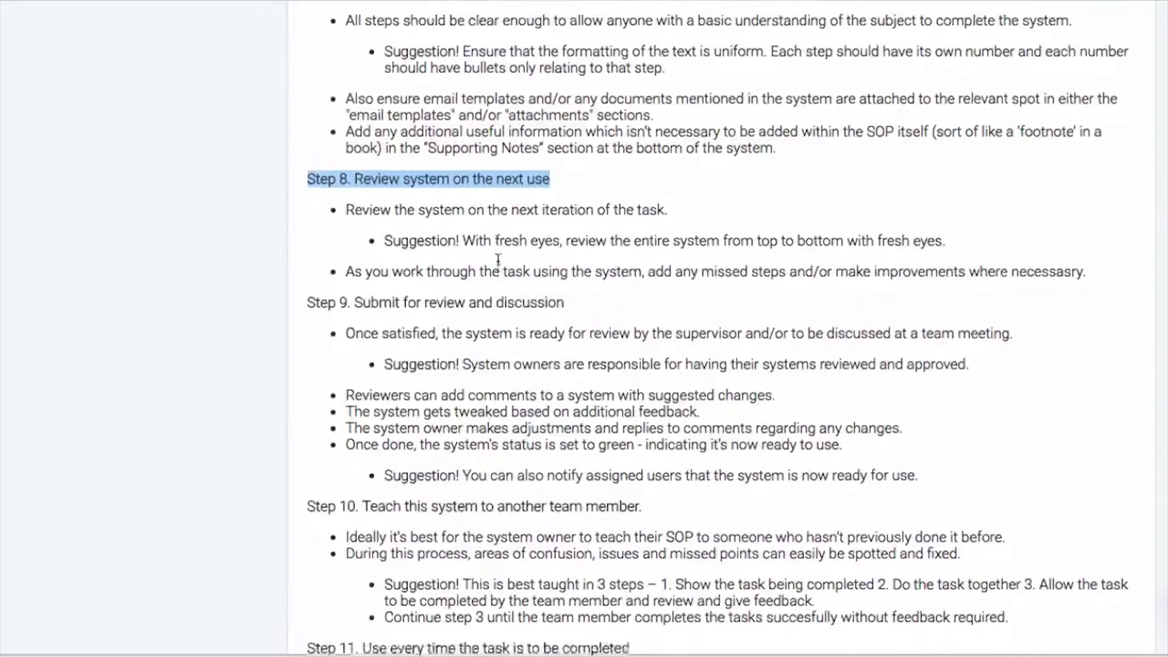
scroll(497, 261, down, 1)
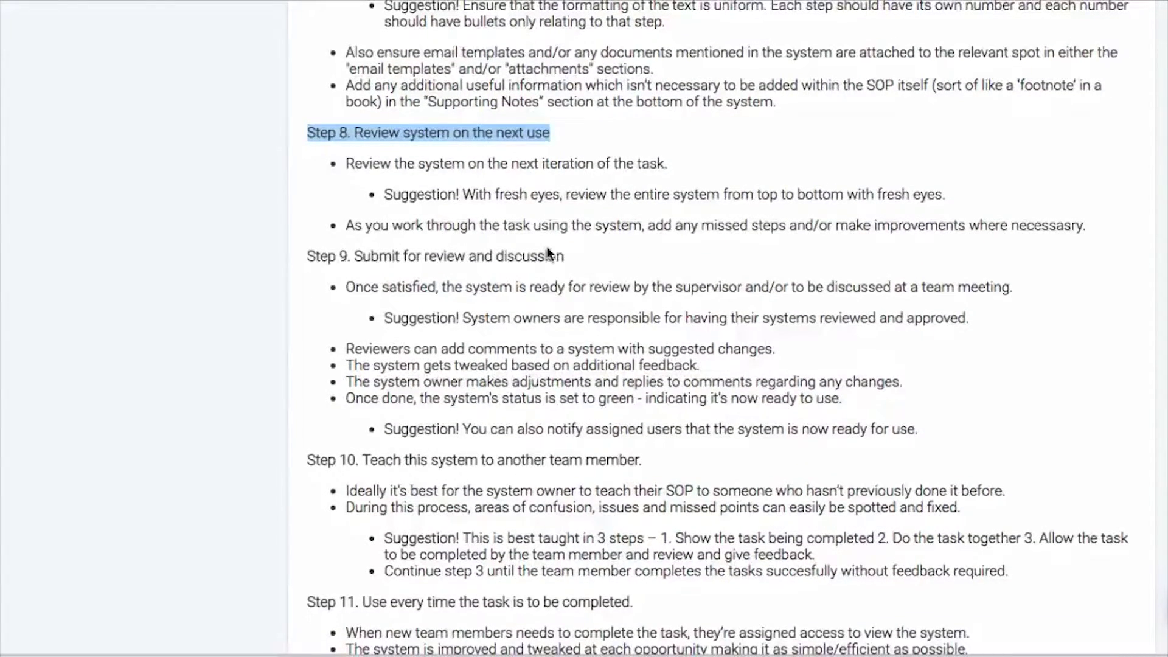
click(522, 261)
scroll(522, 261, down, 2)
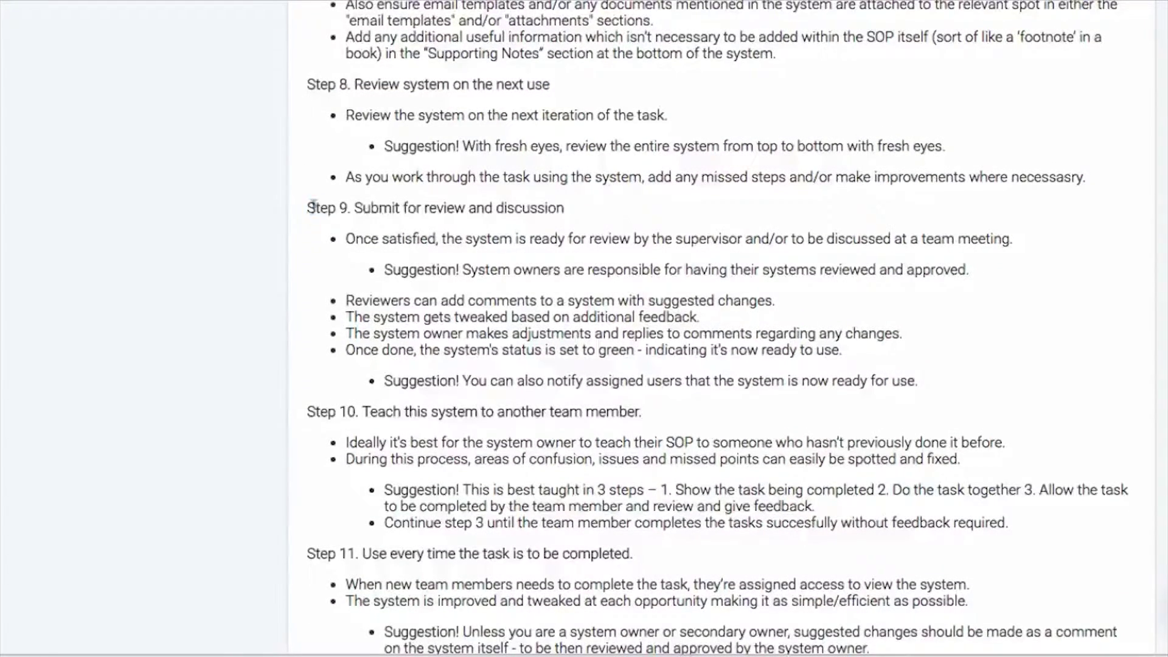
drag(307, 208, 595, 207)
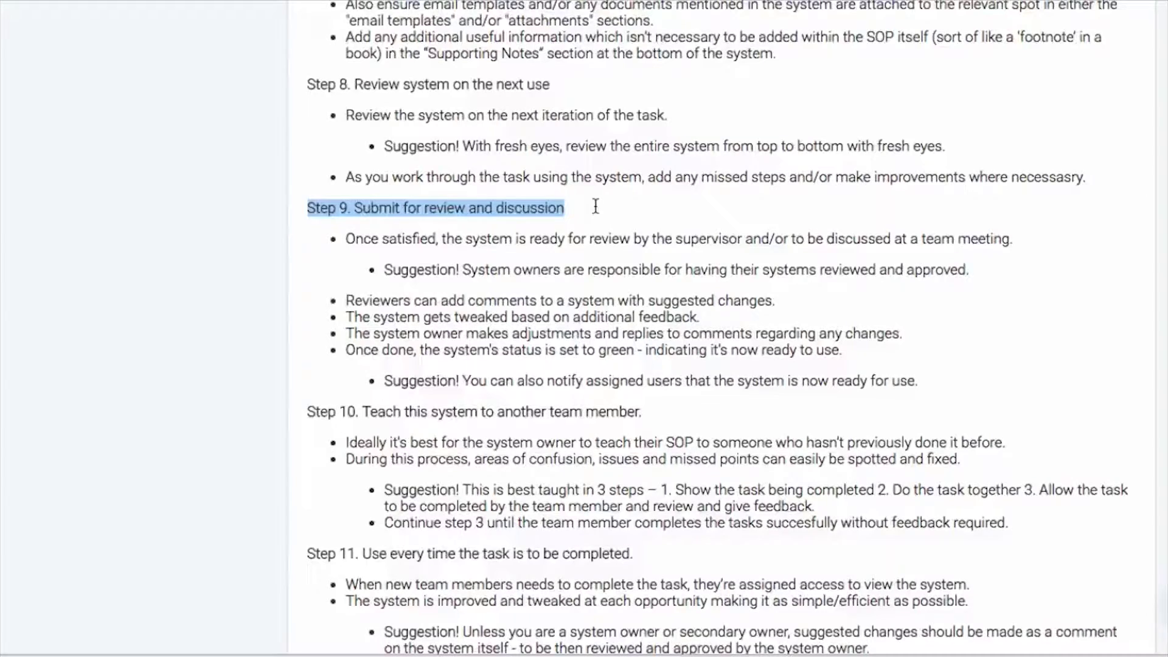
scroll(595, 207, down, 1)
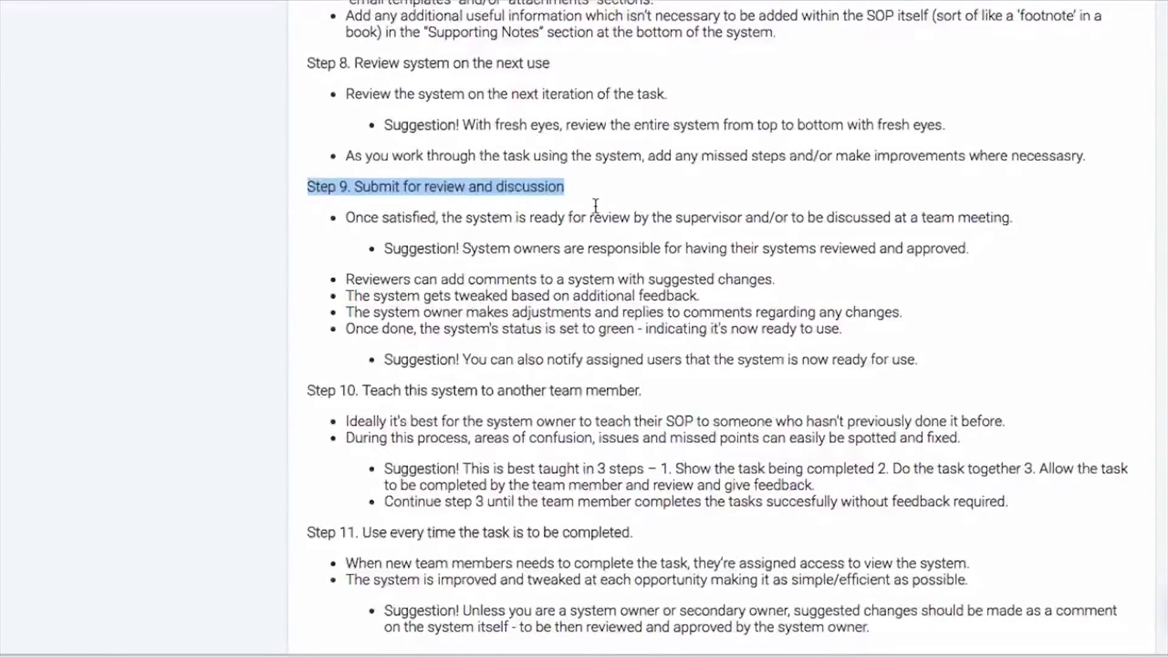
click(598, 217)
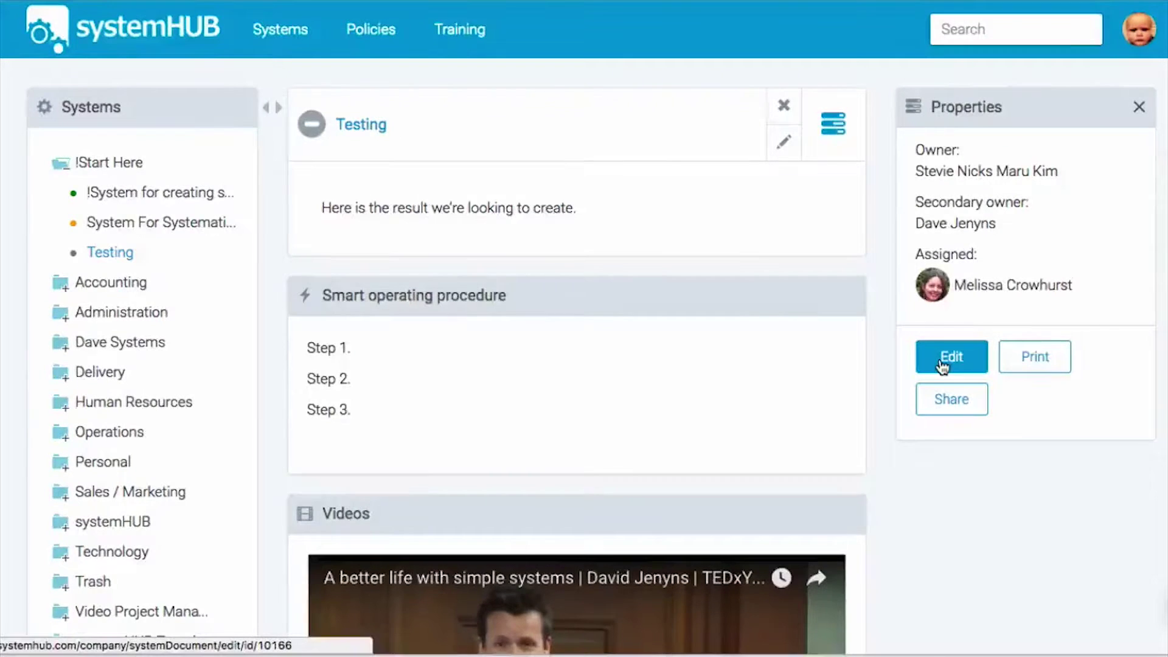
Reopen the Testing system and publish it again with Publish (Save & Close)
click(941, 365)
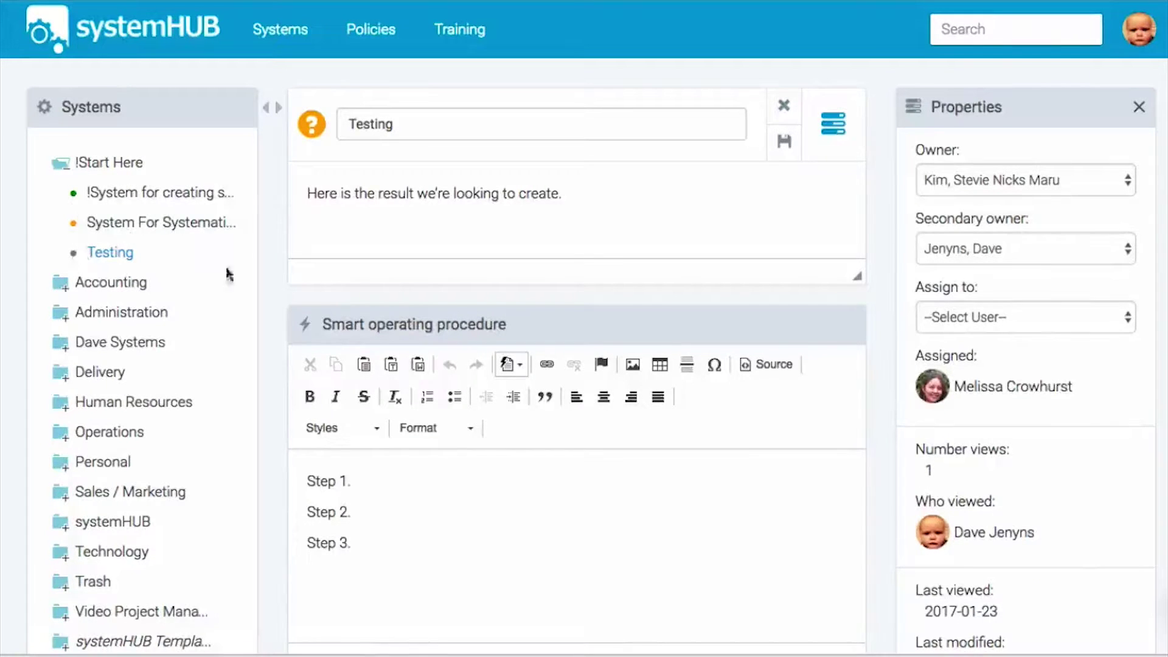
scroll(1135, 486, down, 6)
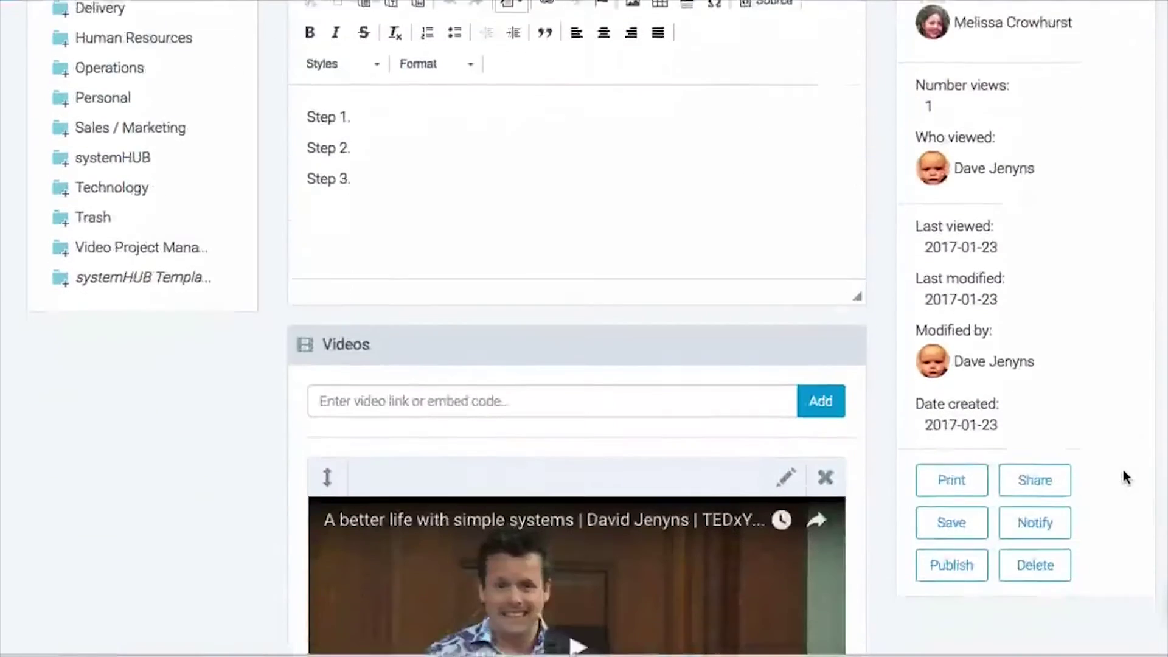
click(964, 576)
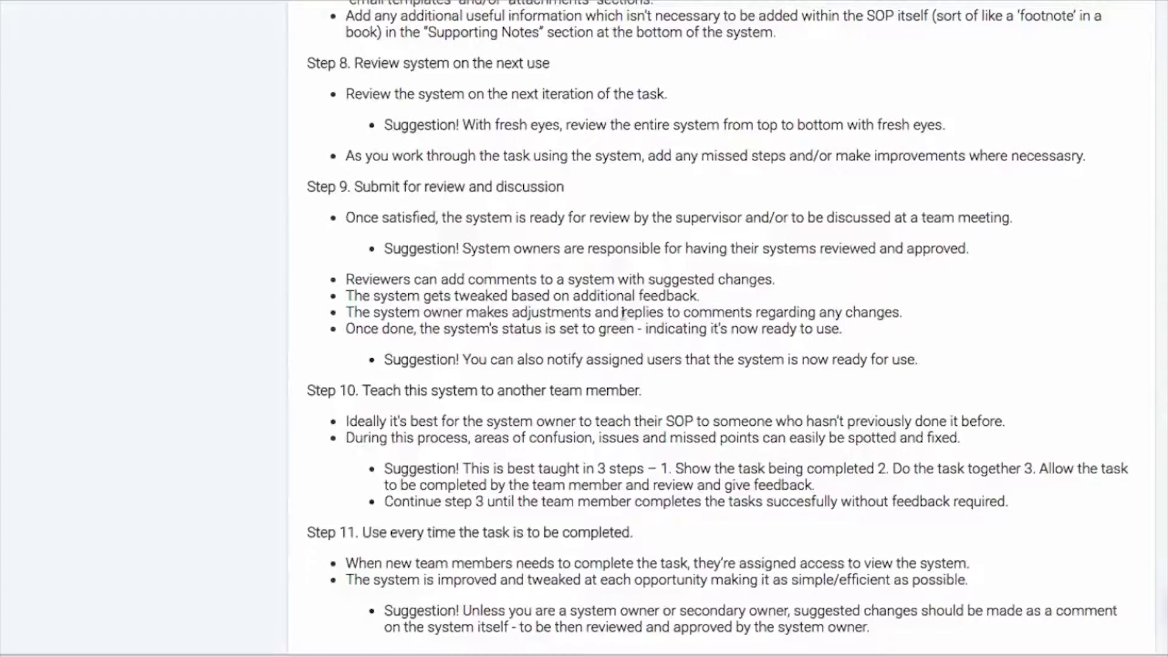
Post the comment 'This is looking great but please modify step 7.' on the Testing system
scroll(602, 314, down, 1)
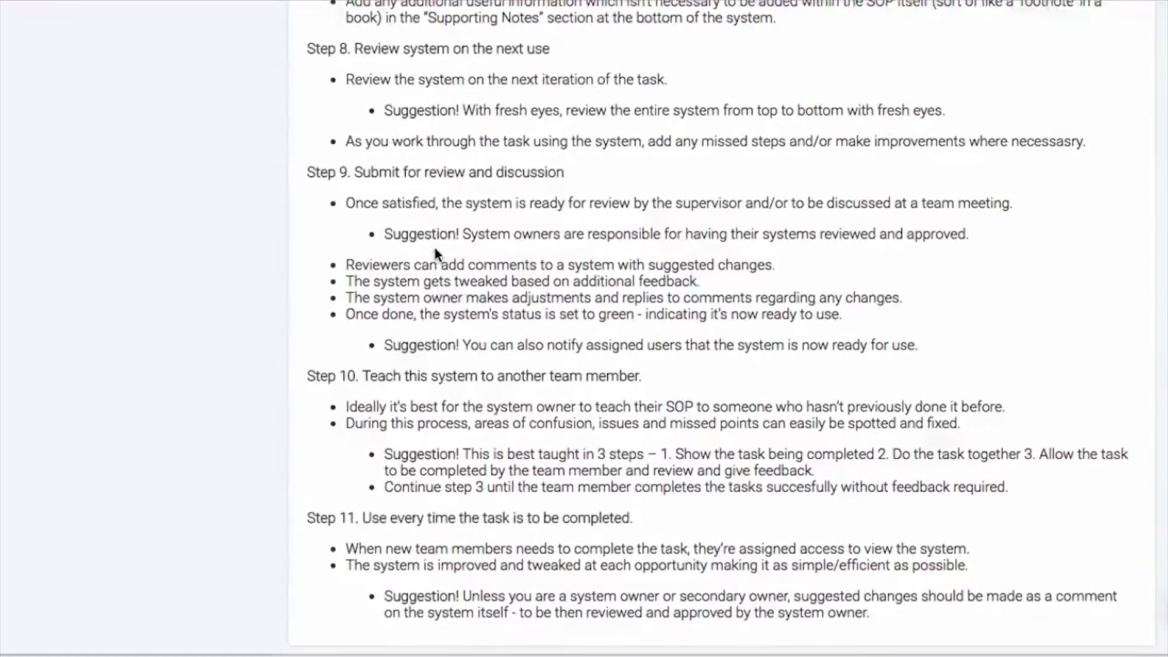
scroll(436, 248, down, 1)
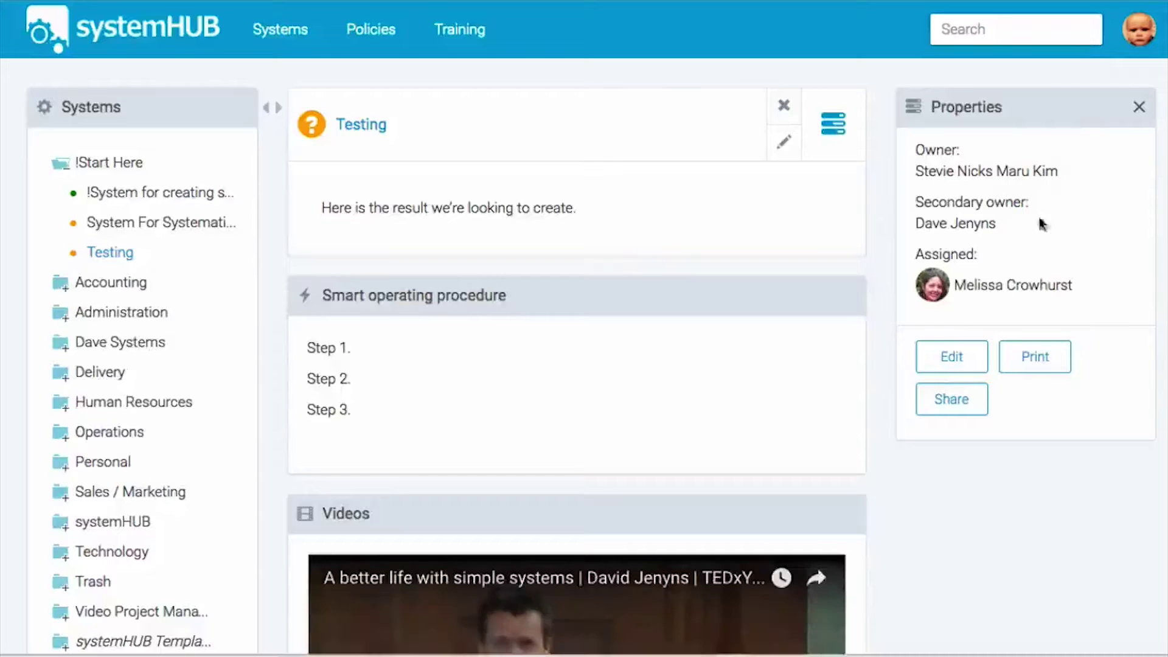
scroll(943, 292, down, 10)
click(716, 435)
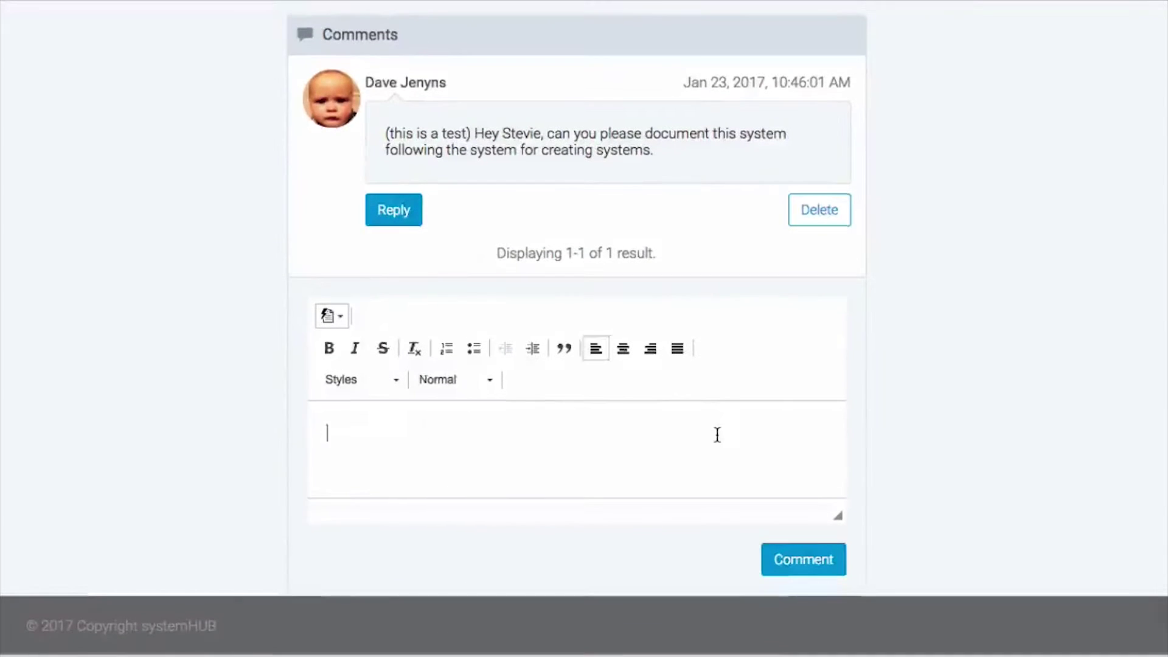
text(This is looking great)
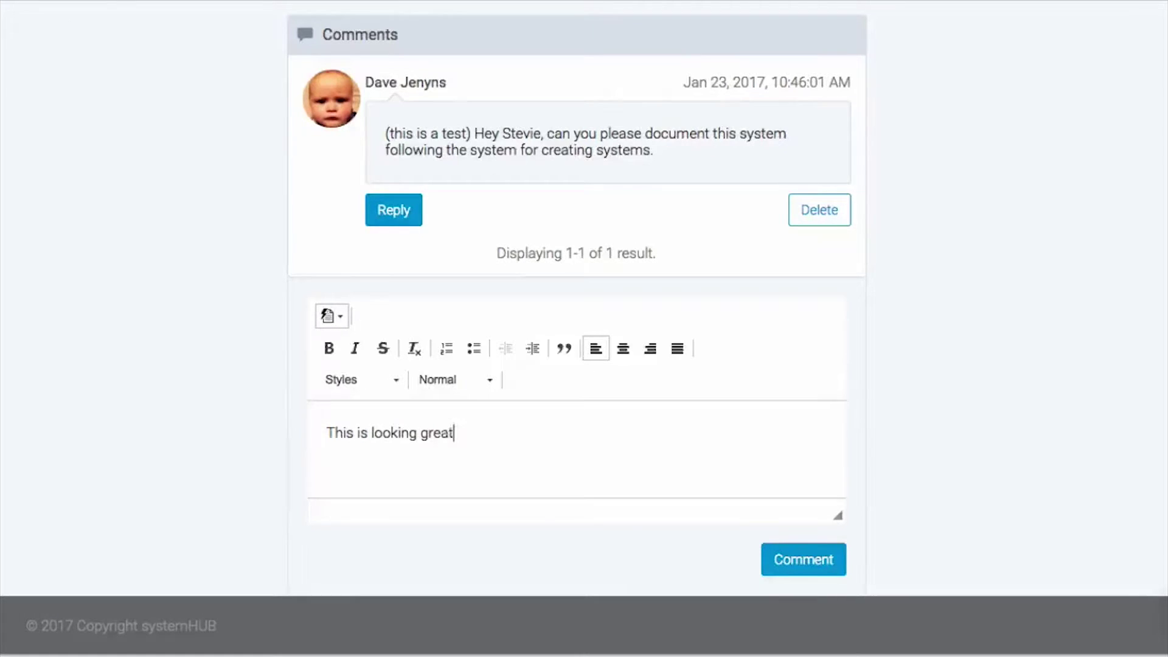
text( but please modif)
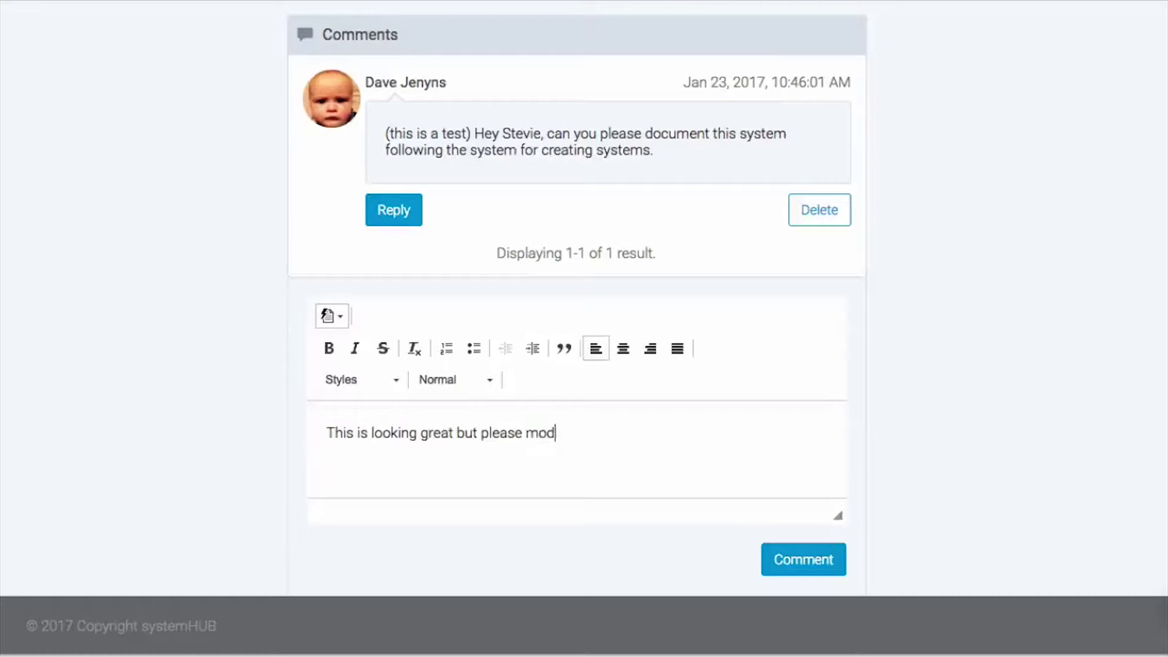
text(y step 7.)
click(802, 566)
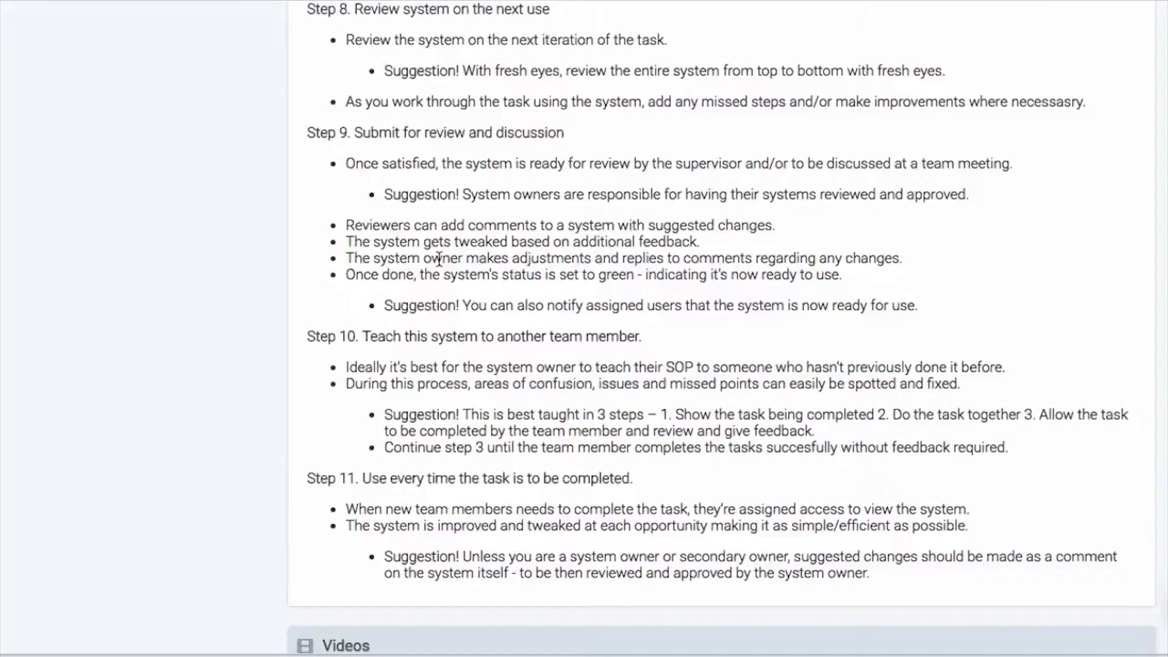
scroll(419, 268, down, 1)
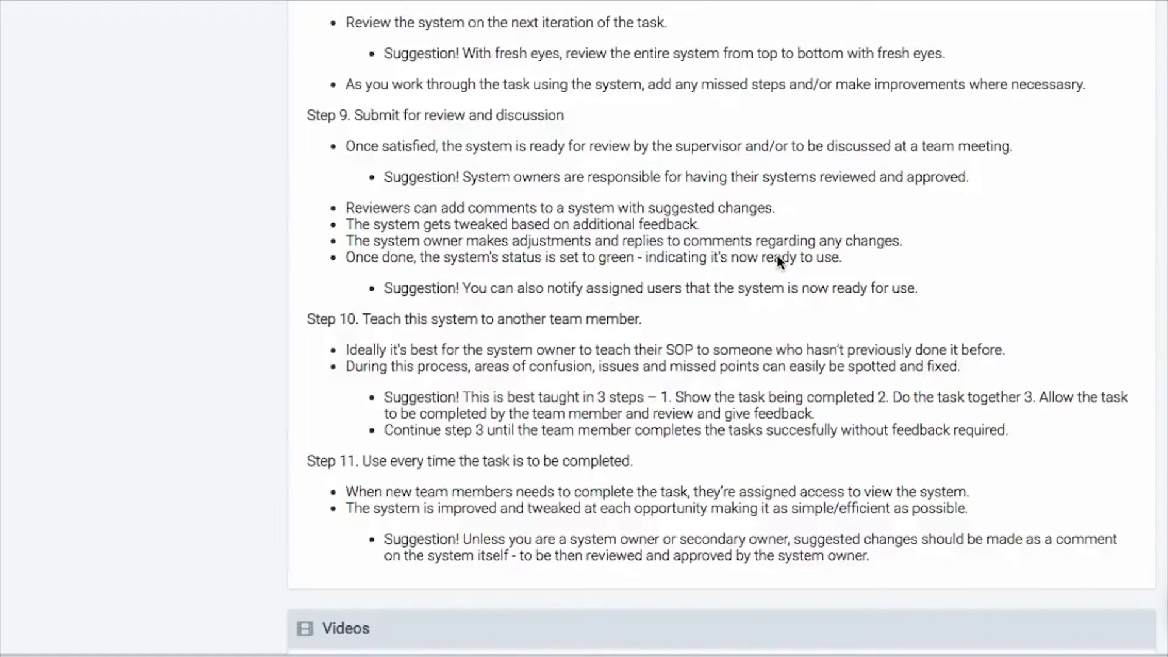
scroll(776, 254, down, 1)
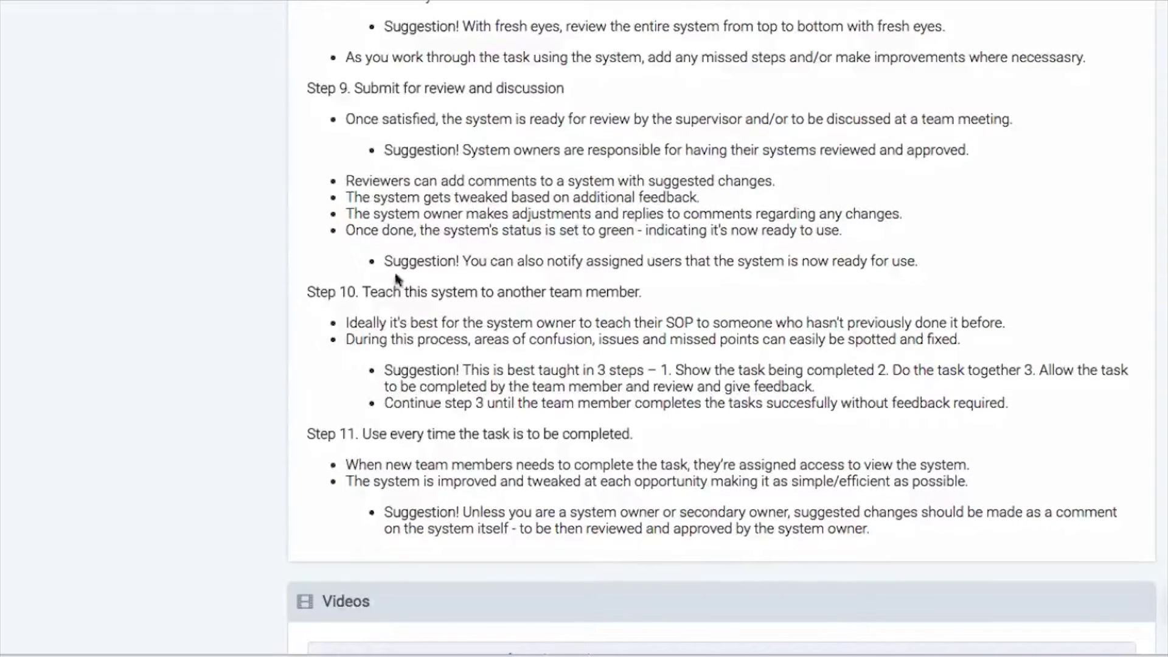
drag(384, 260, 989, 262)
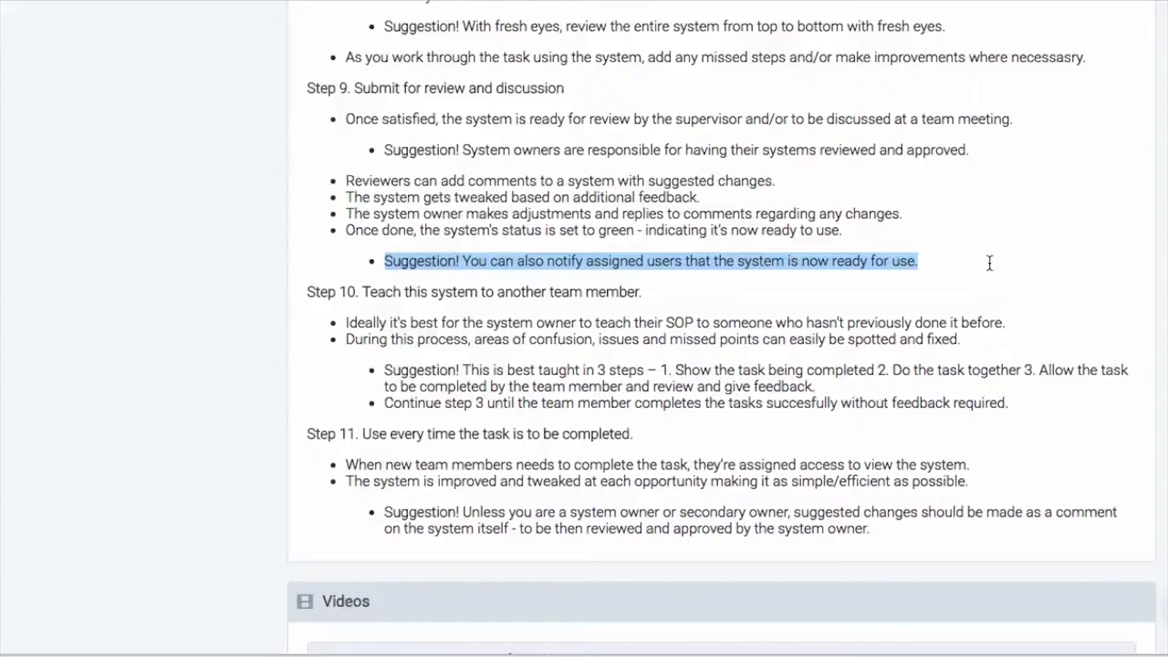
click(990, 263)
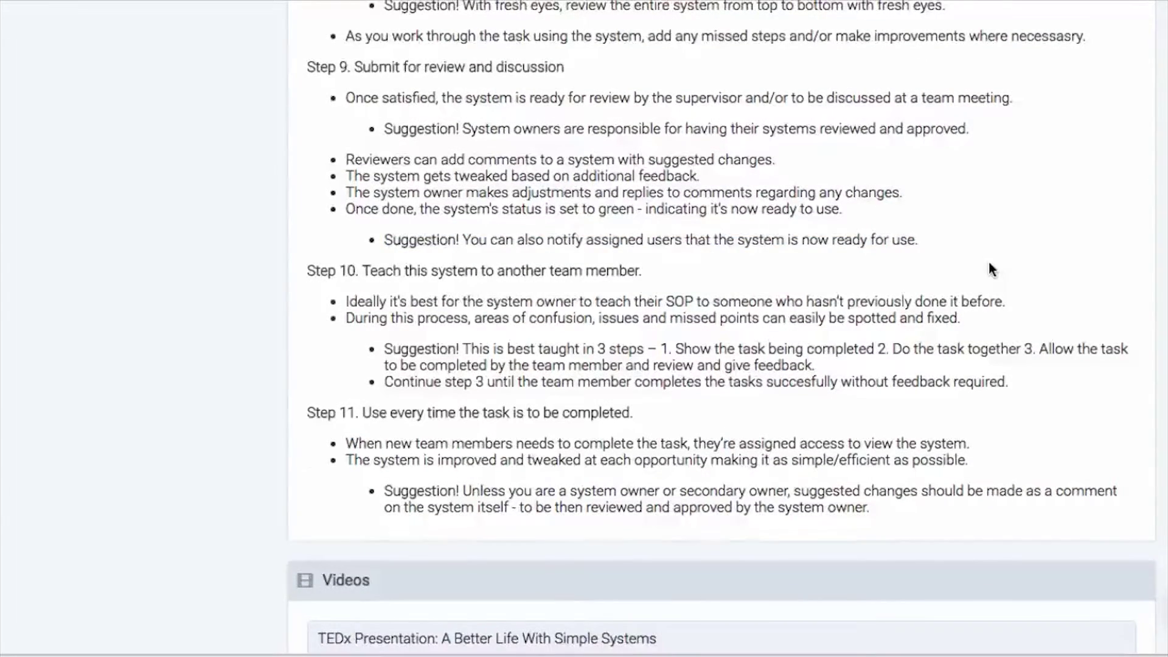
scroll(990, 268, up, 1)
scroll(775, 307, down, 2)
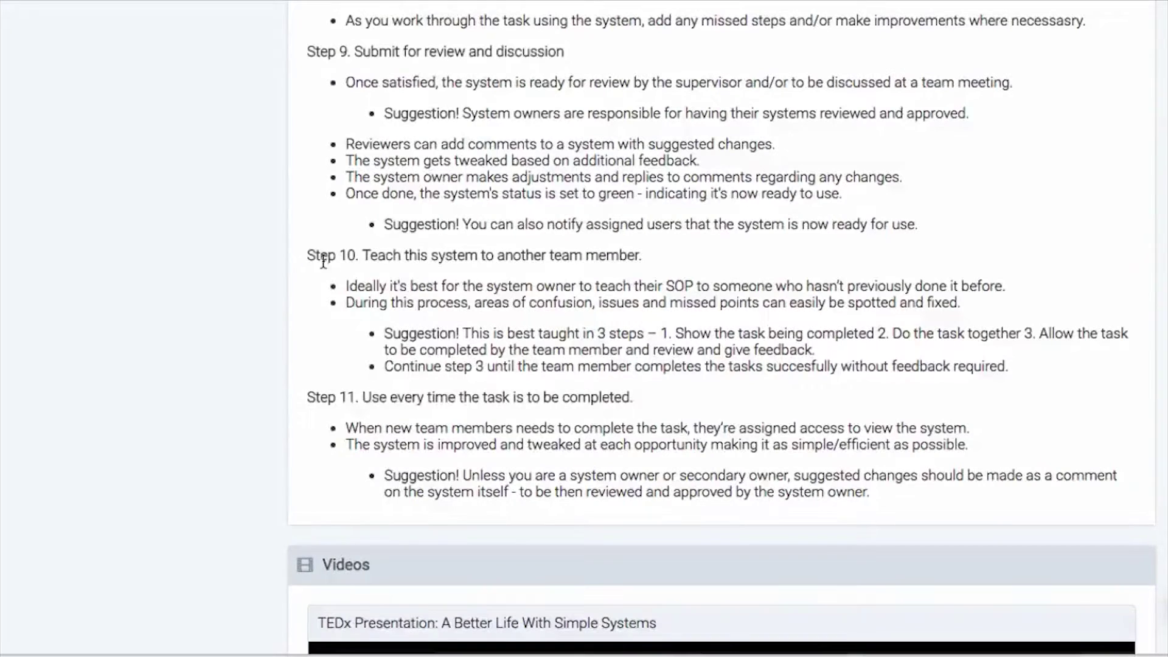
drag(405, 258, 641, 255)
scroll(641, 255, down, 1)
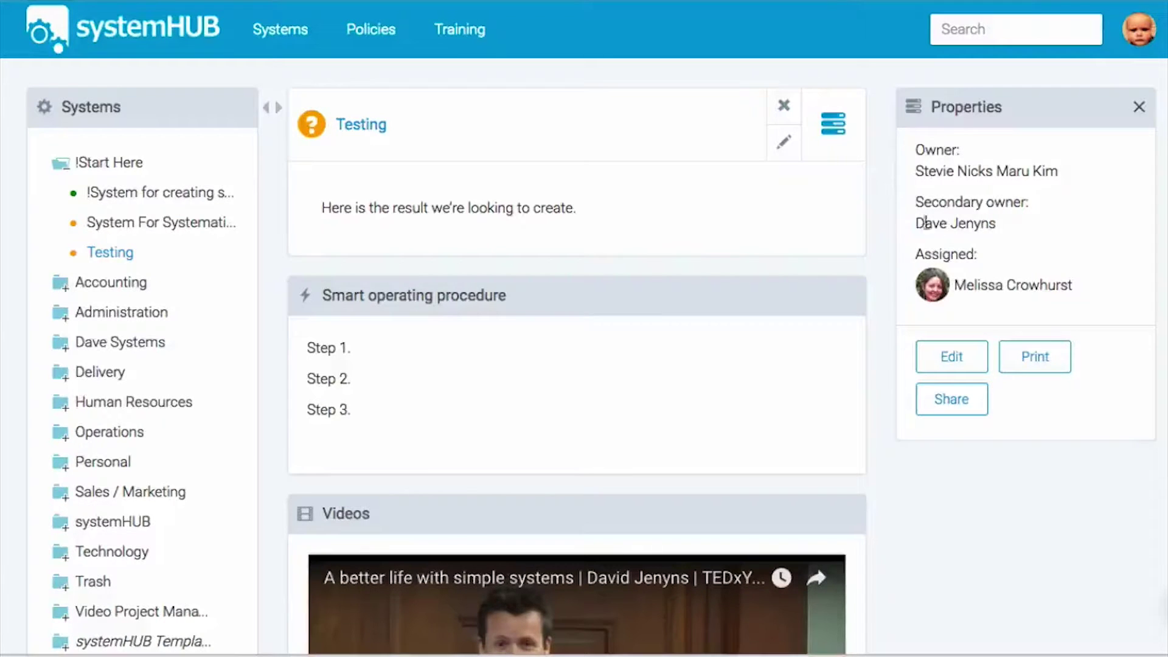
drag(915, 224, 1040, 225)
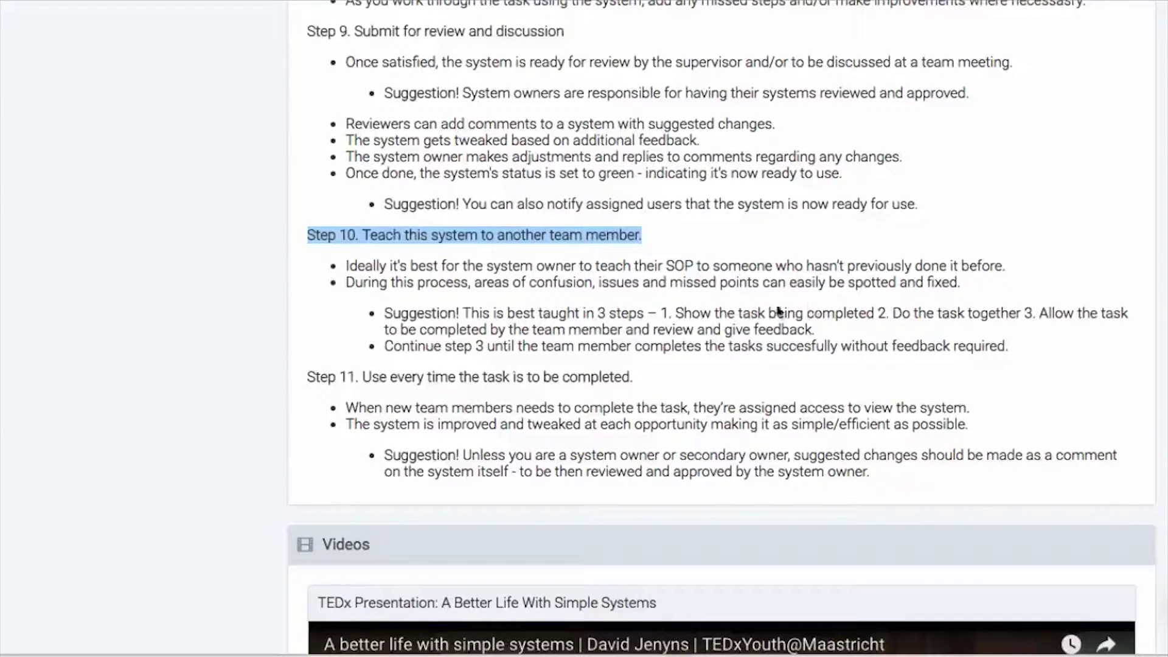
scroll(541, 321, down, 1)
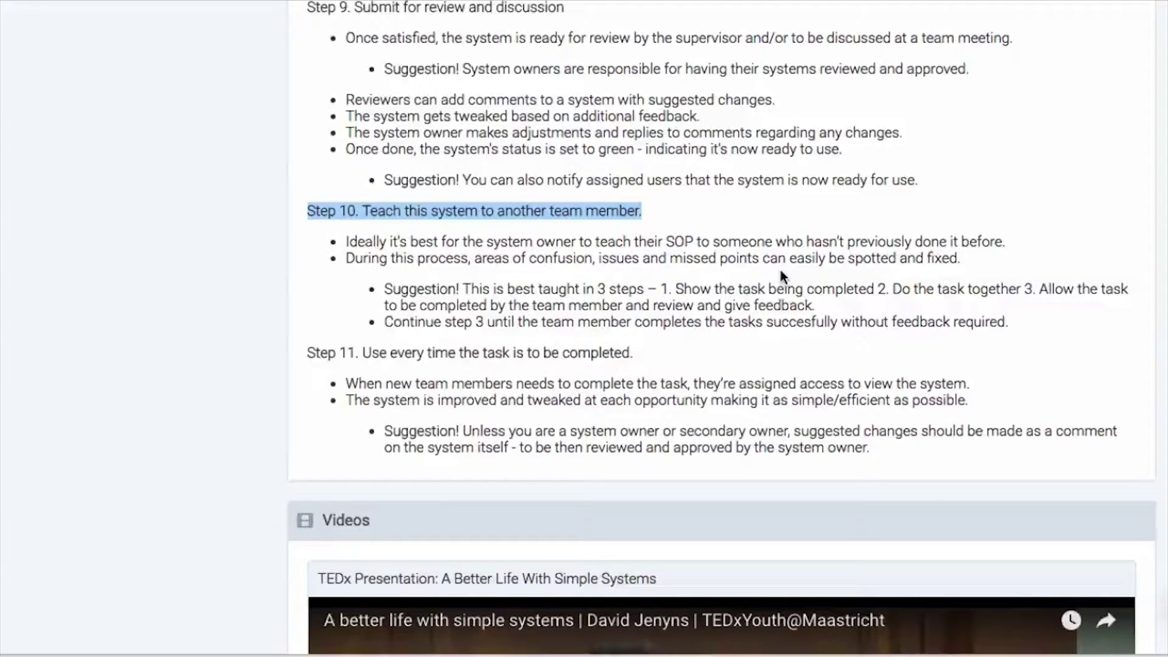
scroll(783, 277, down, 1)
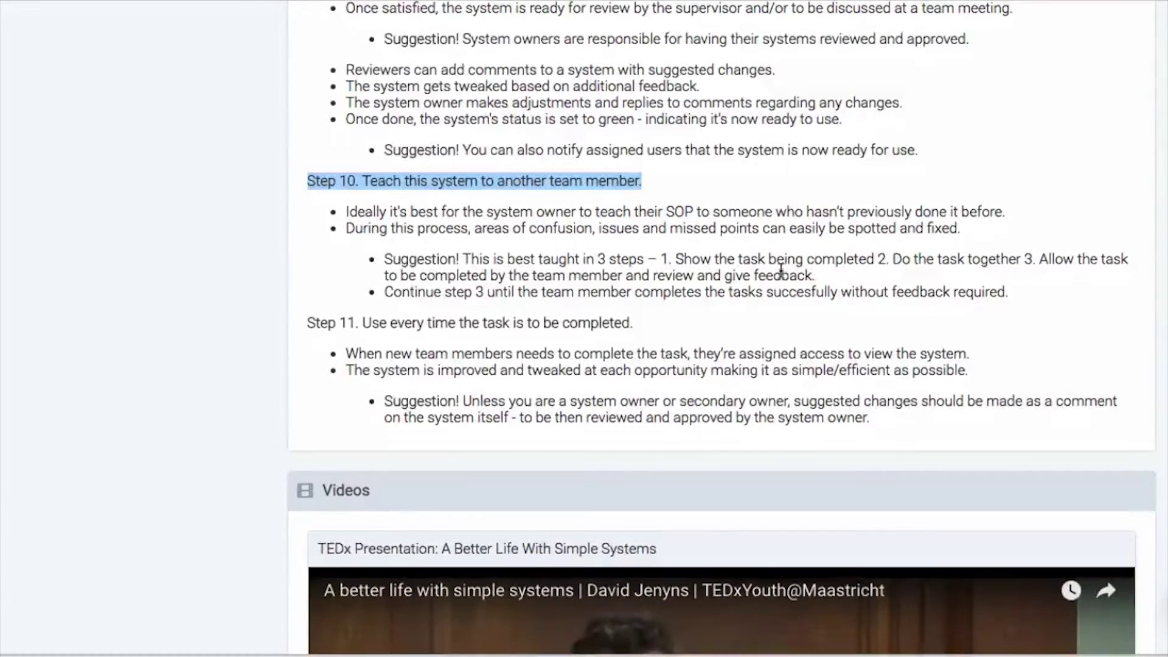
click(665, 263)
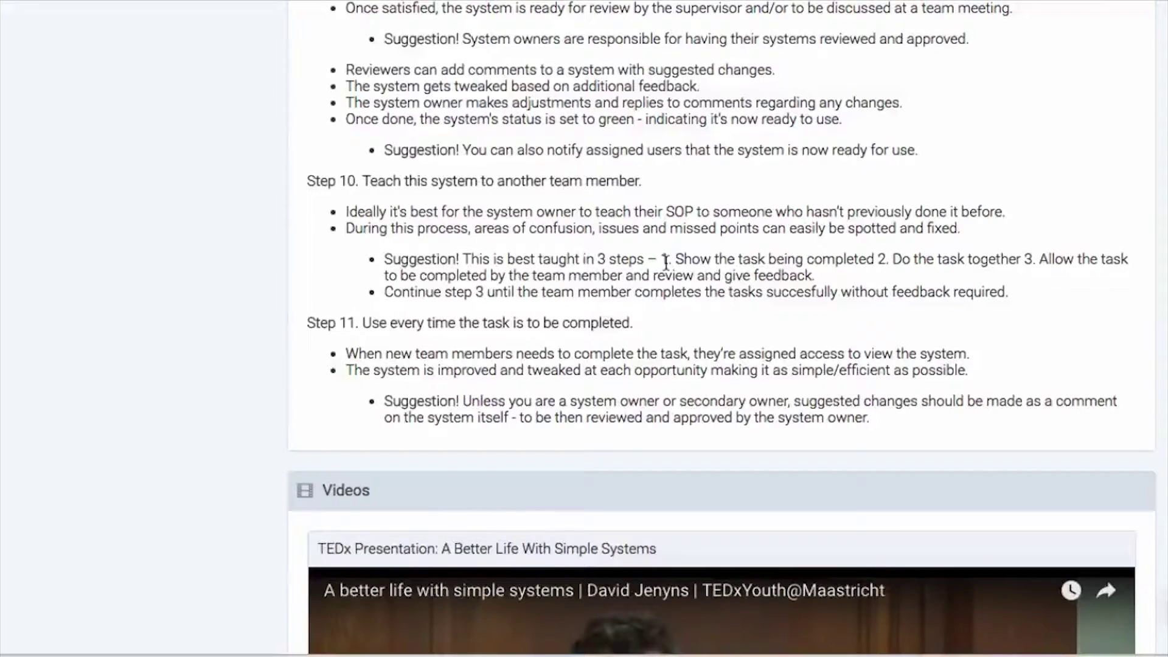
scroll(665, 263, down, 1)
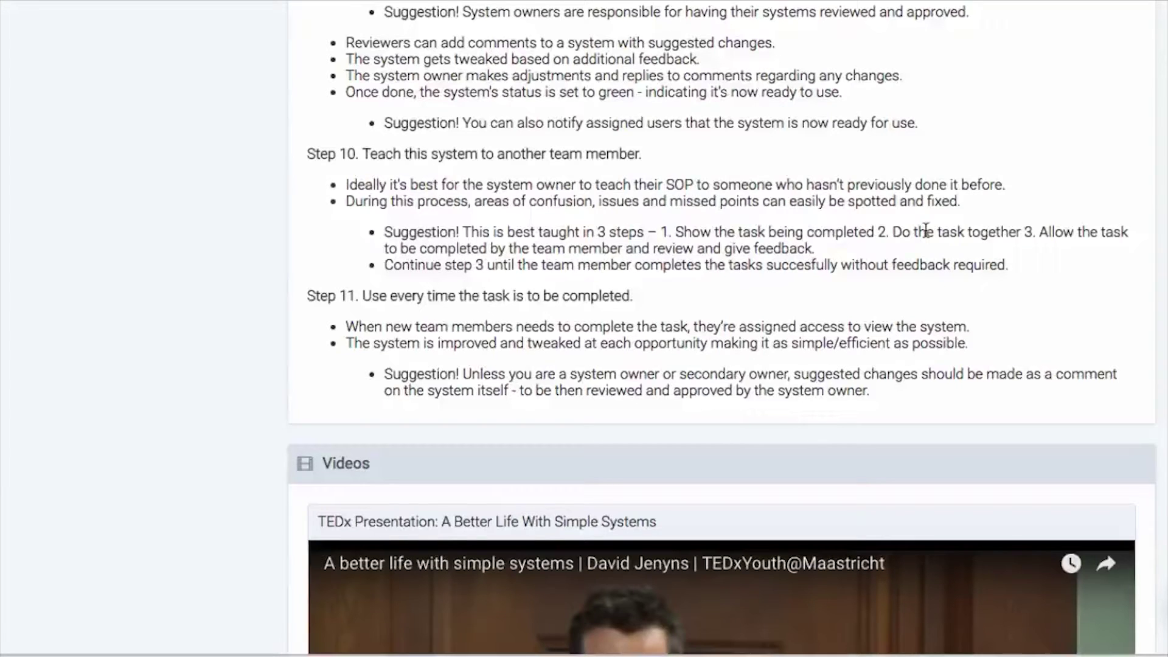
scroll(925, 231, down, 1)
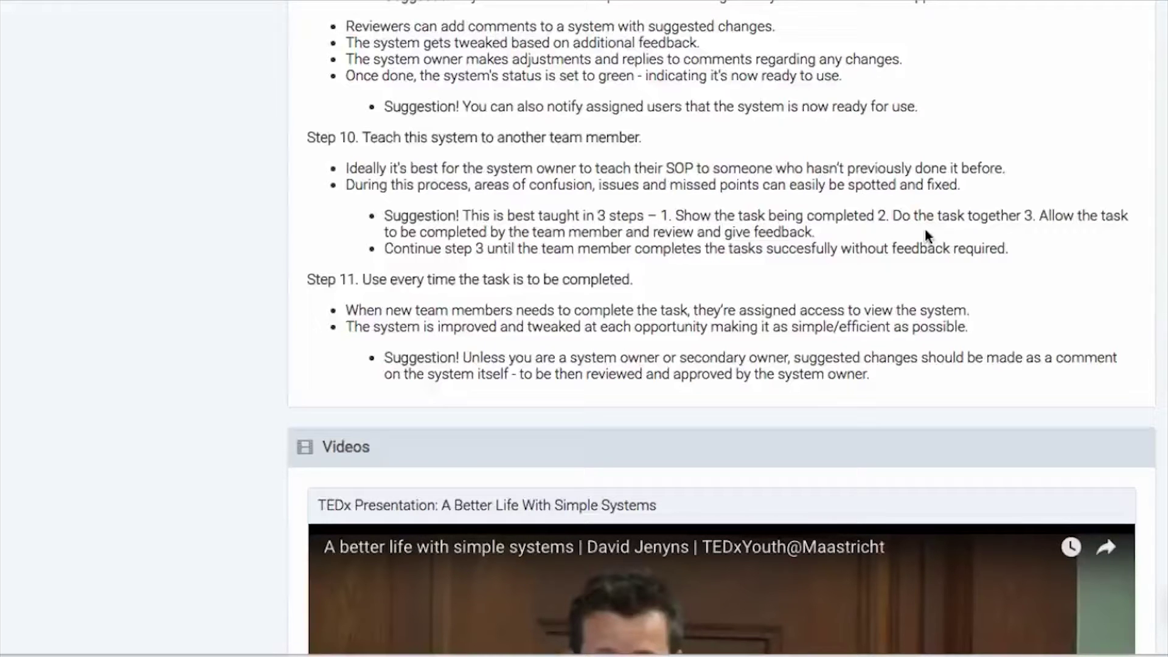
scroll(925, 231, down, 1)
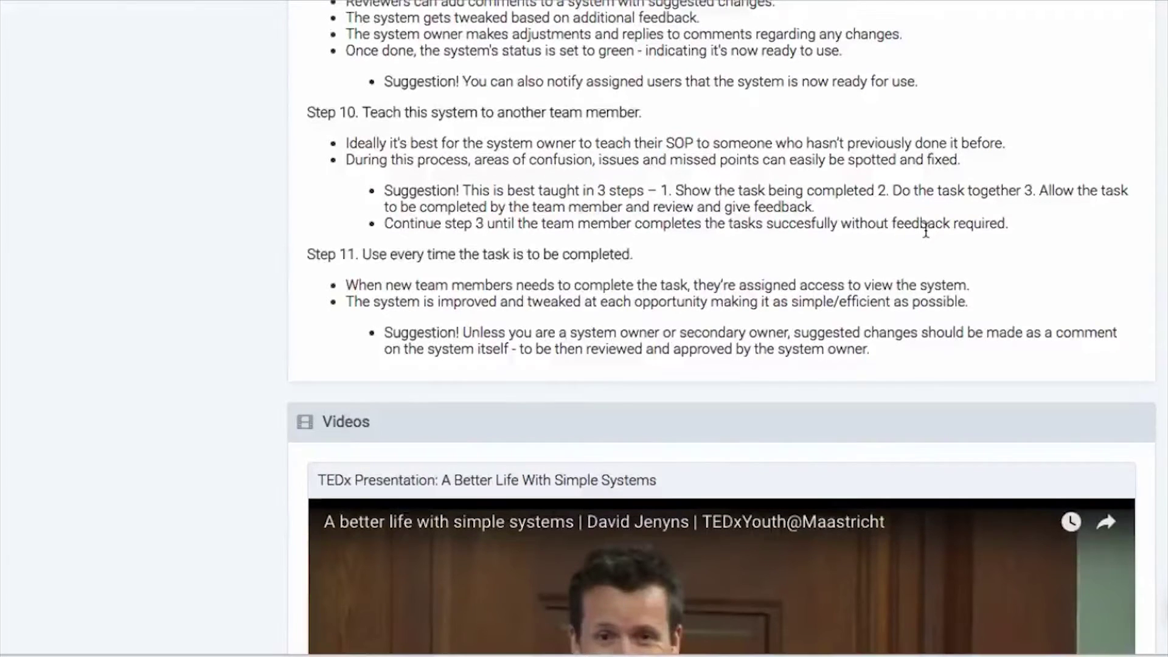
scroll(925, 231, down, 2)
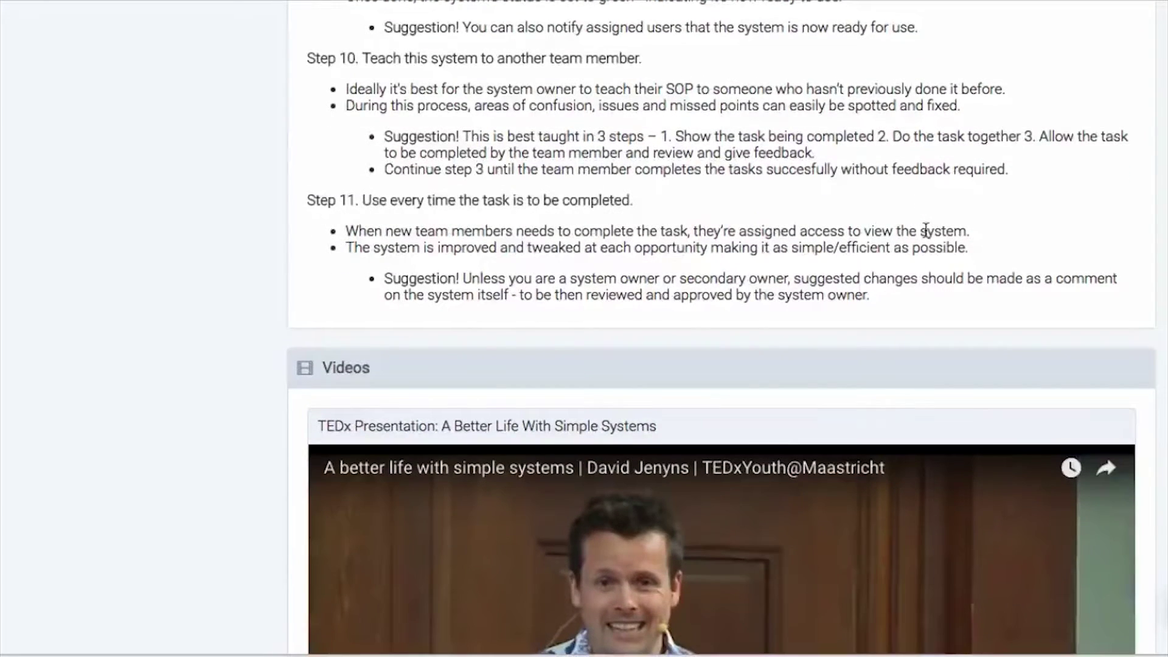
scroll(925, 232, up, 1)
scroll(926, 236, down, 2)
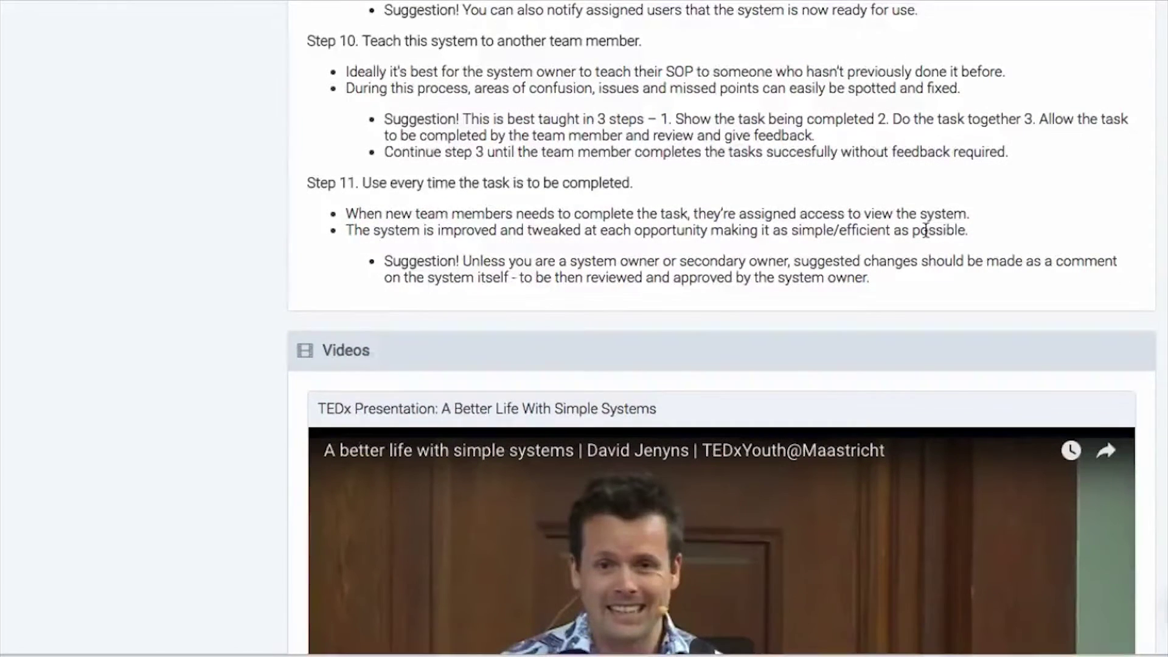
scroll(925, 233, down, 1)
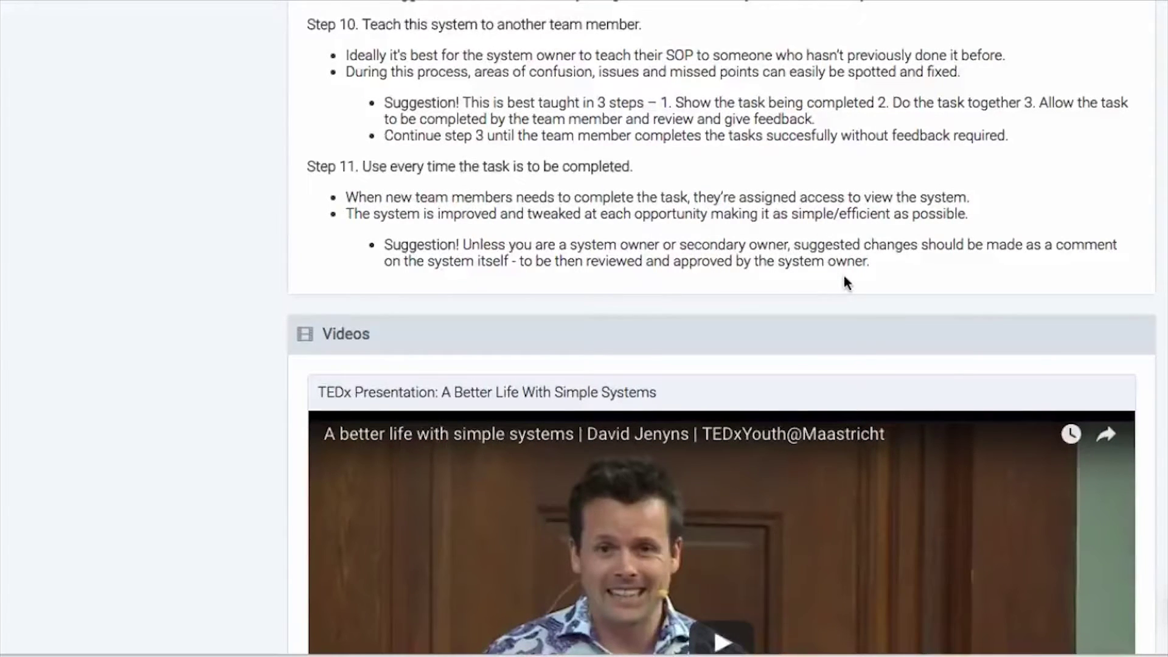
scroll(846, 282, down, 10)
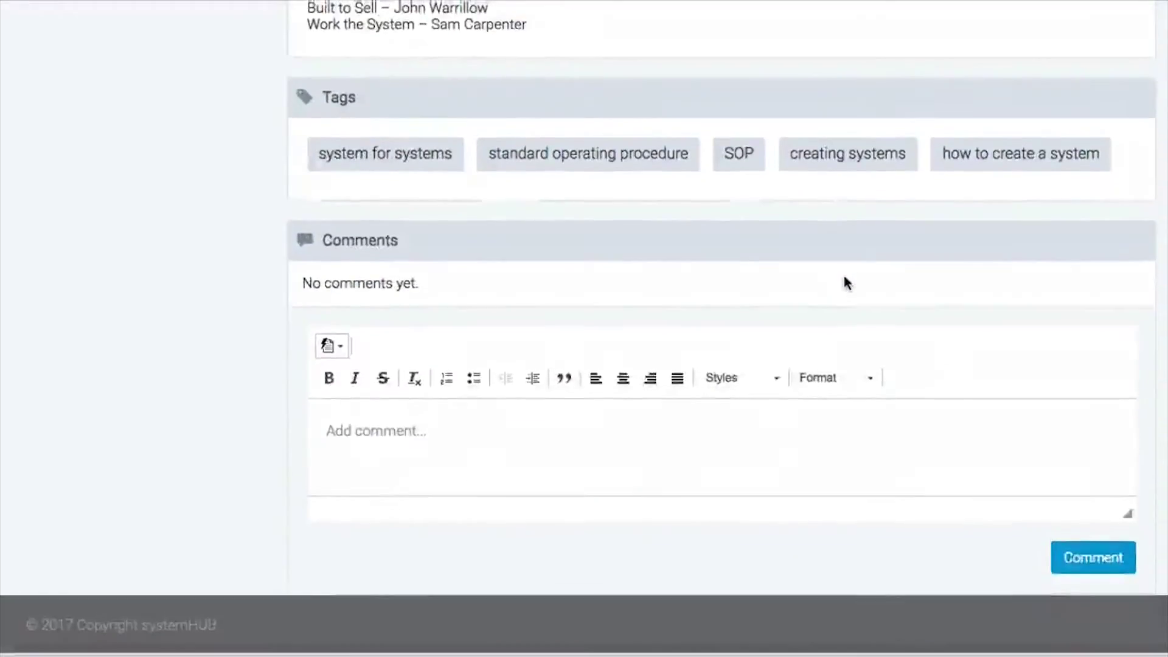
scroll(847, 282, up, 15)
scroll(846, 281, up, 10)
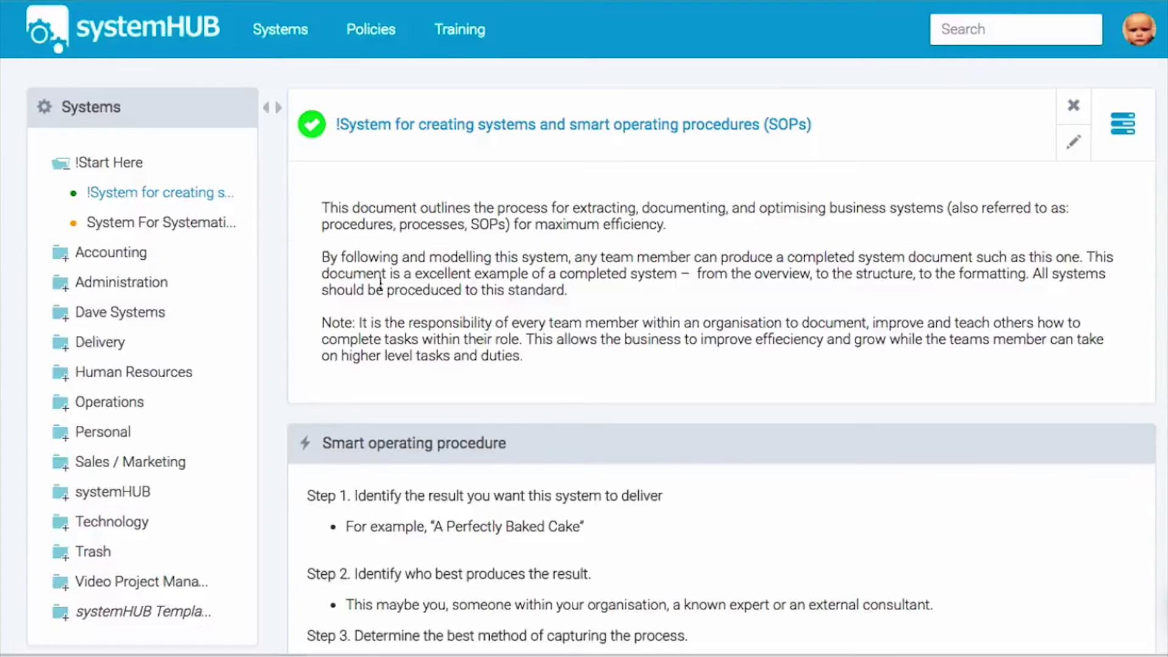
Collapse the '!Start Here' folder in the Systems sidebar to hide its two systems
click(59, 164)
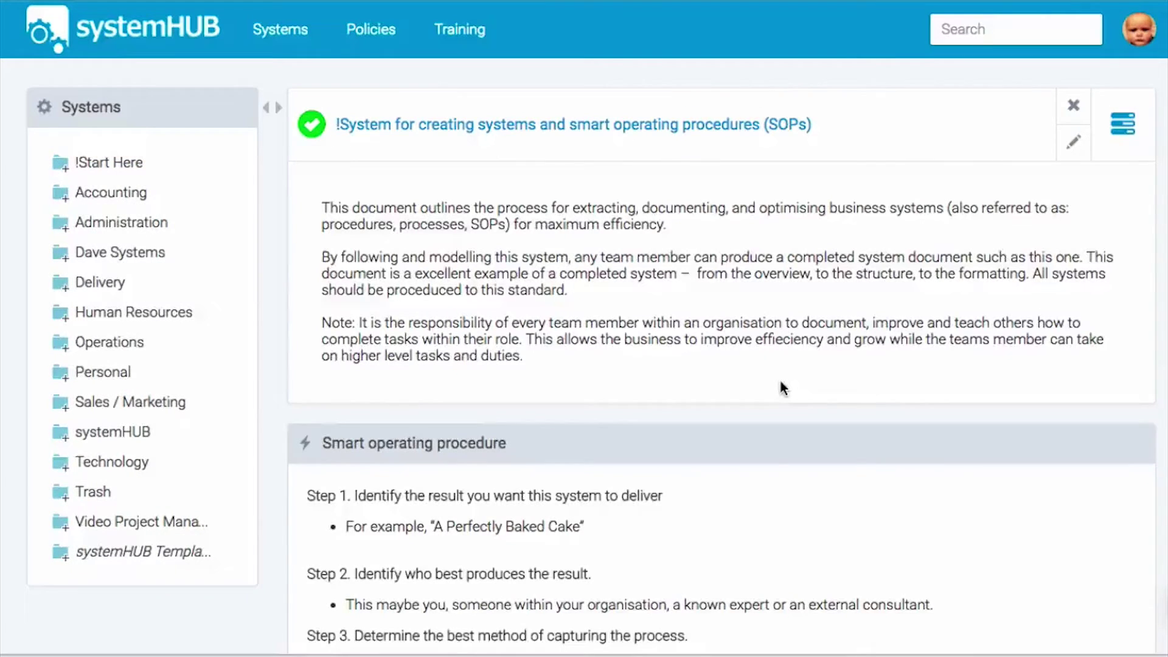